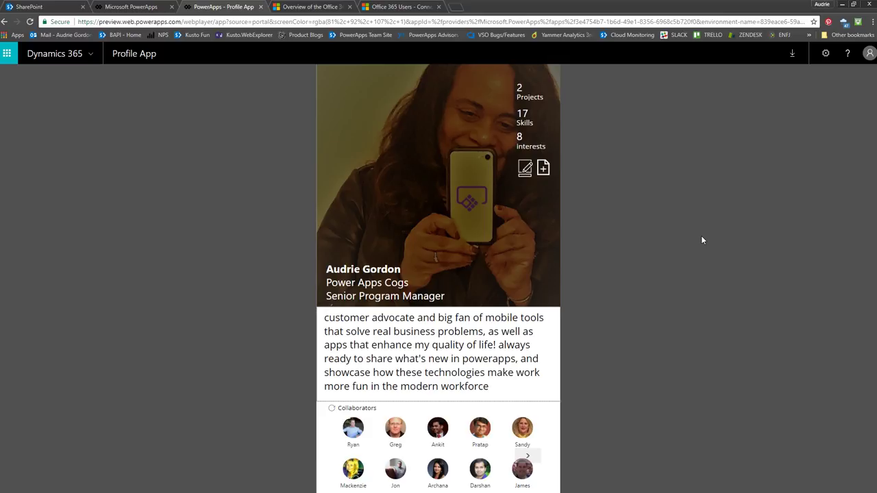
Step: Duplicate the tab with the Office 365 Users connection article and load the PowerApps home page (powerapps.microsoft.com) in the copy
{"action": "mouse_move", "coordinate": [402, 4]}
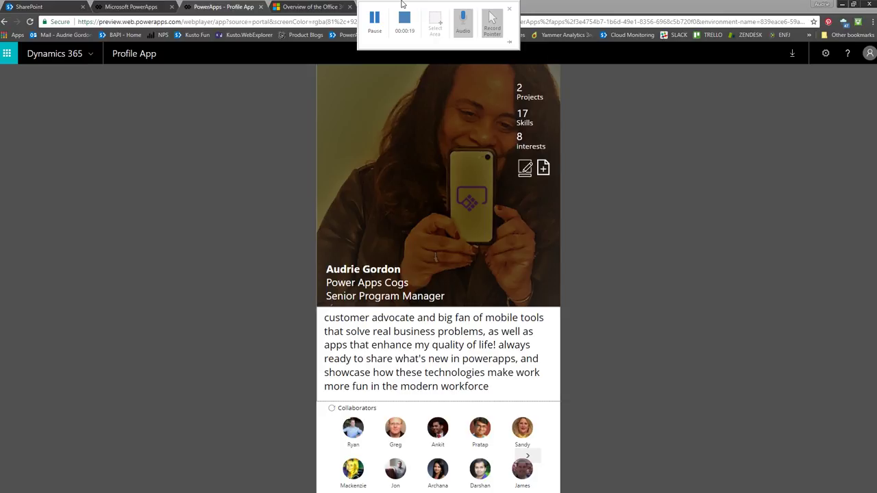
{"action": "left_click", "coordinate": [296, 5]}
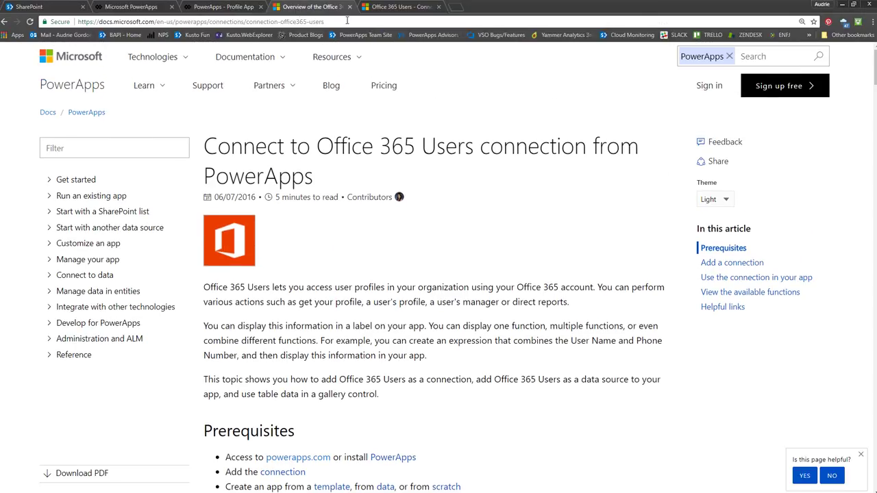
{"action": "right_click", "coordinate": [317, 8]}
{"action": "left_click", "coordinate": [358, 38]}
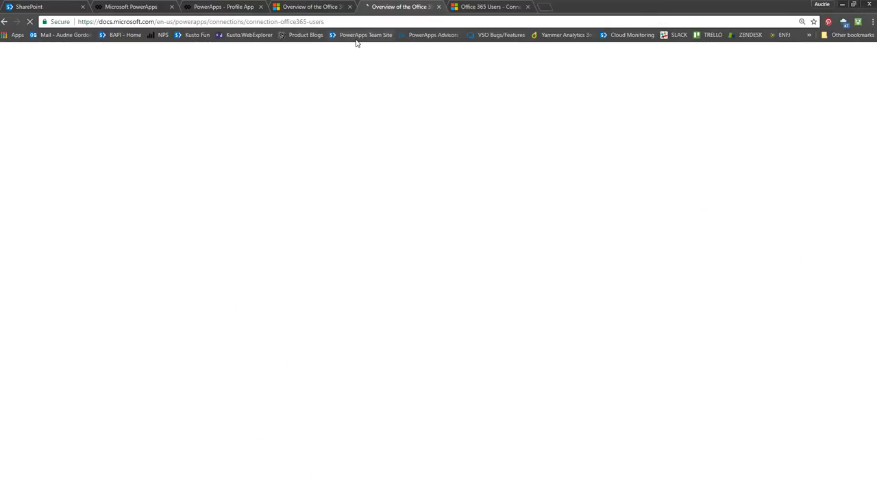
{"action": "left_click", "coordinate": [281, 21]}
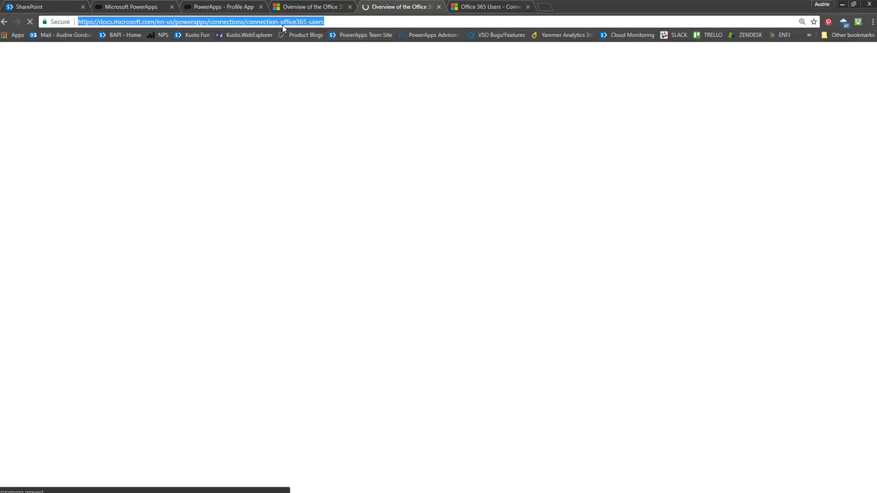
{"action": "type", "text": "power"}
{"action": "key", "text": "Return"}
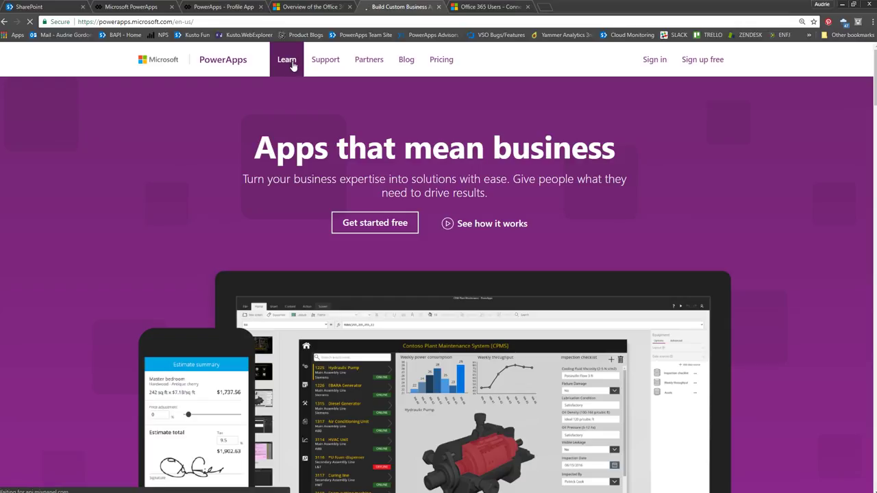
Step: Go to the PowerApps learning documentation and open its webinar listing
{"action": "mouse_move", "coordinate": [292, 64]}
{"action": "left_click", "coordinate": [303, 86]}
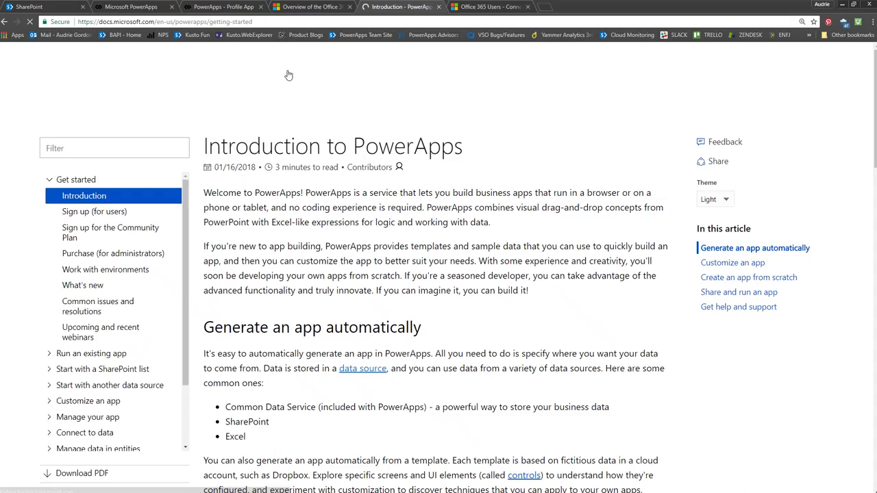
{"action": "left_click", "coordinate": [279, 61]}
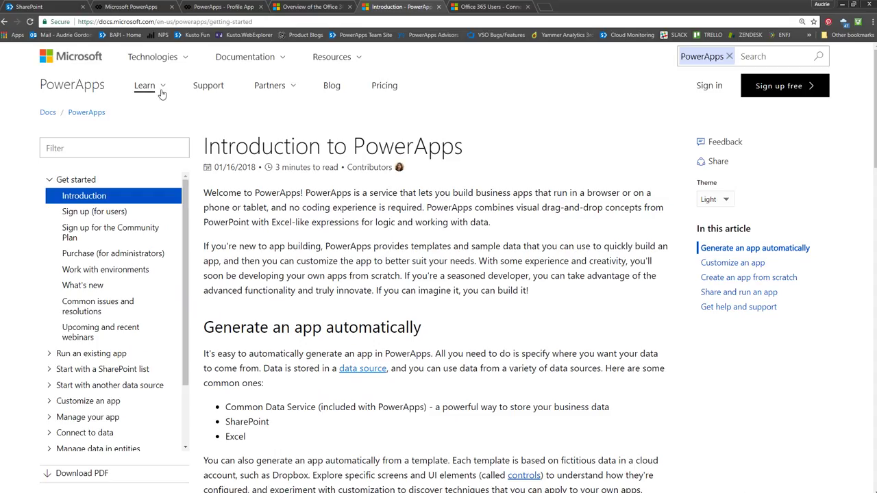
{"action": "mouse_move", "coordinate": [153, 90]}
{"action": "left_click", "coordinate": [154, 212]}
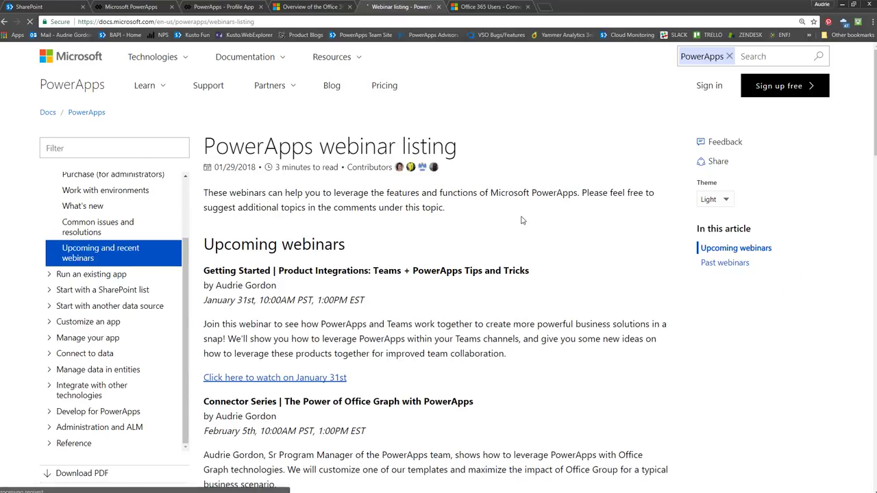
Step: Review the upcoming webinars and highlight the title "Connector Series | The Power of Office Graph with PowerApps"
{"action": "scroll", "coordinate": [522, 220], "scroll_direction": "down", "scroll_amount": 1}
{"action": "scroll", "coordinate": [523, 221], "scroll_direction": "down", "scroll_amount": 2}
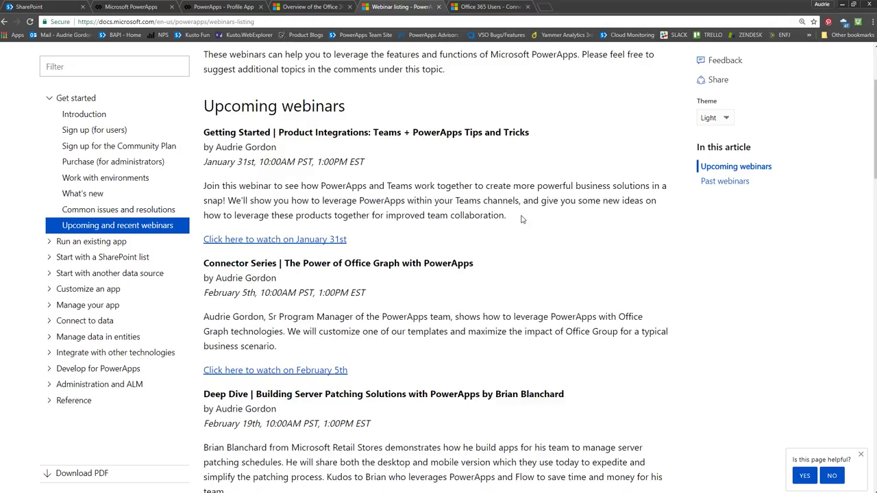
{"action": "scroll", "coordinate": [521, 218], "scroll_direction": "down", "scroll_amount": 2}
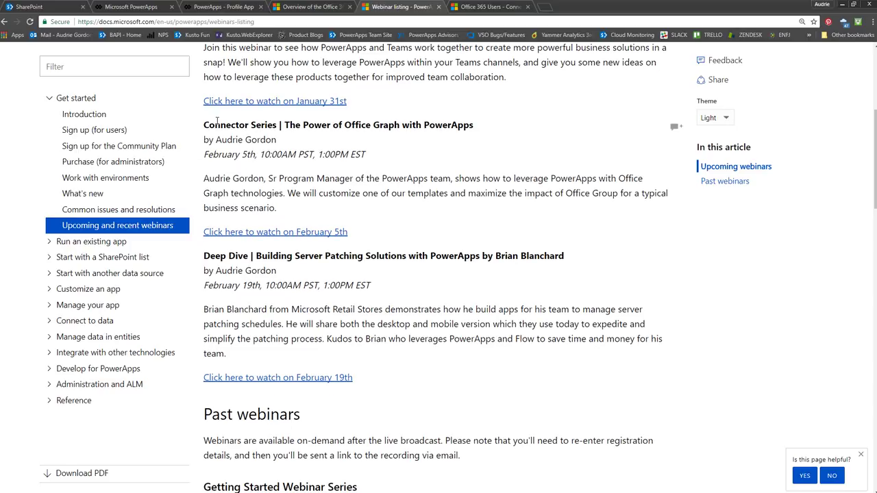
{"action": "left_click_drag", "start_coordinate": [484, 127], "coordinate": [225, 123]}
{"action": "left_click", "coordinate": [224, 123]}
Step: Return from the webinar listing to the PowerApps home page in the same tab
{"action": "key", "text": "alt+Left"}
{"action": "scroll", "coordinate": [505, 231], "scroll_direction": "down", "scroll_amount": 4}
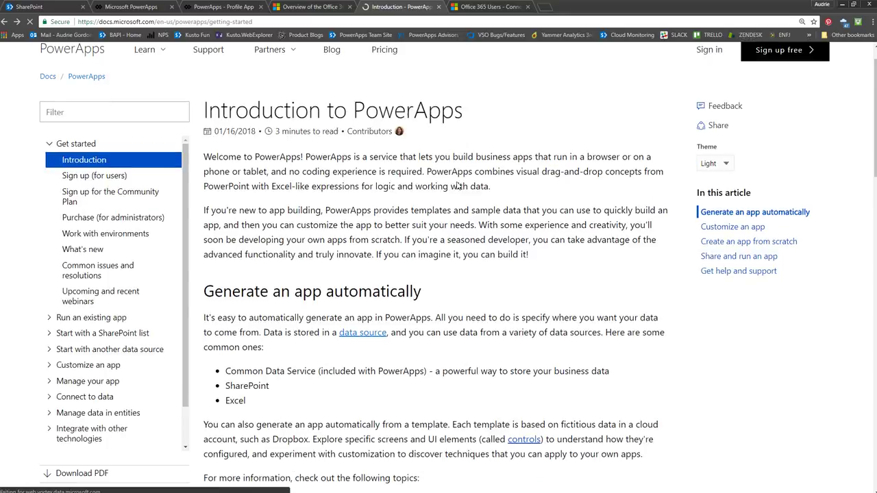
{"action": "left_click", "coordinate": [6, 21]}
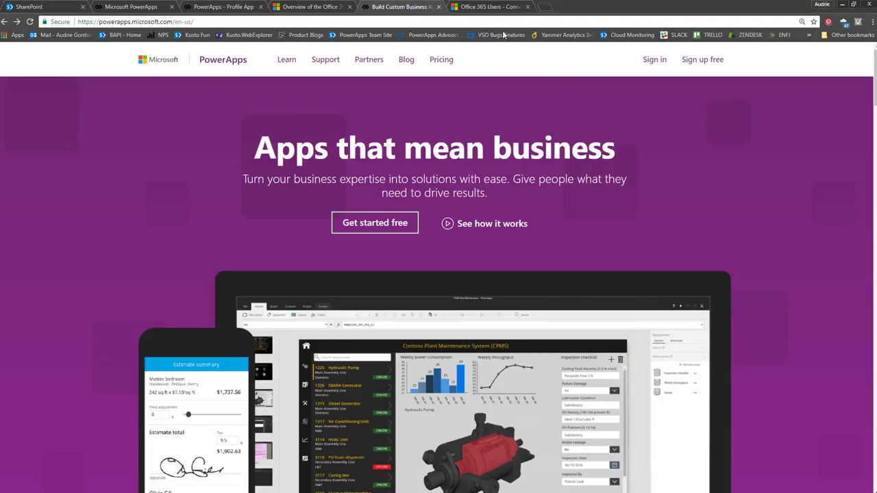
Step: Open the PowerApps webinar listing from the "Connect to Office 365 Users connection from PowerApps" article
{"action": "left_click", "coordinate": [508, 8]}
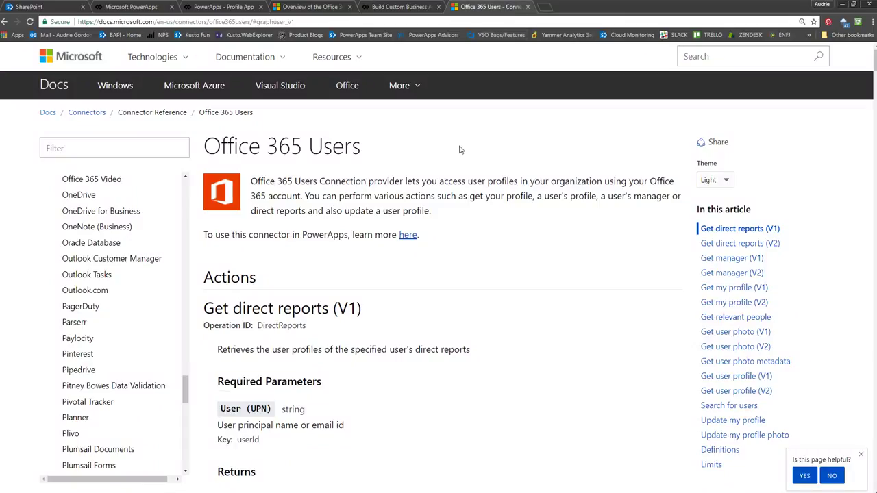
{"action": "left_click", "coordinate": [310, 7]}
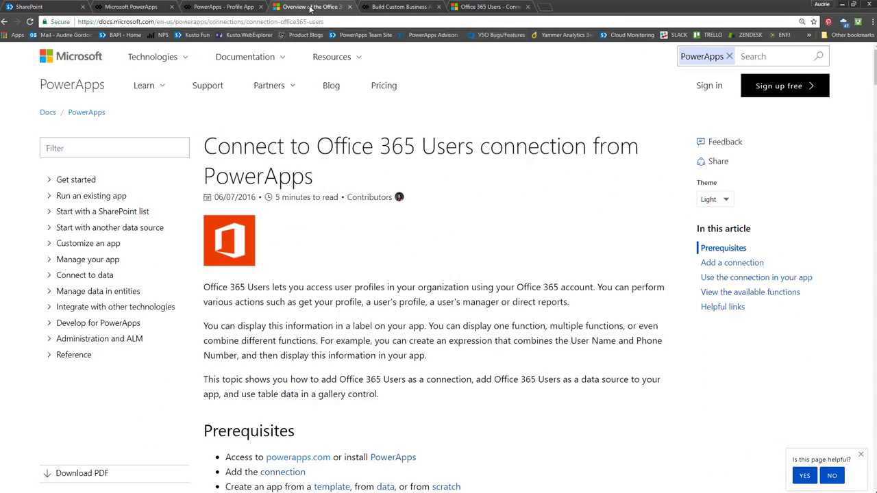
{"action": "left_click", "coordinate": [162, 88]}
{"action": "left_click", "coordinate": [152, 212]}
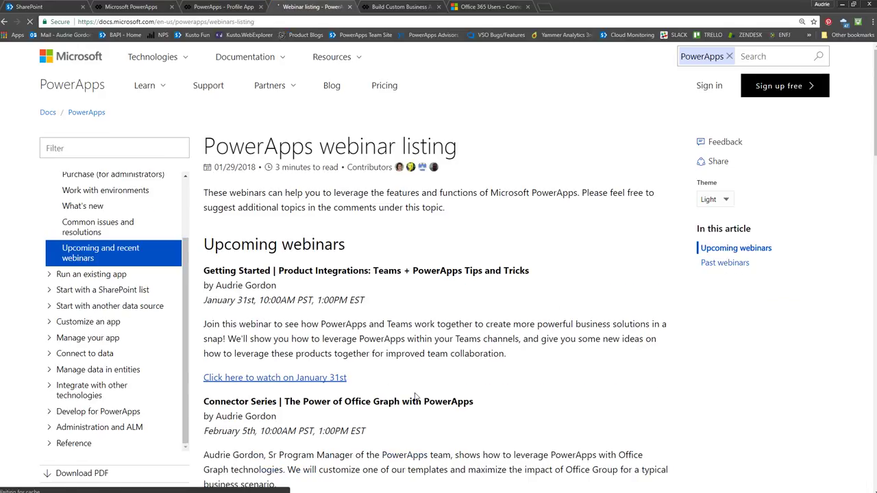
Step: Examine the upcoming webinars and the past Getting Started and Pro Topics sessions on the webinar listing
{"action": "scroll", "coordinate": [416, 395], "scroll_direction": "down", "scroll_amount": 5}
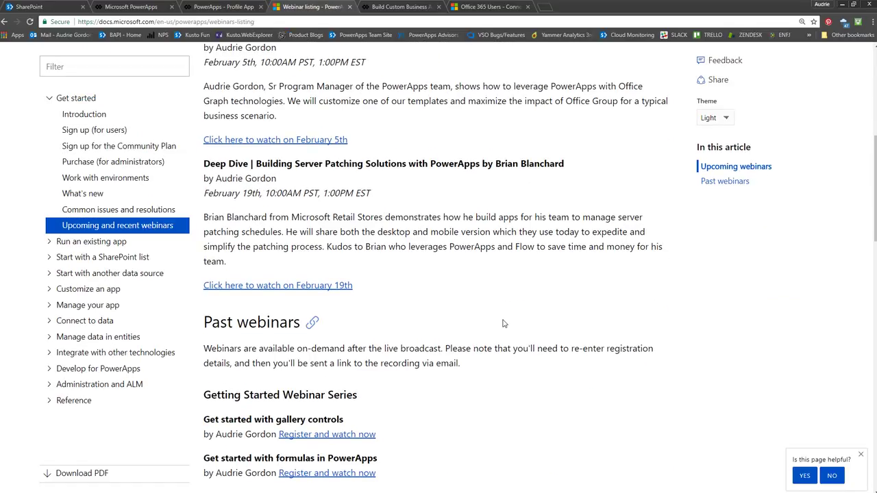
{"action": "scroll", "coordinate": [503, 324], "scroll_direction": "up", "scroll_amount": 1}
{"action": "scroll", "coordinate": [507, 320], "scroll_direction": "down", "scroll_amount": 5}
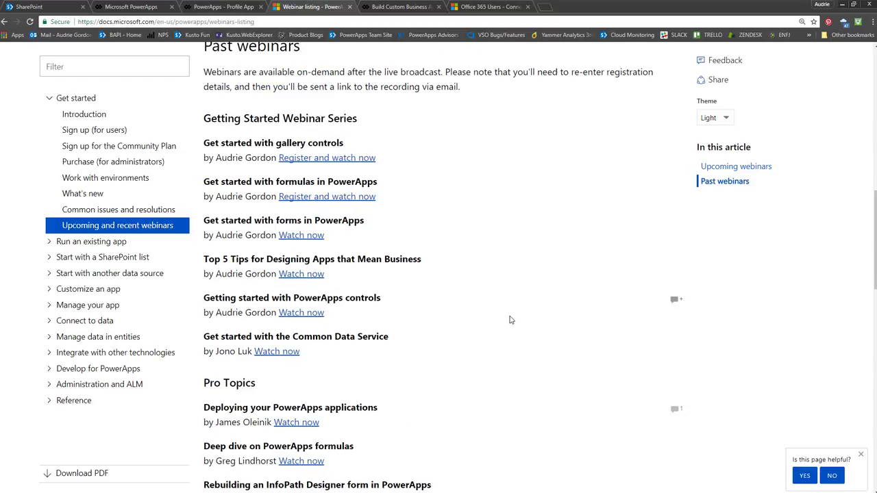
{"action": "scroll", "coordinate": [510, 320], "scroll_direction": "down", "scroll_amount": 5}
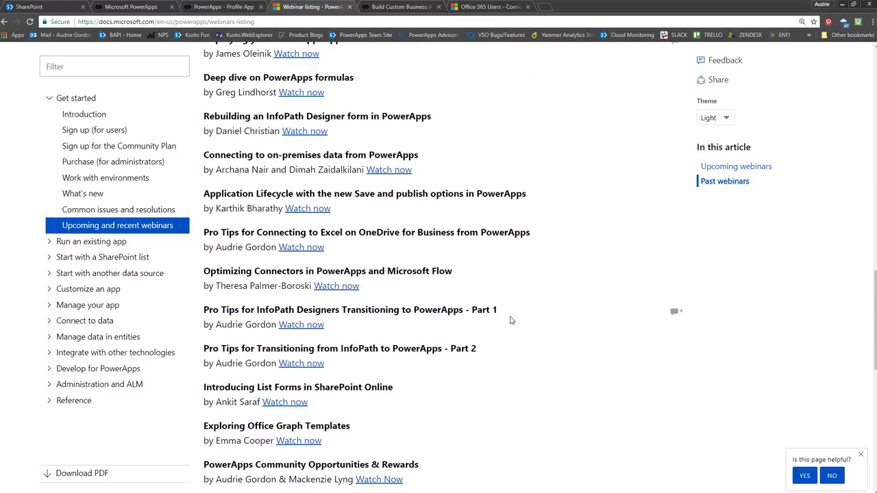
{"action": "scroll", "coordinate": [510, 320], "scroll_direction": "down", "scroll_amount": 1}
{"action": "scroll", "coordinate": [510, 320], "scroll_direction": "up", "scroll_amount": 4}
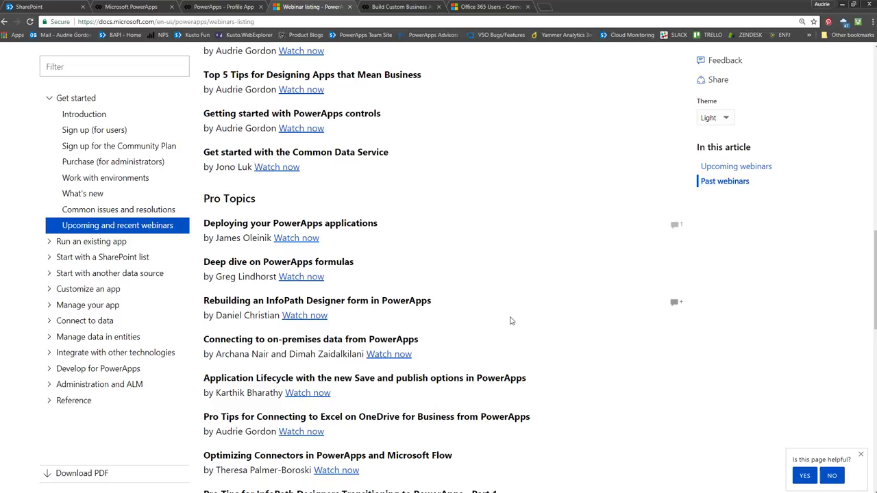
{"action": "scroll", "coordinate": [558, 269], "scroll_direction": "up", "scroll_amount": 9}
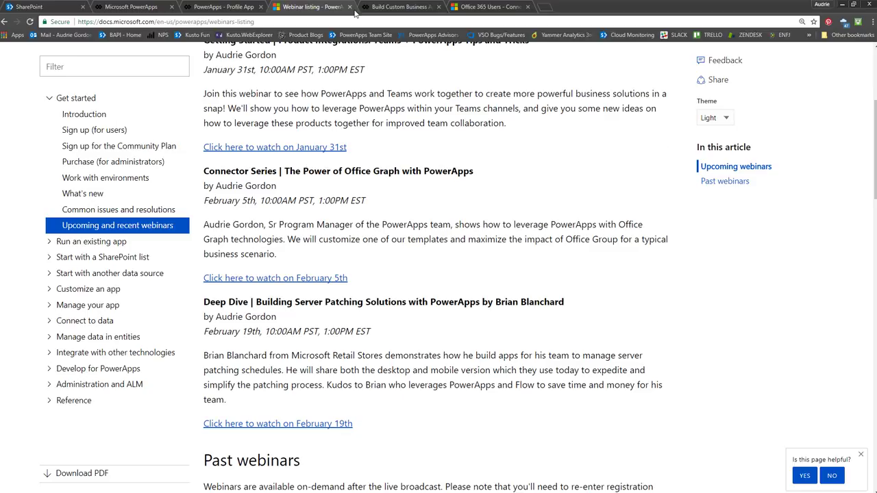
{"action": "left_click", "coordinate": [415, 6]}
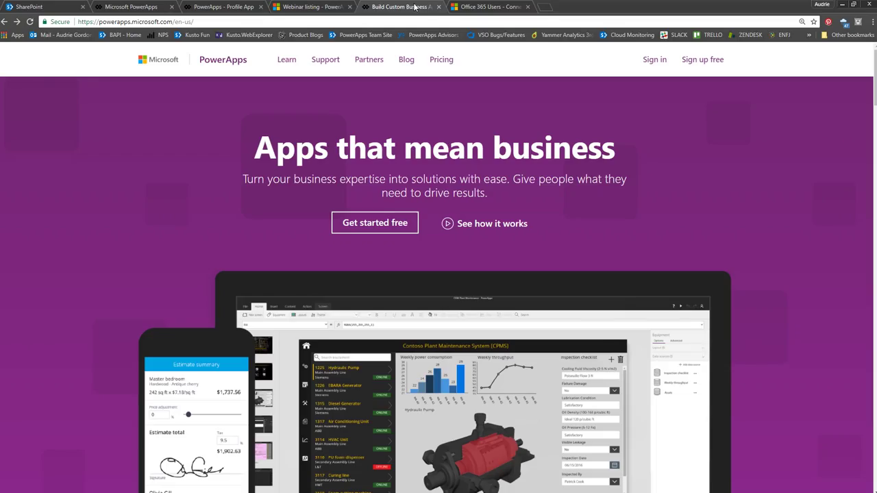
{"action": "left_click", "coordinate": [481, 6]}
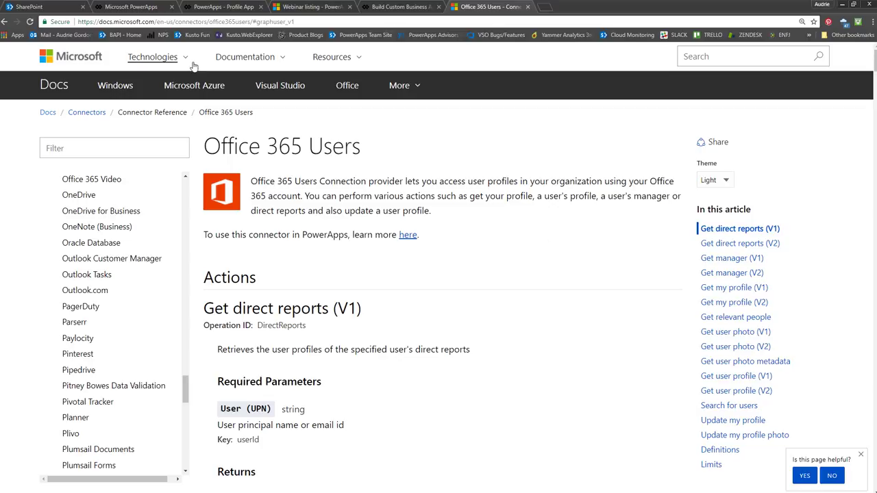
{"action": "left_click", "coordinate": [774, 53]}
{"action": "right_click", "coordinate": [473, 13]}
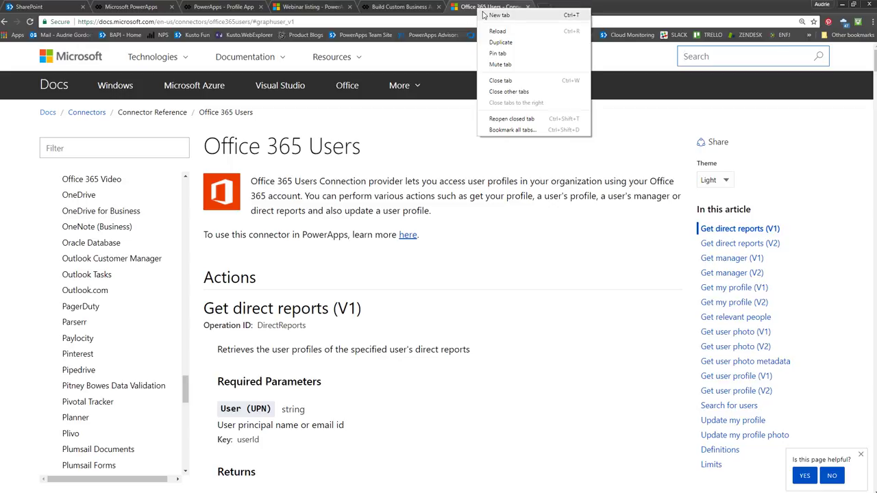
Step: Search the PowerApps documentation for "office 365 users" and open the "Overview of the Office 365 Users connection" article
{"action": "left_click", "coordinate": [307, 11]}
{"action": "left_click", "coordinate": [307, 13]}
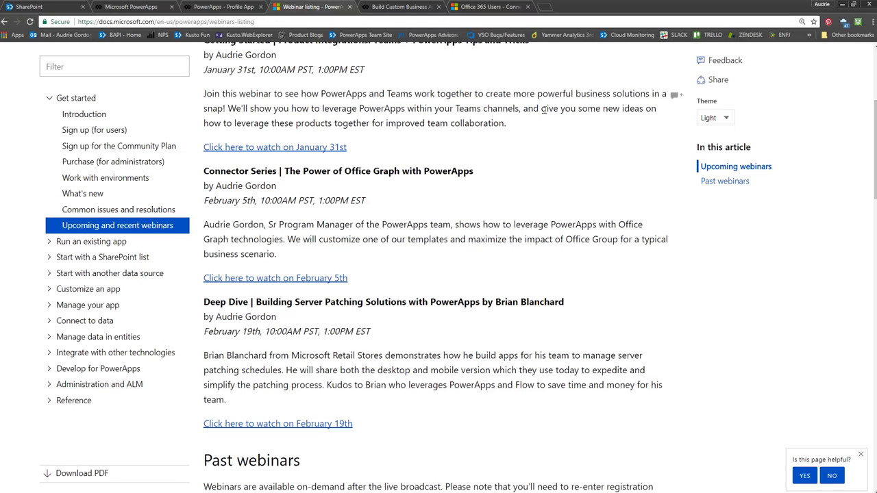
{"action": "scroll", "coordinate": [582, 133], "scroll_direction": "up", "scroll_amount": 5}
{"action": "left_click", "coordinate": [770, 58]}
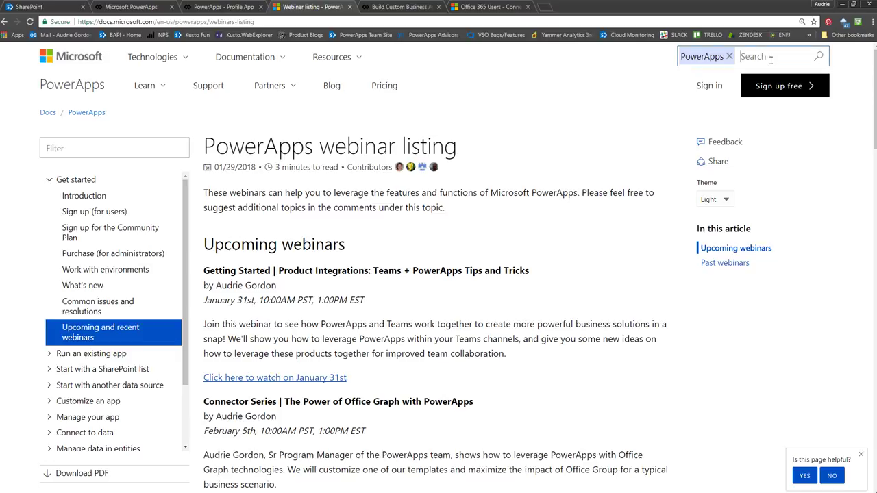
{"action": "type", "text": "office 365 users"}
{"action": "key", "text": "Return"}
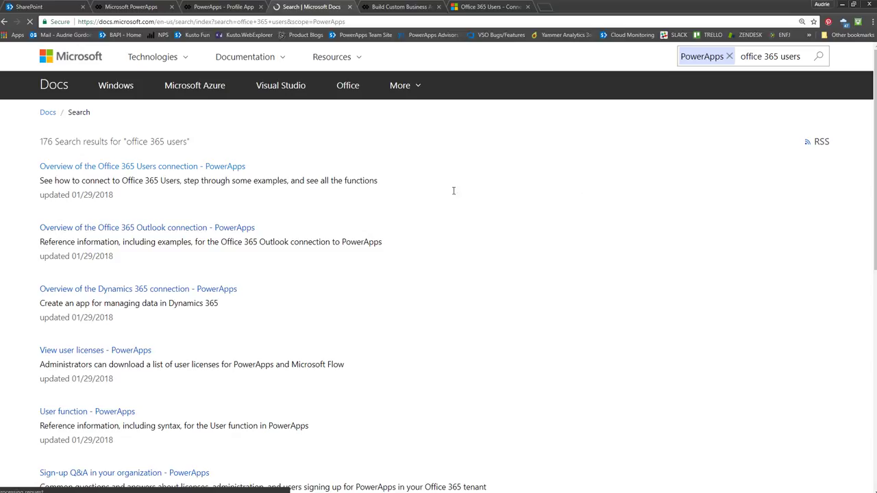
{"action": "left_click", "coordinate": [226, 166]}
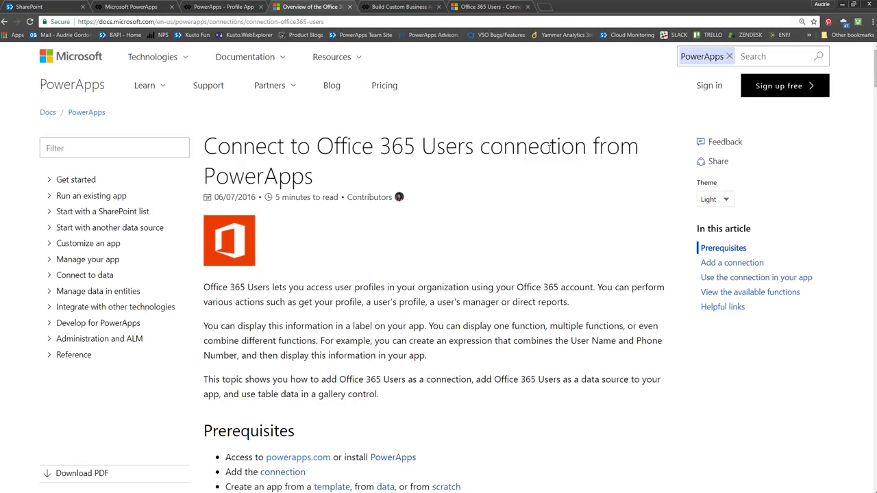
Step: Examine the article's connection steps and its MyProfile, UserProfile and Manager formulas for showing user information
{"action": "scroll", "coordinate": [559, 208], "scroll_direction": "down", "scroll_amount": 8}
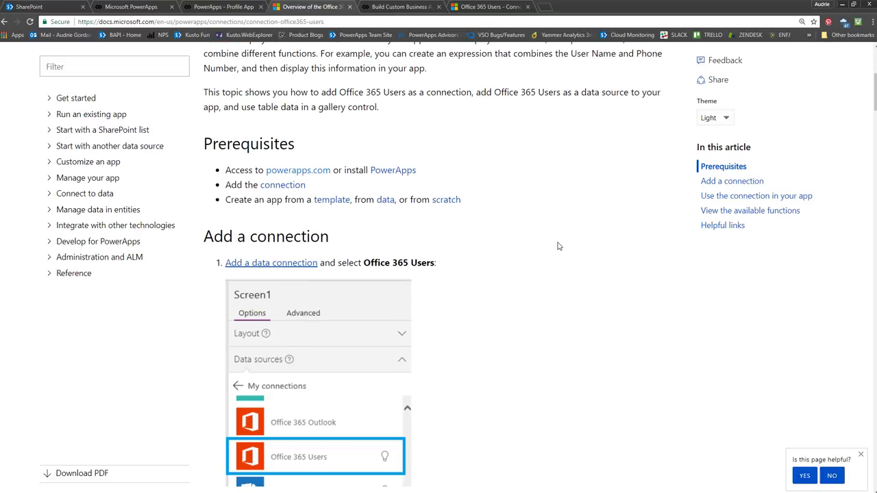
{"action": "scroll", "coordinate": [558, 245], "scroll_direction": "down", "scroll_amount": 4}
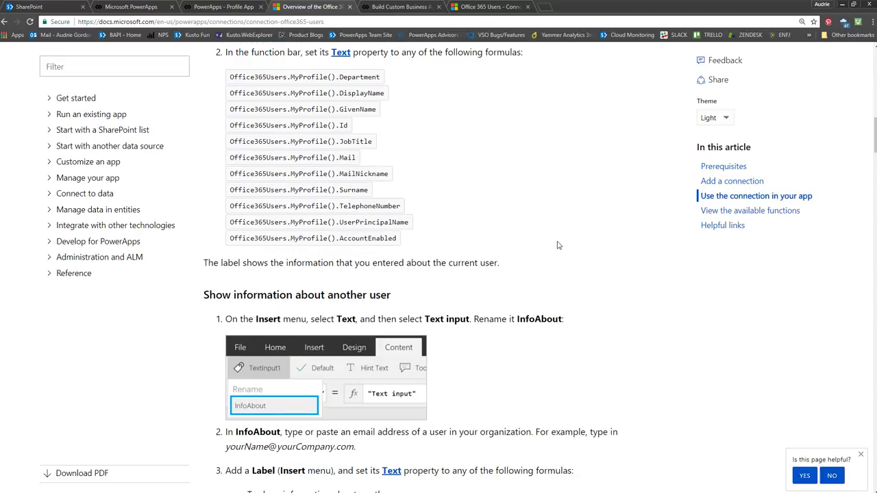
{"action": "scroll", "coordinate": [558, 246], "scroll_direction": "down", "scroll_amount": 6}
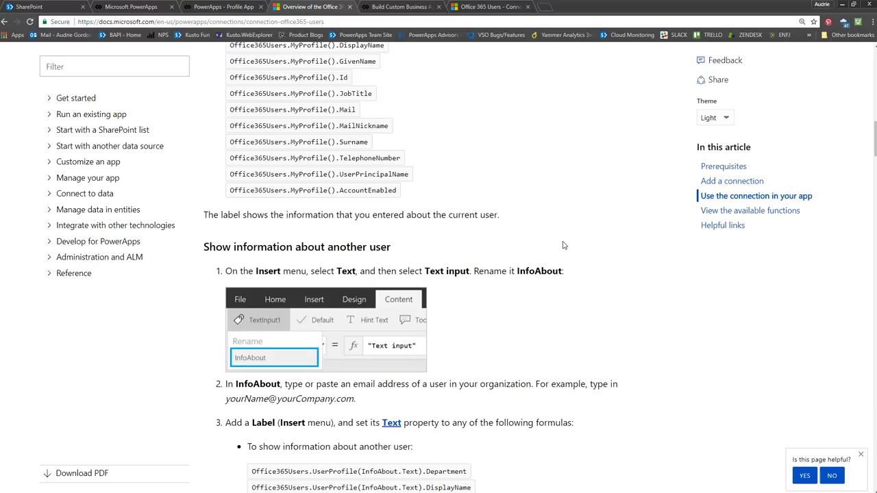
{"action": "scroll", "coordinate": [581, 248], "scroll_direction": "down", "scroll_amount": 5}
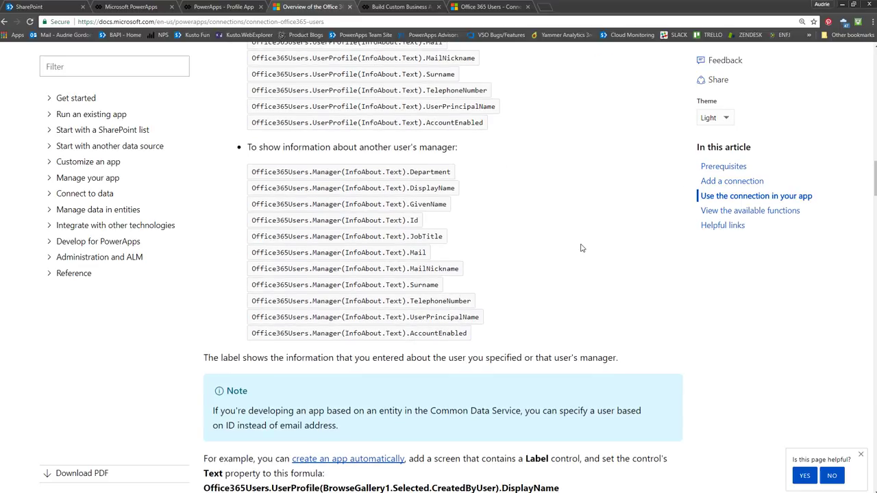
{"action": "scroll", "coordinate": [581, 232], "scroll_direction": "up", "scroll_amount": 15}
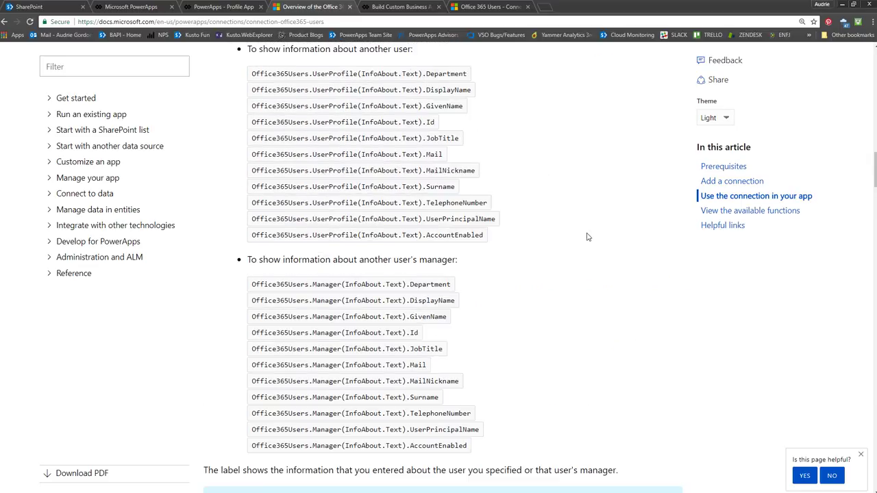
{"action": "scroll", "coordinate": [594, 235], "scroll_direction": "up", "scroll_amount": 8}
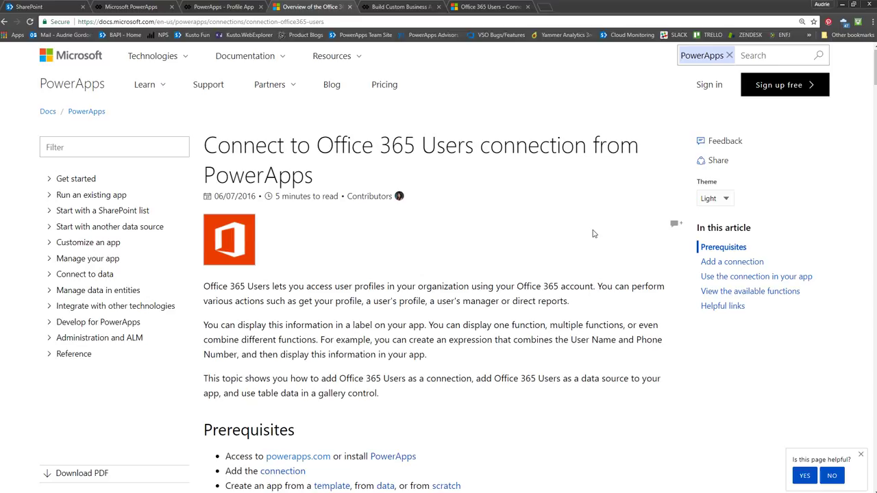
Step: Open the Office 365 Users connector reference and look through the list of available connectors
{"action": "left_click", "coordinate": [472, 8]}
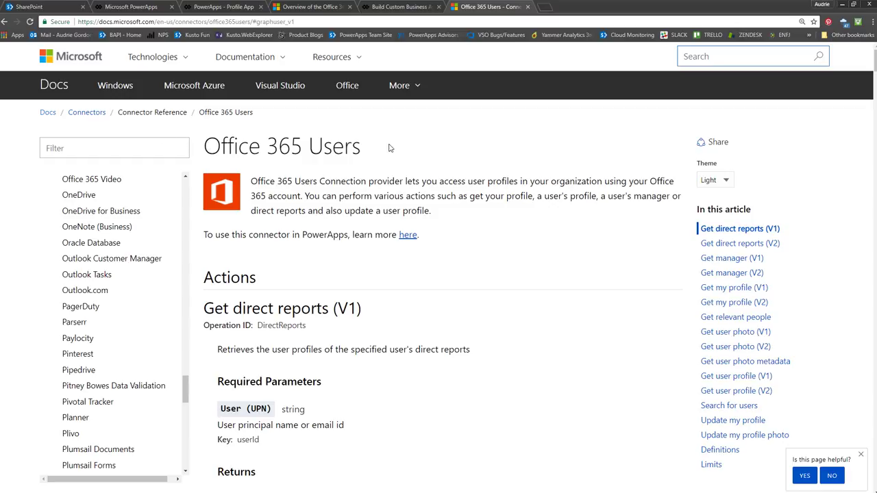
{"action": "scroll", "coordinate": [90, 268], "scroll_direction": "up", "scroll_amount": 3}
{"action": "scroll", "coordinate": [95, 264], "scroll_direction": "up", "scroll_amount": 6}
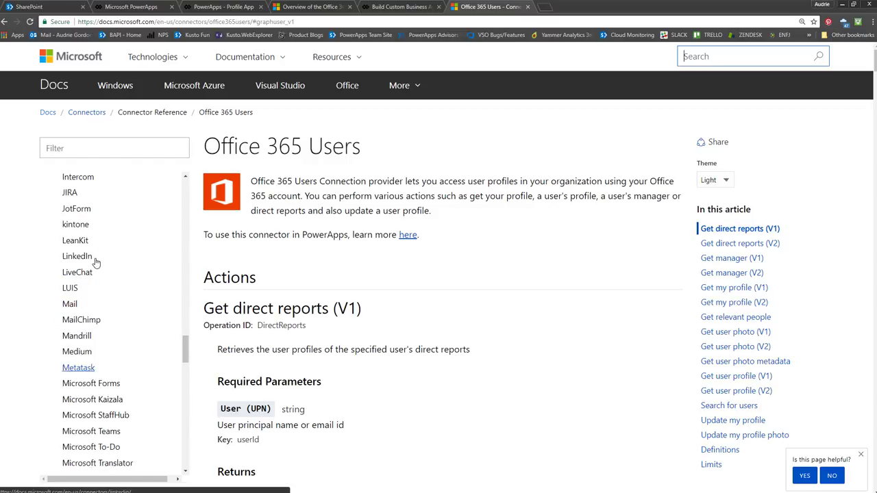
{"action": "scroll", "coordinate": [100, 254], "scroll_direction": "down", "scroll_amount": 7}
{"action": "scroll", "coordinate": [101, 252], "scroll_direction": "down", "scroll_amount": 3}
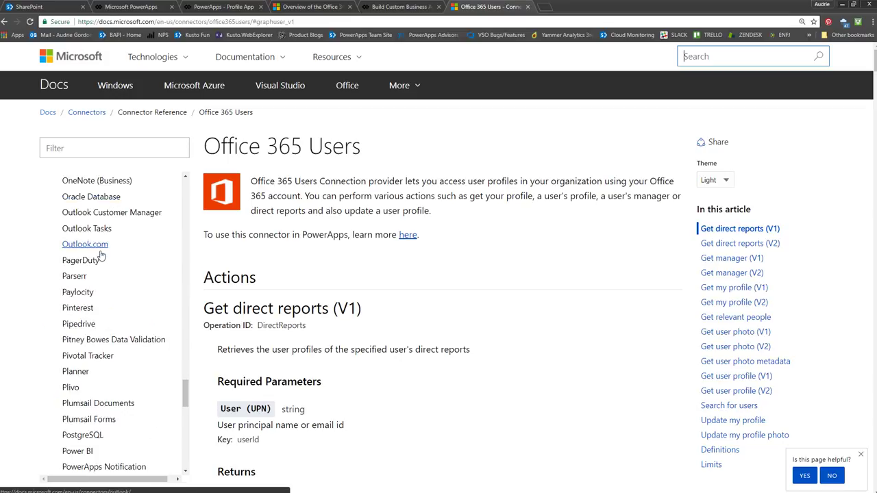
{"action": "scroll", "coordinate": [549, 261], "scroll_direction": "down", "scroll_amount": 1}
Step: Examine the Office 365 Users actions, from direct reports, manager and profile through relevant people, user photo, user search and profile updates
{"action": "scroll", "coordinate": [551, 258], "scroll_direction": "down", "scroll_amount": 8}
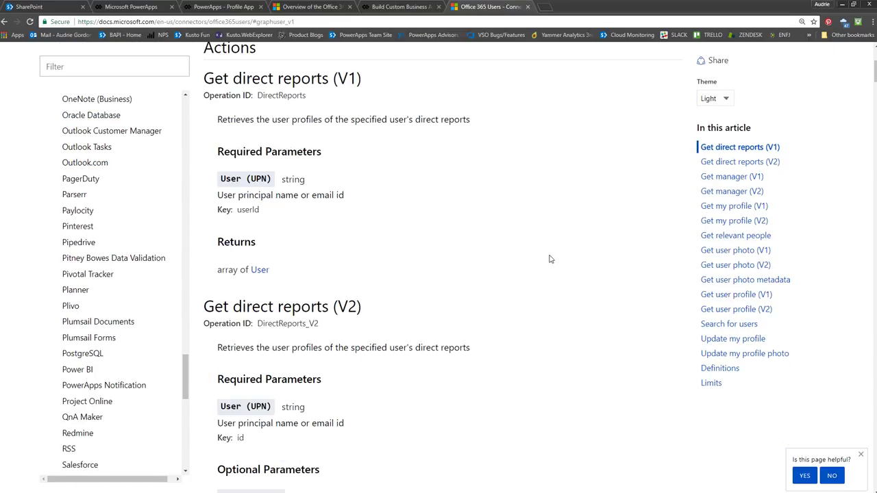
{"action": "scroll", "coordinate": [558, 252], "scroll_direction": "down", "scroll_amount": 9}
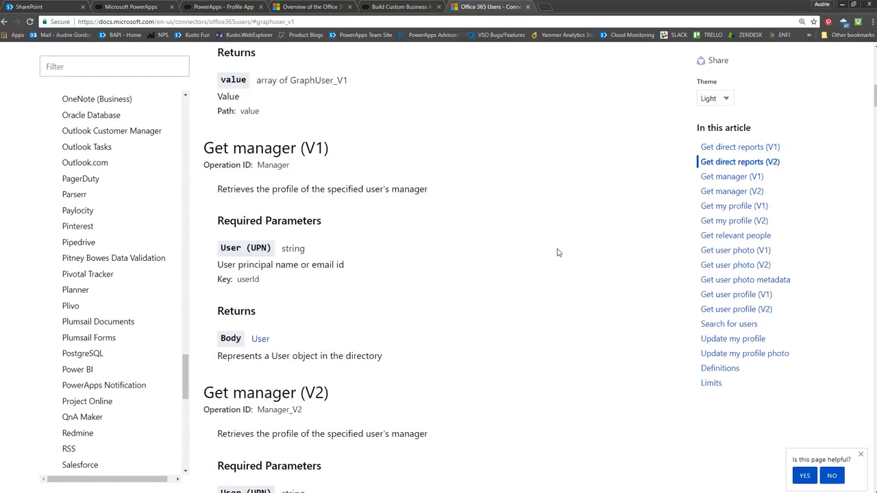
{"action": "scroll", "coordinate": [567, 250], "scroll_direction": "down", "scroll_amount": 10}
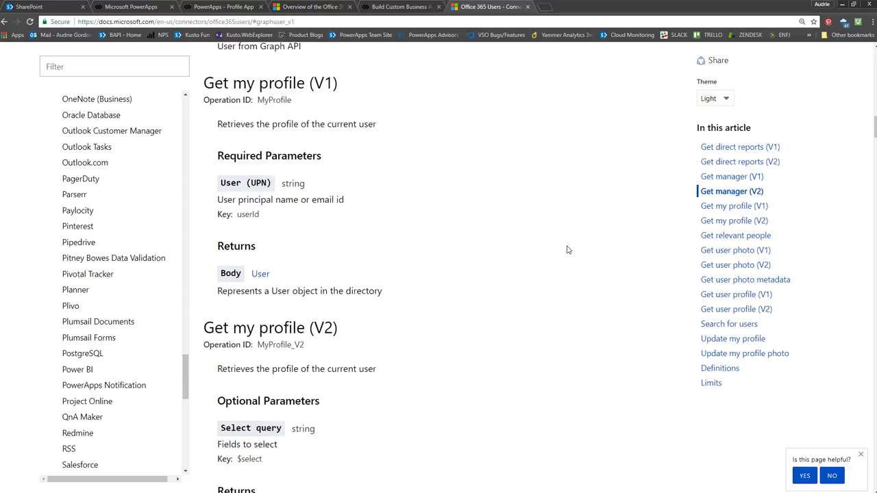
{"action": "scroll", "coordinate": [577, 251], "scroll_direction": "up", "scroll_amount": 3}
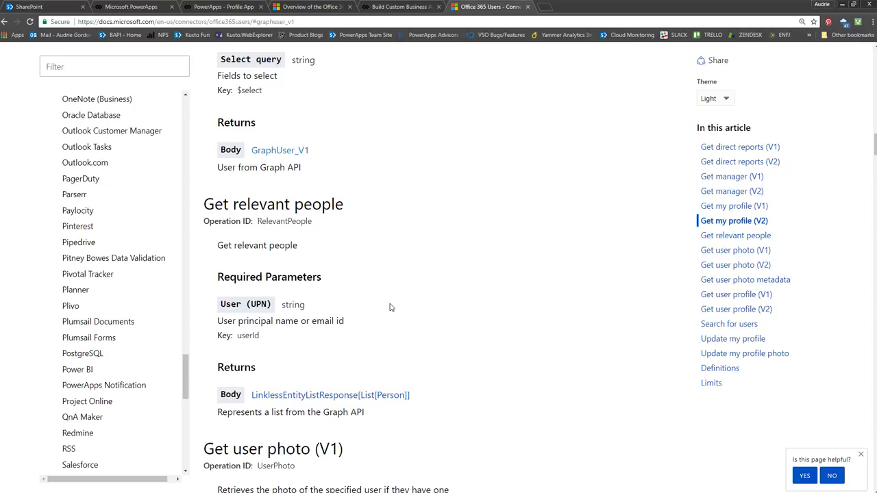
{"action": "scroll", "coordinate": [452, 322], "scroll_direction": "down", "scroll_amount": 5}
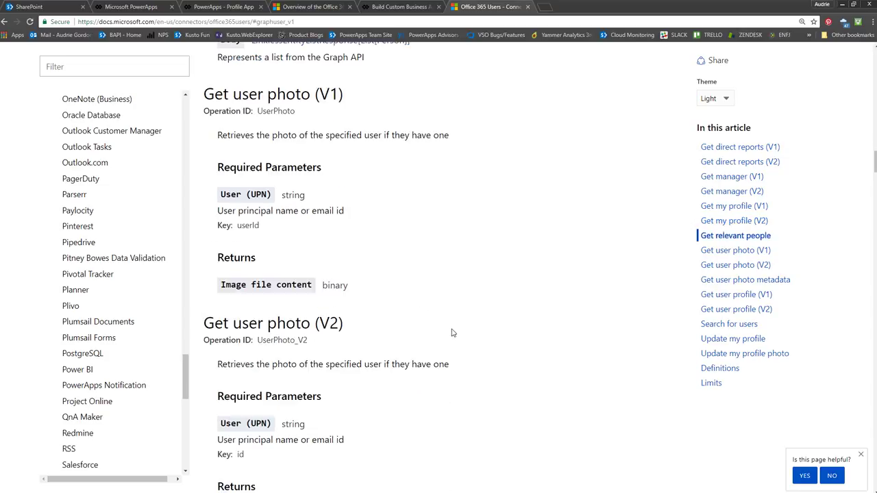
{"action": "scroll", "coordinate": [451, 333], "scroll_direction": "down", "scroll_amount": 5}
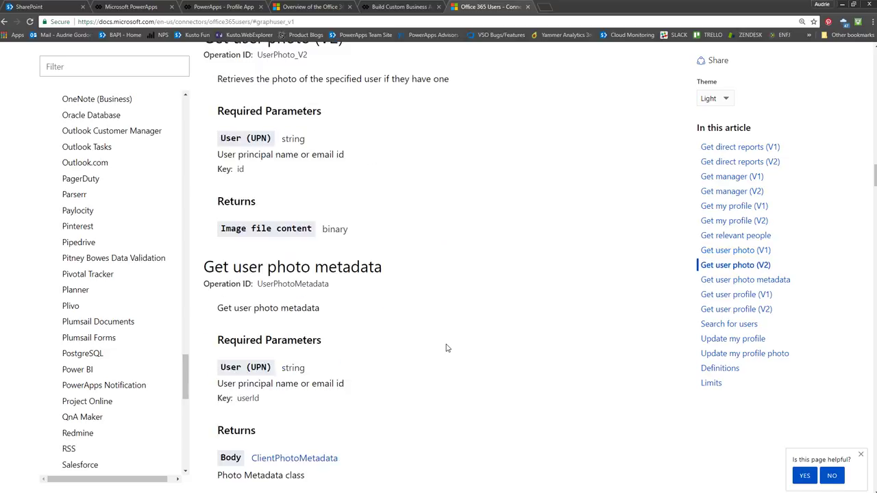
{"action": "scroll", "coordinate": [445, 348], "scroll_direction": "down", "scroll_amount": 3}
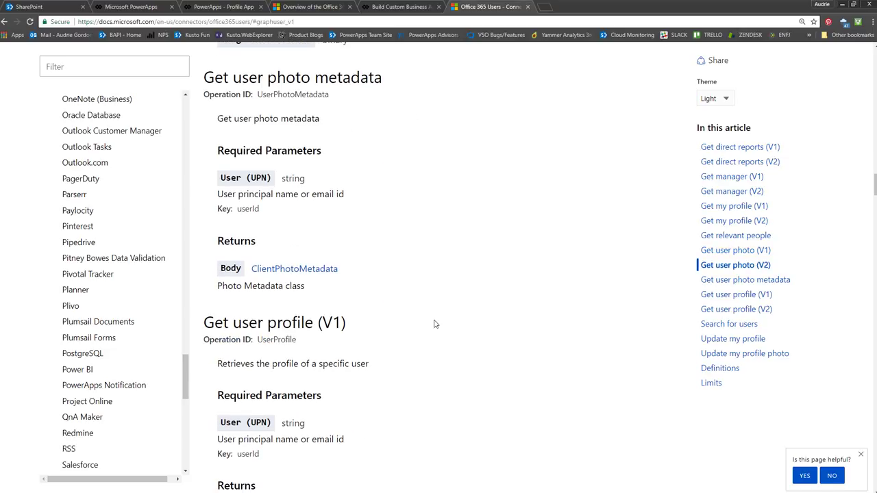
{"action": "scroll", "coordinate": [438, 354], "scroll_direction": "down", "scroll_amount": 7}
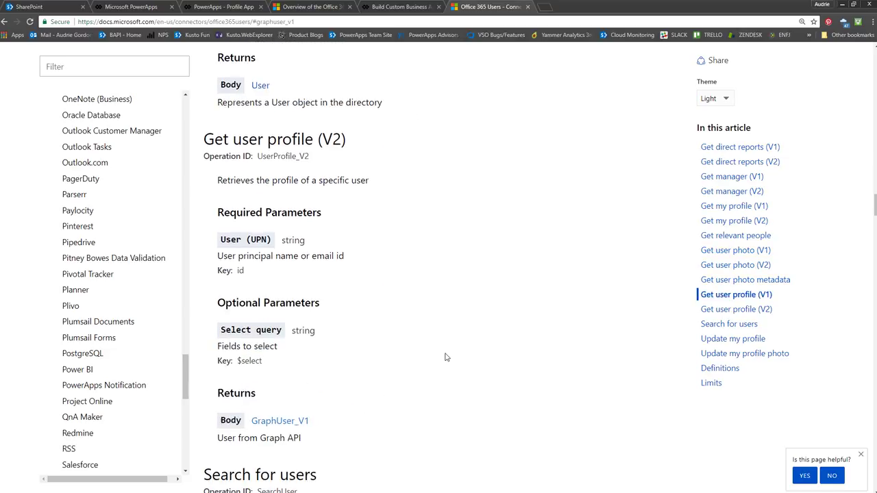
{"action": "scroll", "coordinate": [447, 356], "scroll_direction": "down", "scroll_amount": 3}
{"action": "scroll", "coordinate": [451, 352], "scroll_direction": "down", "scroll_amount": 3}
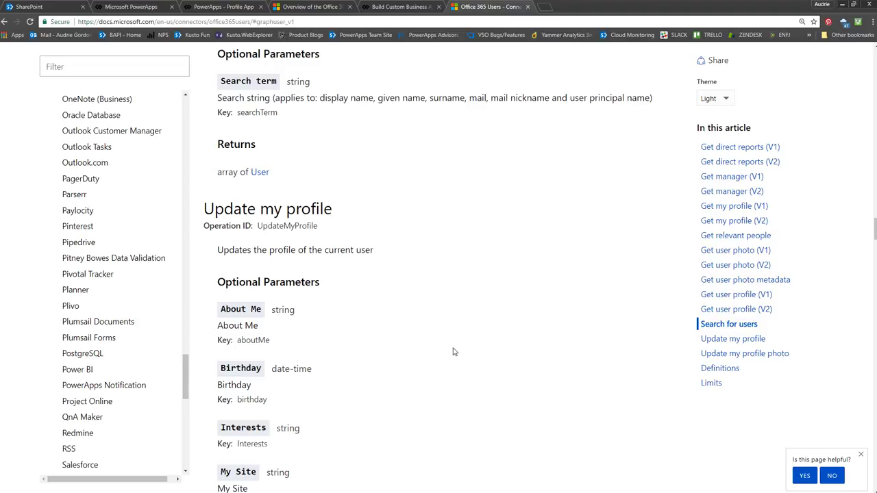
{"action": "scroll", "coordinate": [453, 350], "scroll_direction": "up", "scroll_amount": 15}
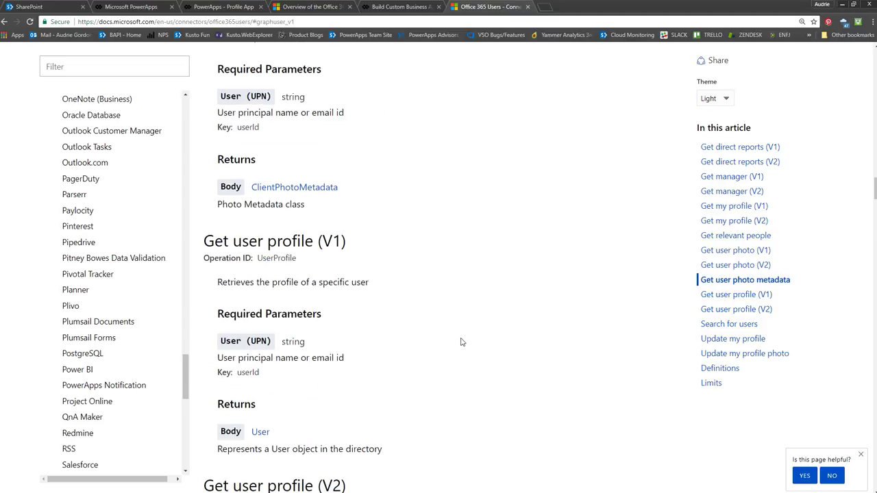
{"action": "scroll", "coordinate": [466, 316], "scroll_direction": "up", "scroll_amount": 20}
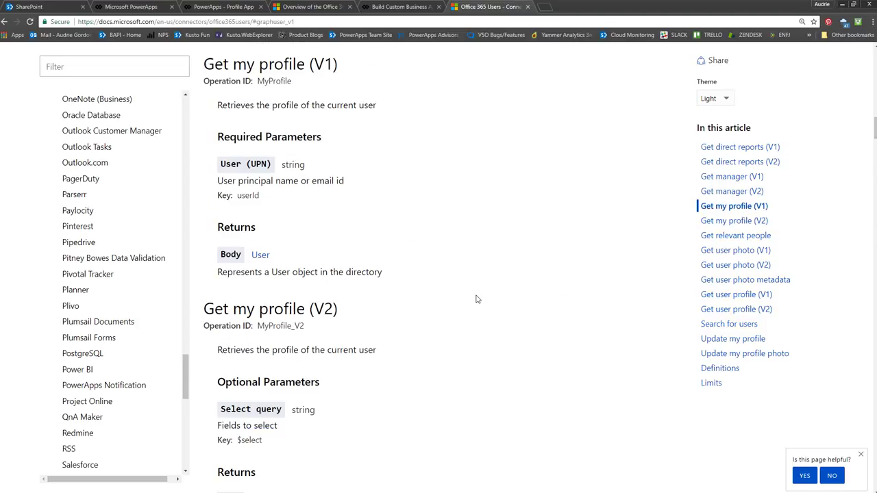
{"action": "scroll", "coordinate": [480, 287], "scroll_direction": "up", "scroll_amount": 20}
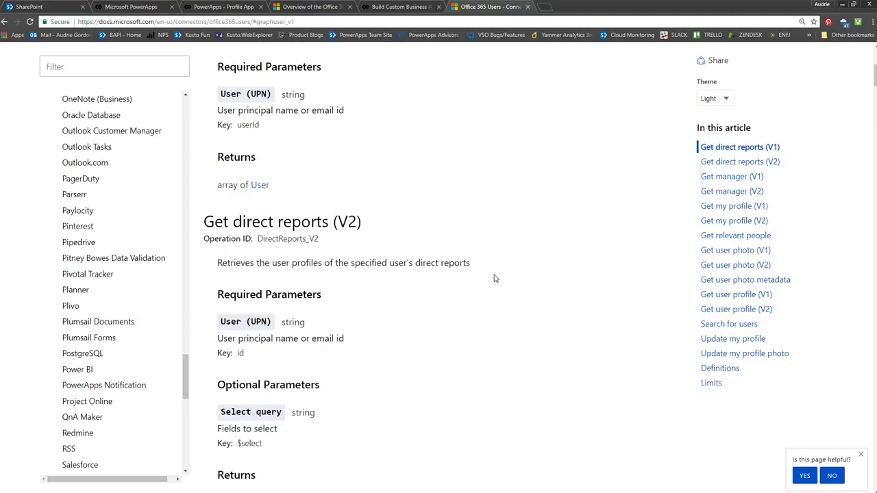
{"action": "scroll", "coordinate": [495, 277], "scroll_direction": "up", "scroll_amount": 3}
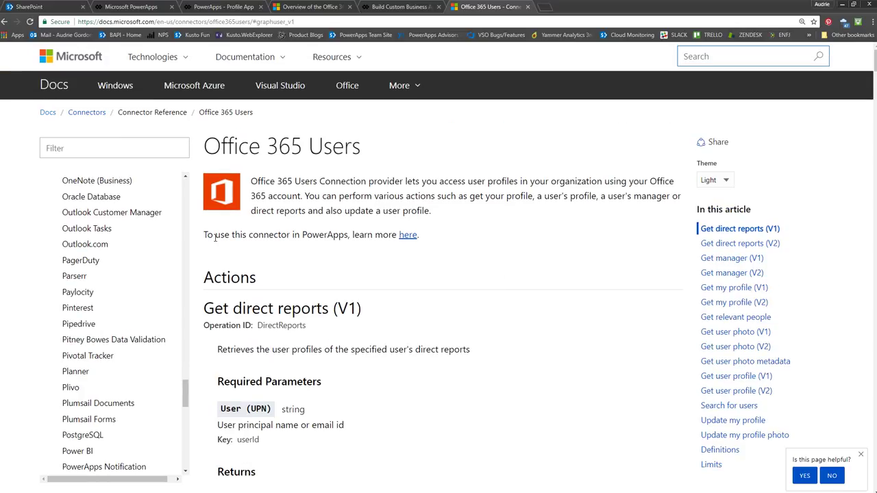
Step: Switch to the running Profile App and page the Collaborators gallery forward and back
{"action": "left_click", "coordinate": [224, 7]}
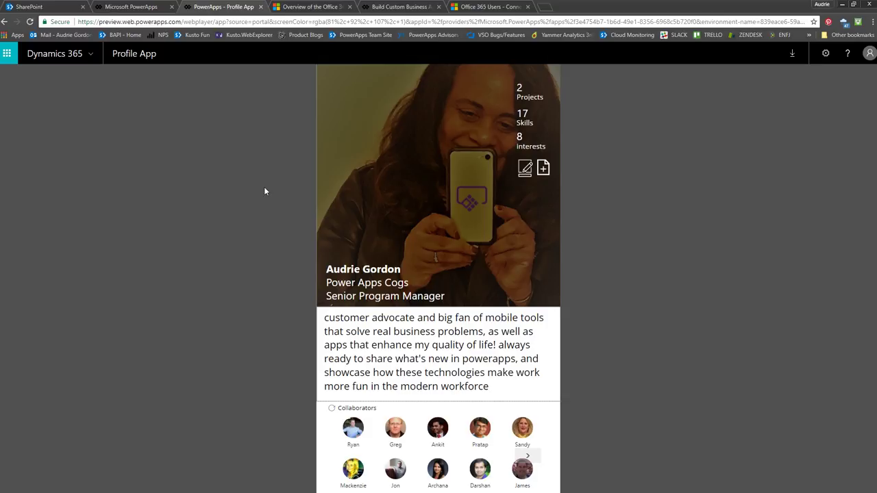
{"action": "left_click", "coordinate": [534, 457]}
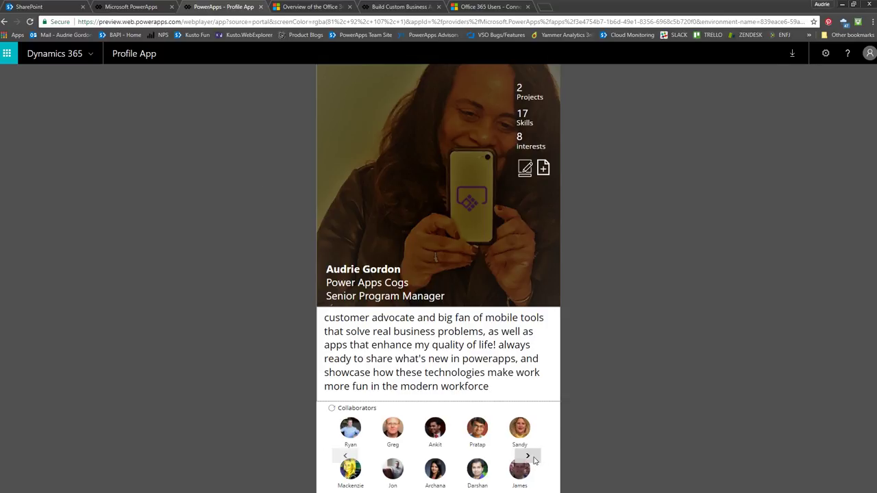
{"action": "left_click", "coordinate": [344, 456]}
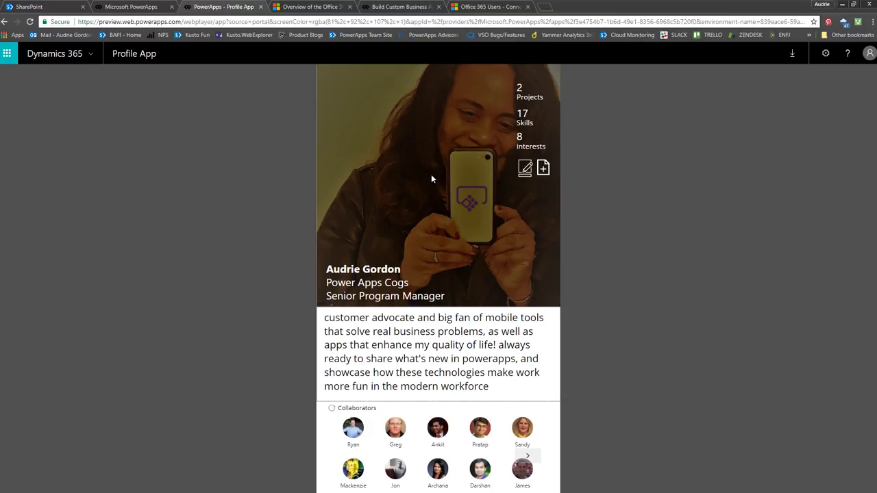
Step: Return to the Office 365 Users connector reference and examine its photo and profile update actions and the Person and User field definitions
{"action": "left_click", "coordinate": [512, 8]}
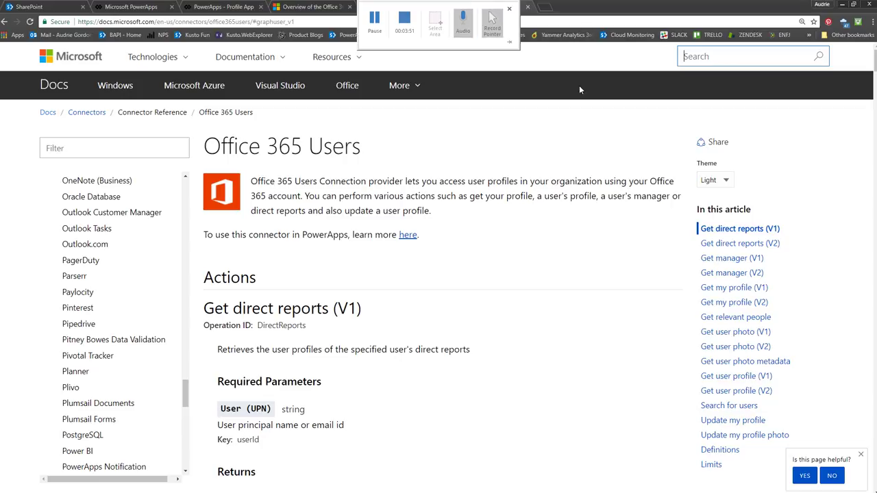
{"action": "scroll", "coordinate": [464, 303], "scroll_direction": "down", "scroll_amount": 3}
{"action": "scroll", "coordinate": [463, 297], "scroll_direction": "down", "scroll_amount": 10}
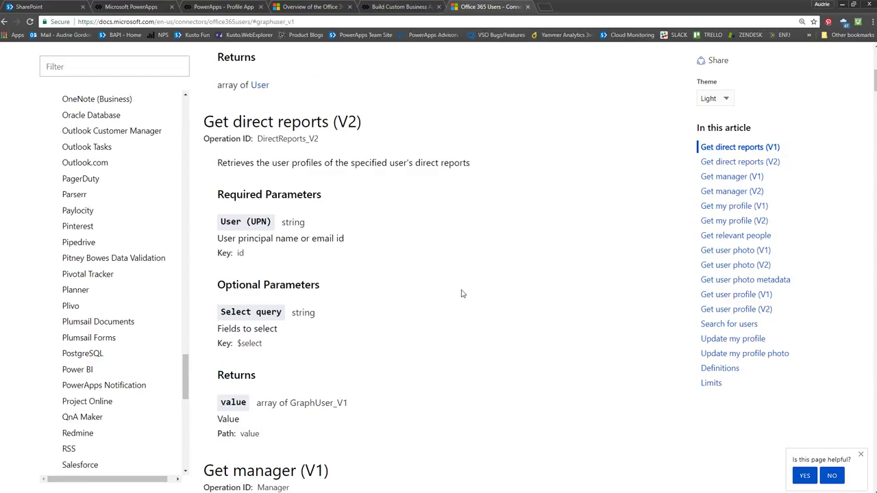
{"action": "scroll", "coordinate": [463, 279], "scroll_direction": "down", "scroll_amount": 20}
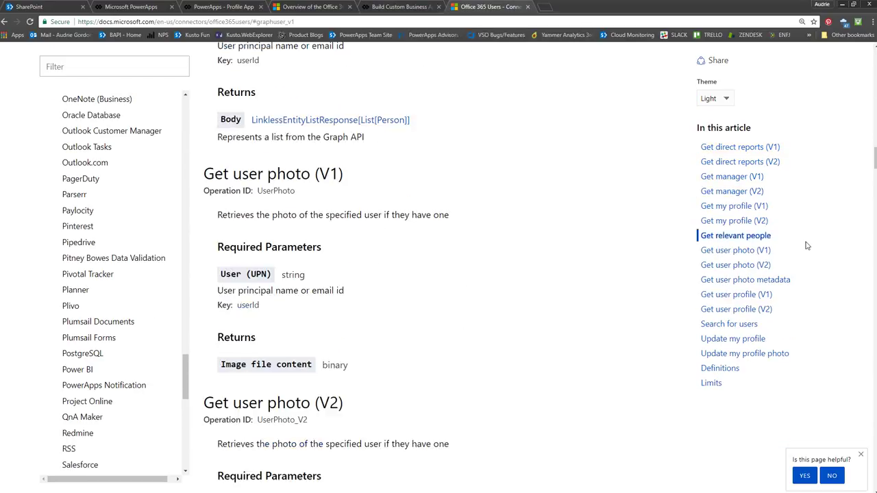
{"action": "scroll", "coordinate": [480, 325], "scroll_direction": "up", "scroll_amount": 13}
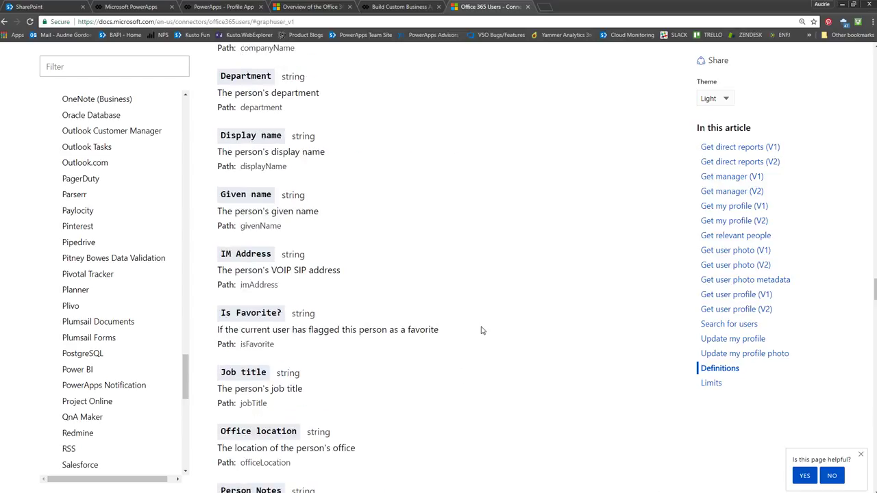
{"action": "scroll", "coordinate": [485, 333], "scroll_direction": "up", "scroll_amount": 2}
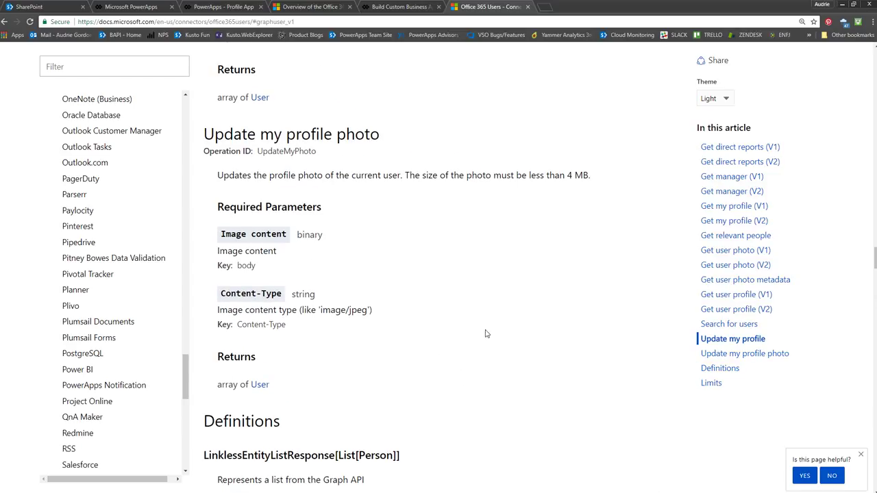
{"action": "scroll", "coordinate": [487, 329], "scroll_direction": "down", "scroll_amount": 12}
{"action": "scroll", "coordinate": [492, 322], "scroll_direction": "down", "scroll_amount": 20}
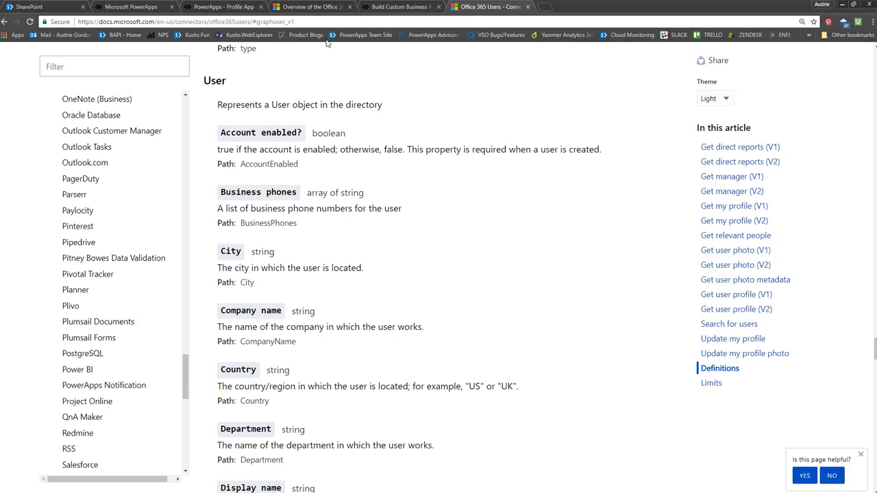
Step: In the Office 365 Users connection article, examine the MyProfile formulas, the InfoAbout text input instructions, and the UserProfile and Manager formulas
{"action": "left_click", "coordinate": [323, 11]}
{"action": "scroll", "coordinate": [390, 310], "scroll_direction": "down", "scroll_amount": 15}
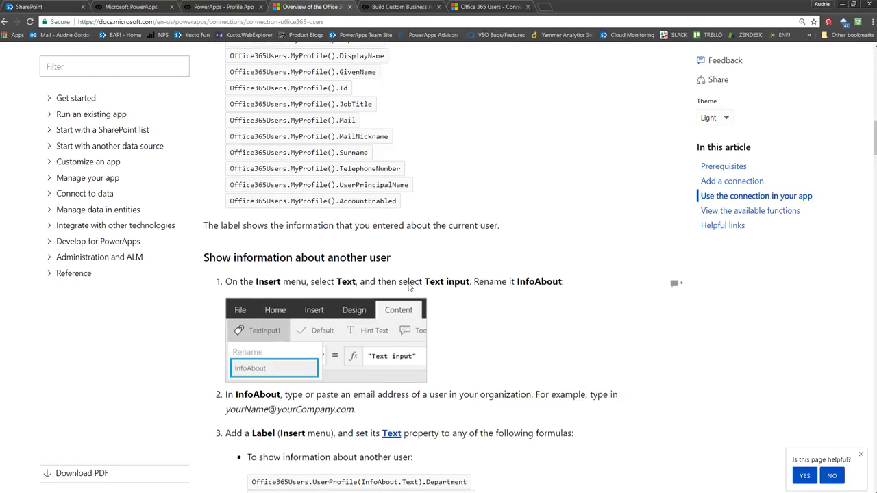
{"action": "scroll", "coordinate": [409, 286], "scroll_direction": "up", "scroll_amount": 1}
{"action": "scroll", "coordinate": [411, 281], "scroll_direction": "down", "scroll_amount": 5}
{"action": "scroll", "coordinate": [413, 278], "scroll_direction": "down", "scroll_amount": 1}
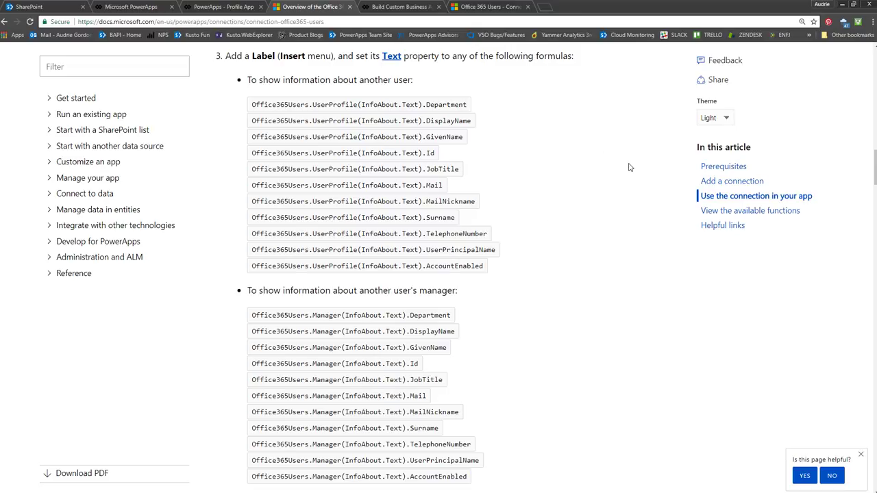
{"action": "scroll", "coordinate": [397, 219], "scroll_direction": "up", "scroll_amount": 5}
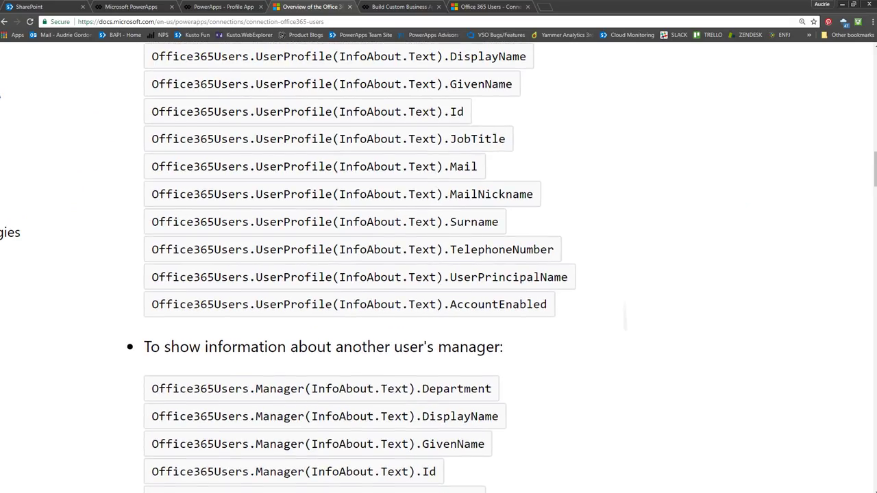
{"action": "scroll", "coordinate": [439, 267], "scroll_direction": "up", "scroll_amount": 2}
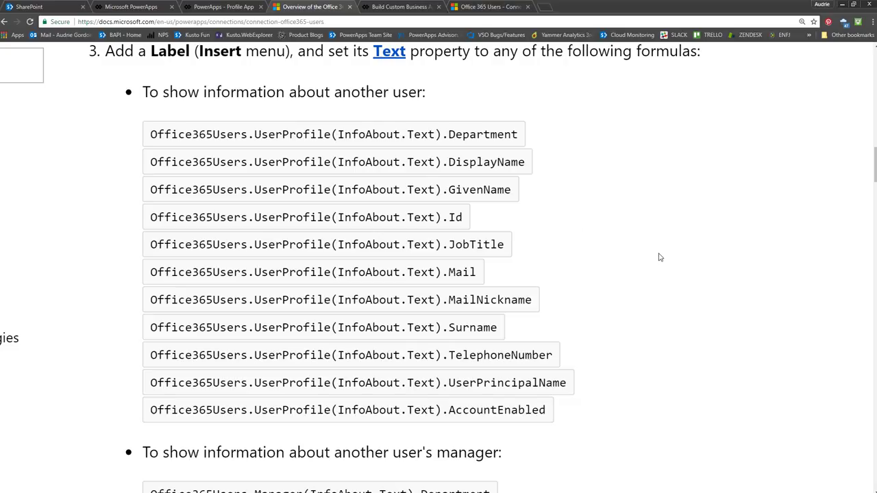
{"action": "scroll", "coordinate": [539, 321], "scroll_direction": "down", "scroll_amount": 4}
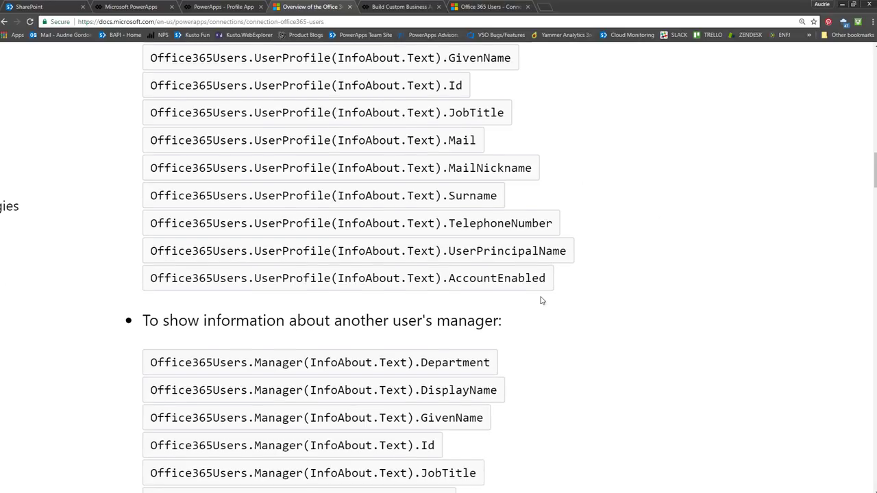
{"action": "scroll", "coordinate": [541, 299], "scroll_direction": "up", "scroll_amount": 10}
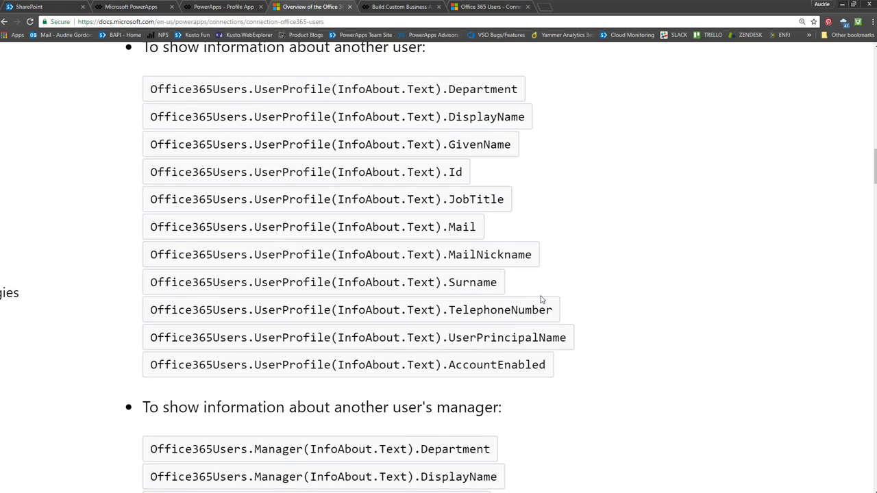
{"action": "scroll", "coordinate": [541, 300], "scroll_direction": "up", "scroll_amount": 4}
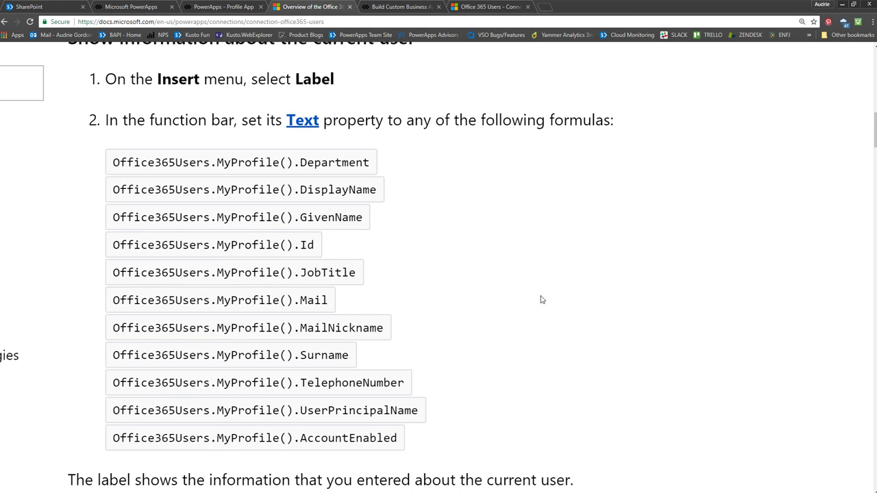
{"action": "scroll", "coordinate": [541, 299], "scroll_direction": "down", "scroll_amount": 10}
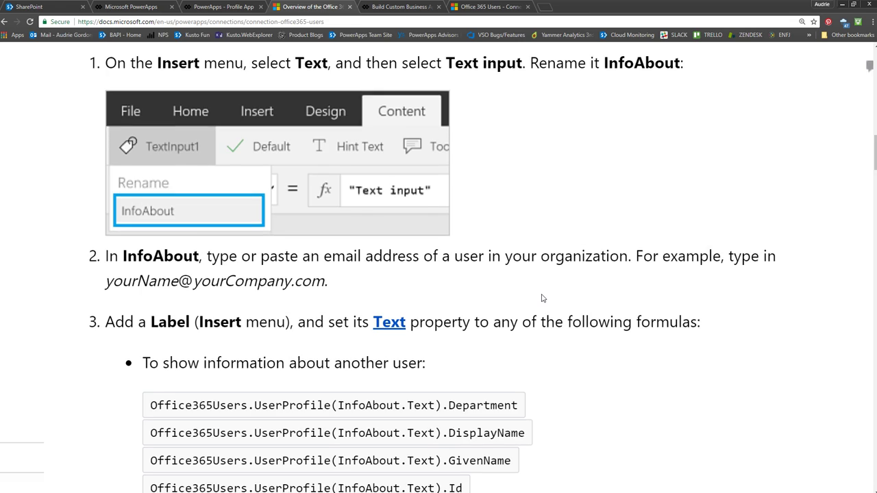
{"action": "scroll", "coordinate": [541, 299], "scroll_direction": "down", "scroll_amount": 2}
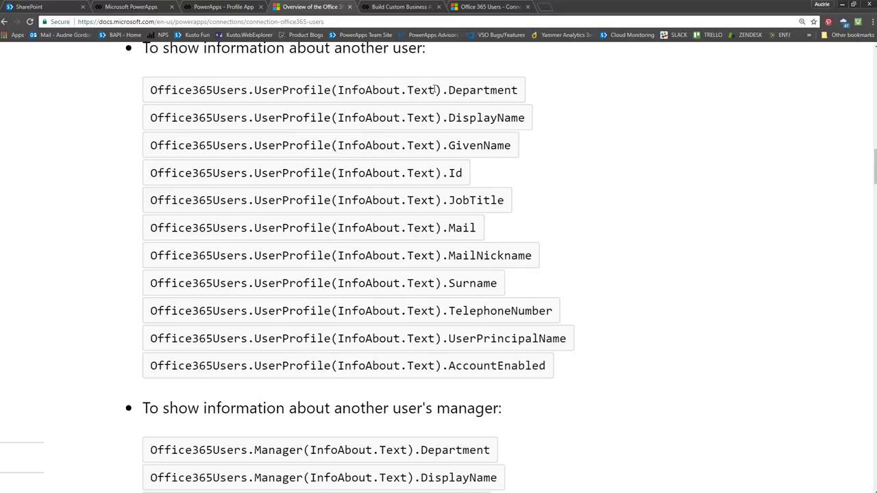
{"action": "scroll", "coordinate": [600, 244], "scroll_direction": "down", "scroll_amount": 5}
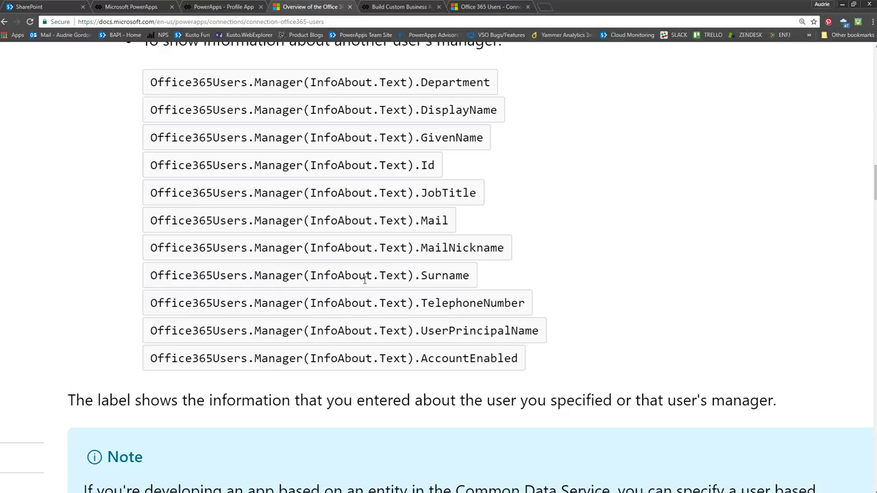
Step: In the connection article, examine the remaining Manager formulas and the DirectReports and SearchUser gallery instructions, and return to the InfoAbout instructions
{"action": "scroll", "coordinate": [370, 274], "scroll_direction": "down", "scroll_amount": 8}
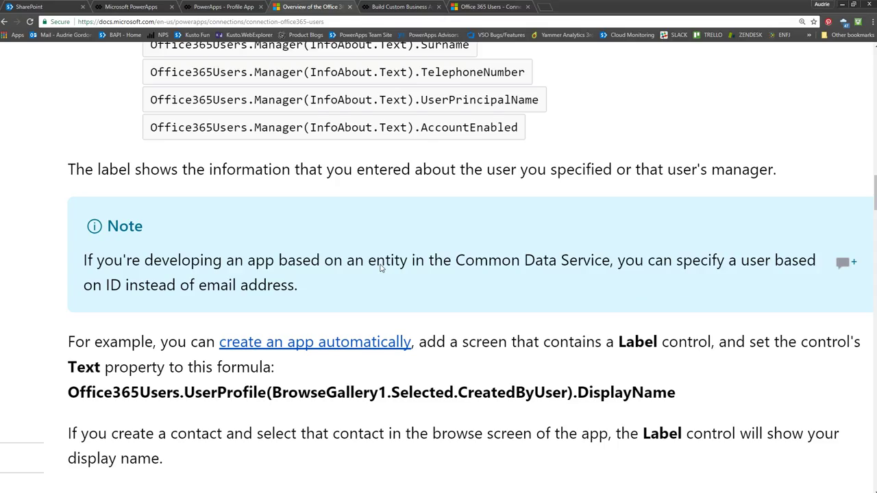
{"action": "scroll", "coordinate": [382, 266], "scroll_direction": "down", "scroll_amount": 2}
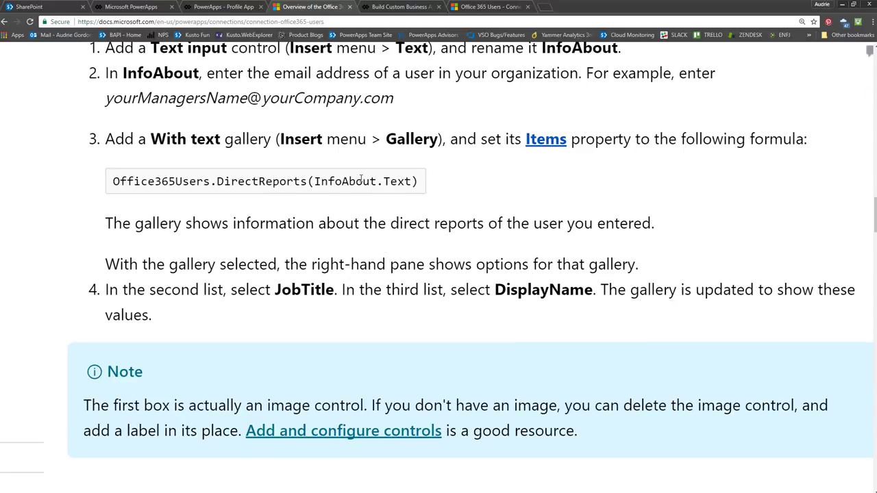
{"action": "scroll", "coordinate": [404, 264], "scroll_direction": "down", "scroll_amount": 8}
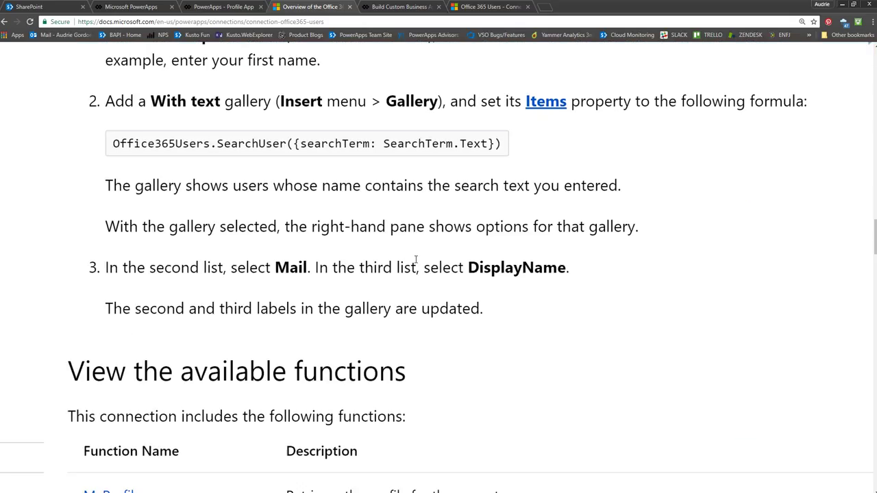
{"action": "scroll", "coordinate": [416, 258], "scroll_direction": "up", "scroll_amount": 15}
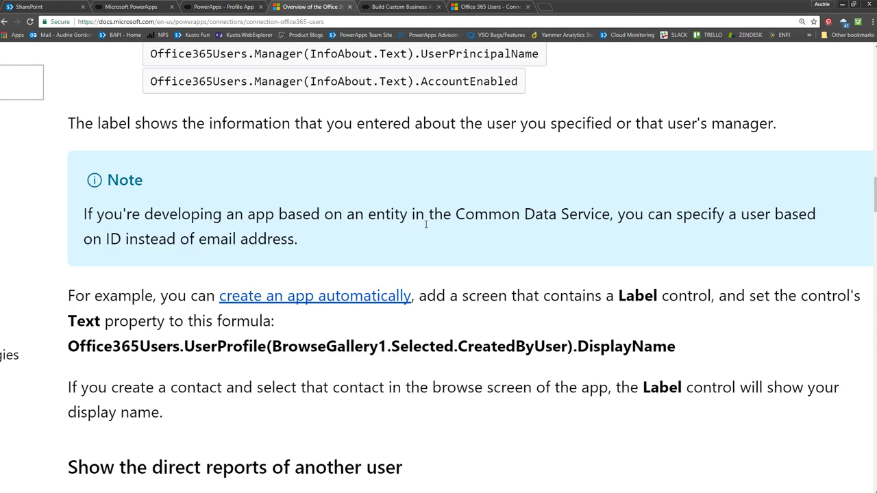
{"action": "scroll", "coordinate": [425, 224], "scroll_direction": "up", "scroll_amount": 14}
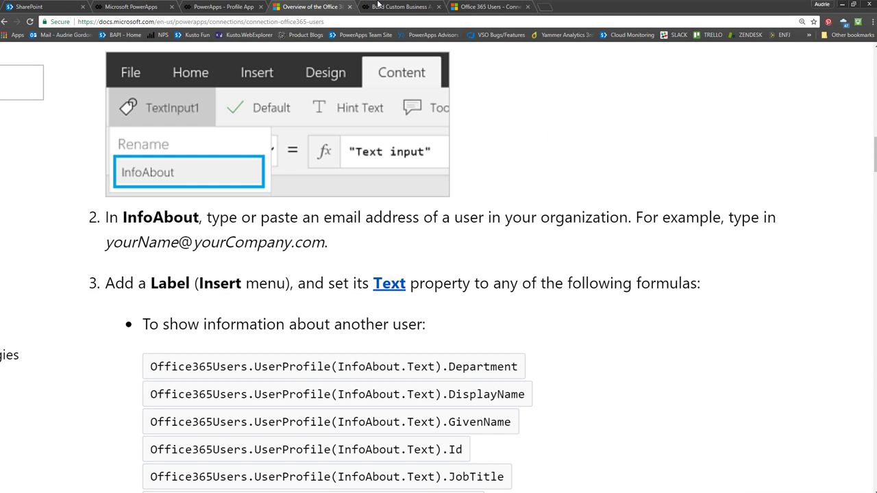
Step: View the running Profile App, return to the Office 365 Users connector reference and examine the Get relevant people action
{"action": "left_click", "coordinate": [203, 8]}
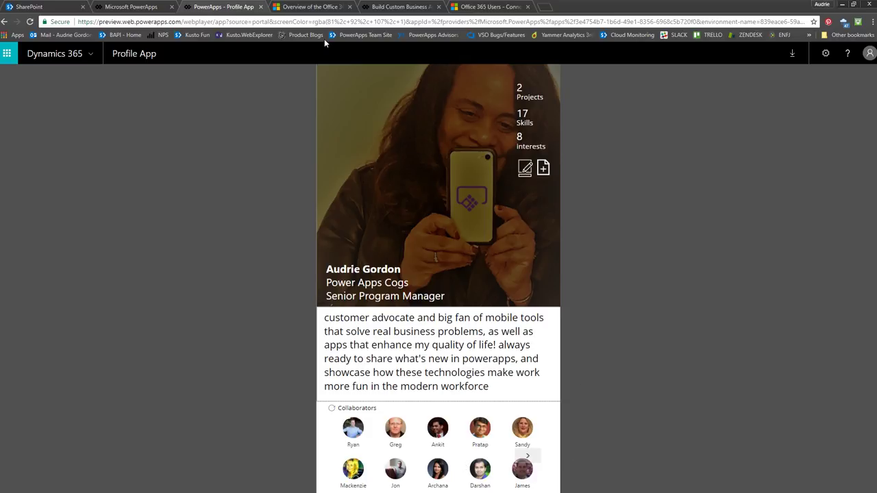
{"action": "left_click", "coordinate": [471, 9]}
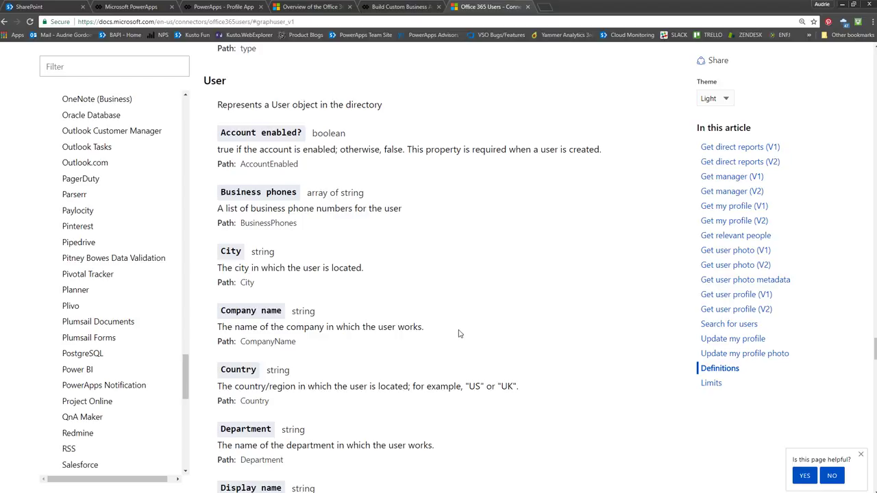
{"action": "scroll", "coordinate": [459, 333], "scroll_direction": "up", "scroll_amount": 10}
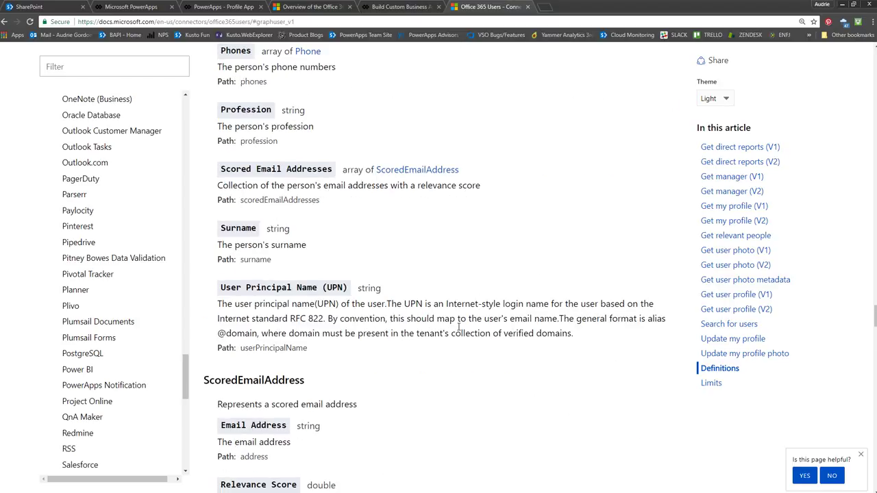
{"action": "scroll", "coordinate": [459, 327], "scroll_direction": "up", "scroll_amount": 9}
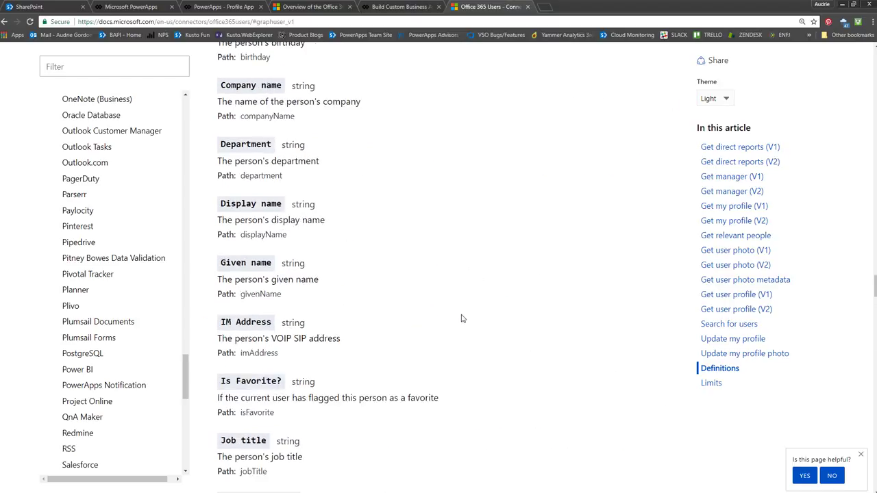
{"action": "scroll", "coordinate": [461, 319], "scroll_direction": "up", "scroll_amount": 10}
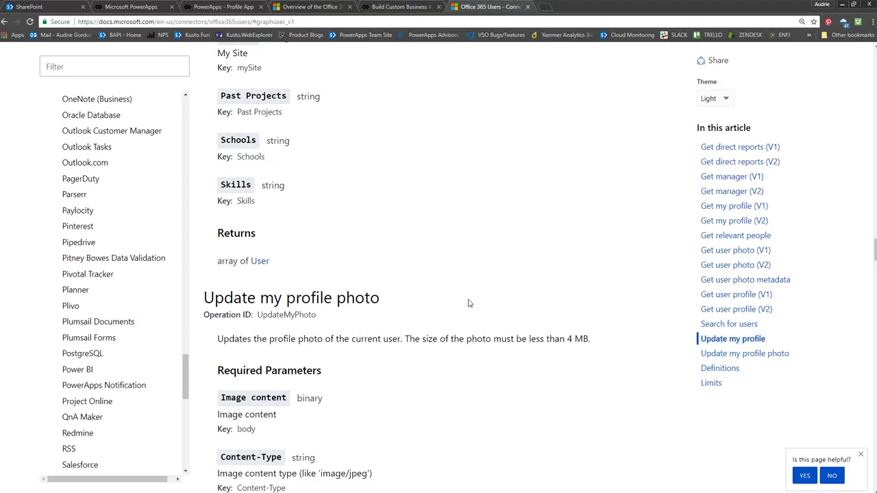
{"action": "scroll", "coordinate": [468, 303], "scroll_direction": "up", "scroll_amount": 9}
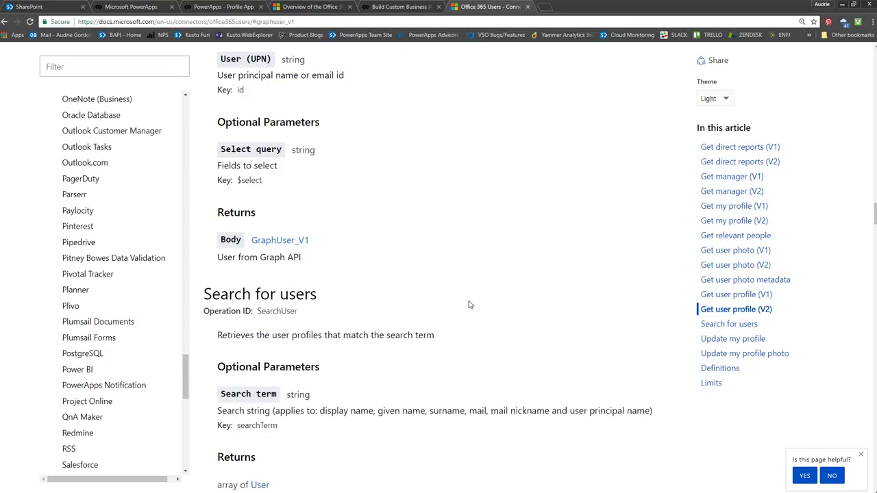
{"action": "scroll", "coordinate": [469, 303], "scroll_direction": "up", "scroll_amount": 9}
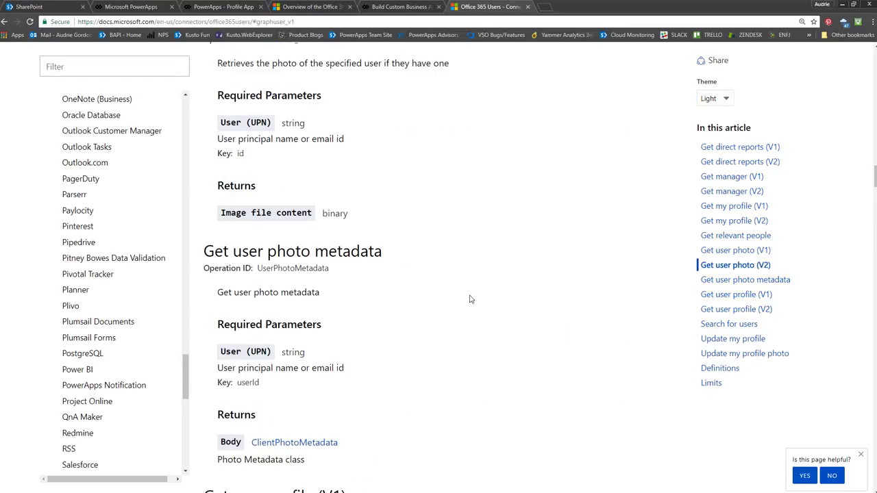
{"action": "scroll", "coordinate": [470, 298], "scroll_direction": "up", "scroll_amount": 9}
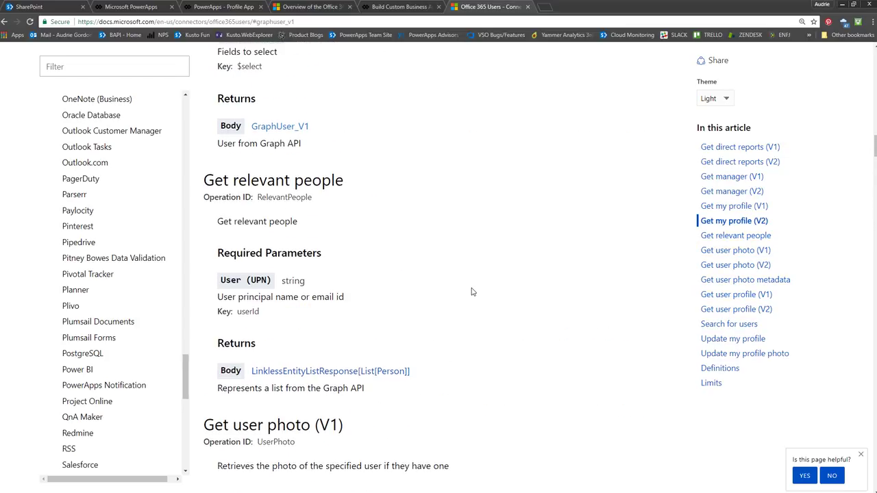
{"action": "scroll", "coordinate": [471, 290], "scroll_direction": "up", "scroll_amount": 3}
{"action": "scroll", "coordinate": [469, 289], "scroll_direction": "down", "scroll_amount": 3}
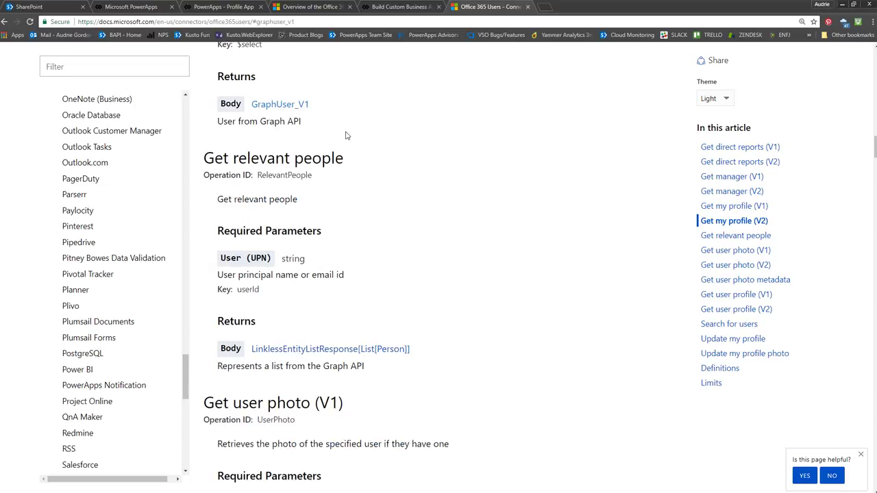
{"action": "left_click_drag", "start_coordinate": [348, 161], "coordinate": [265, 156]}
{"action": "left_click_drag", "start_coordinate": [204, 158], "coordinate": [386, 222]}
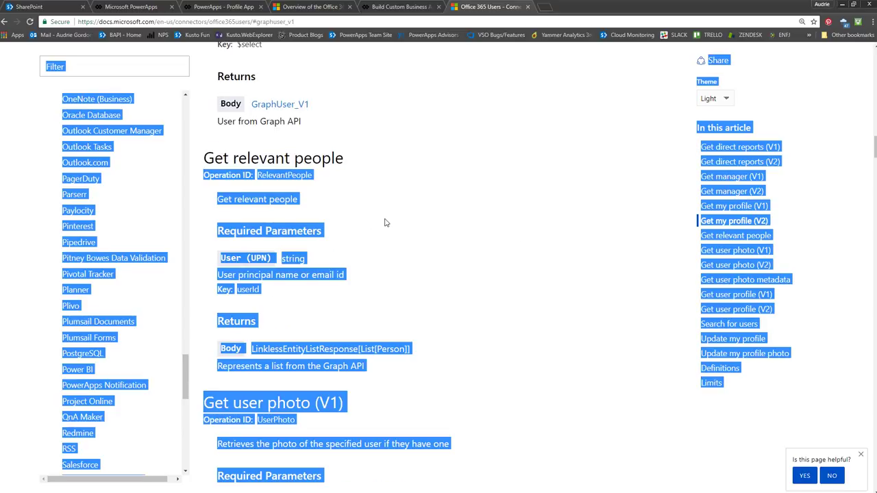
{"action": "left_click", "coordinate": [402, 232]}
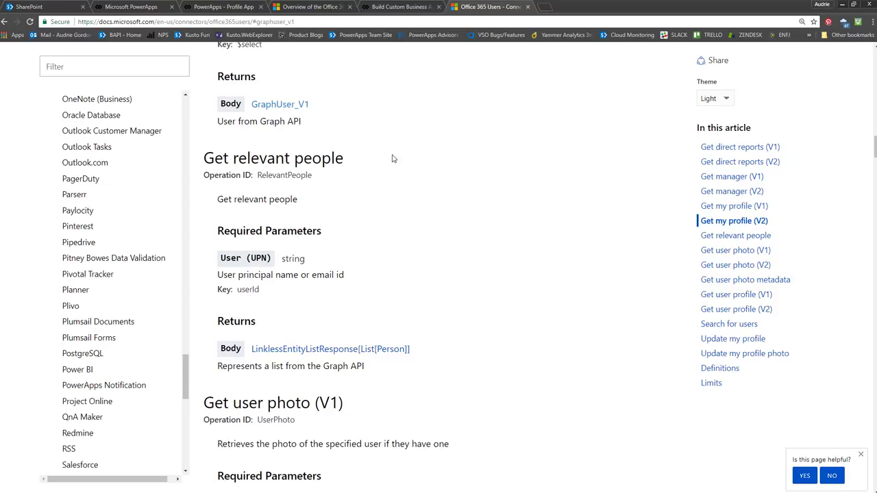
Step: Find the Update my profile action, highlight its heading and examine its optional parameters
{"action": "scroll", "coordinate": [430, 186], "scroll_direction": "down", "scroll_amount": 10}
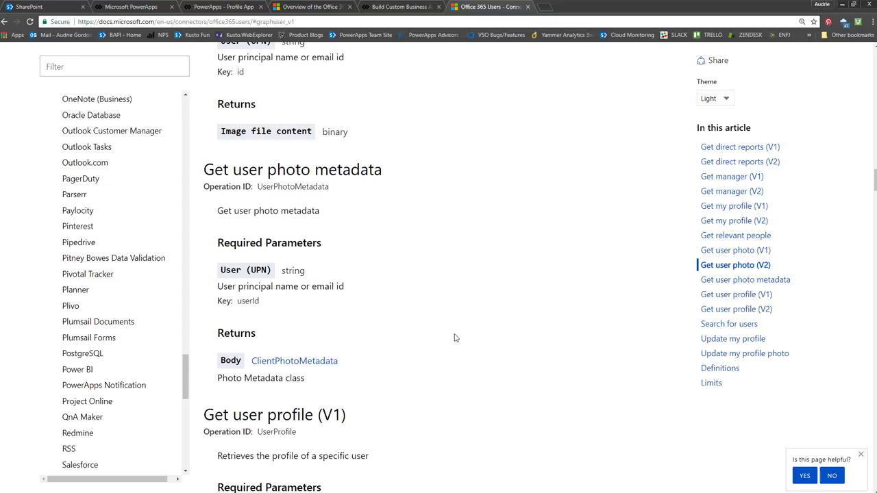
{"action": "scroll", "coordinate": [452, 339], "scroll_direction": "down", "scroll_amount": 12}
{"action": "scroll", "coordinate": [454, 338], "scroll_direction": "down", "scroll_amount": 6}
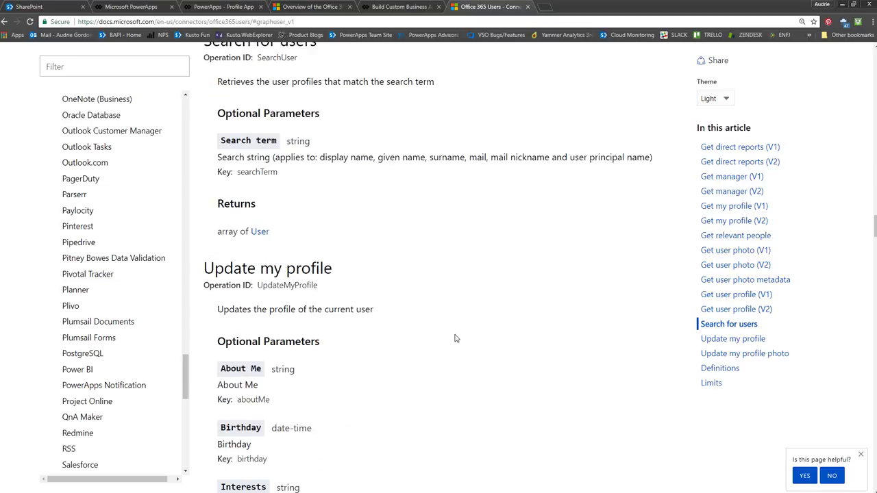
{"action": "scroll", "coordinate": [456, 338], "scroll_direction": "up", "scroll_amount": 2}
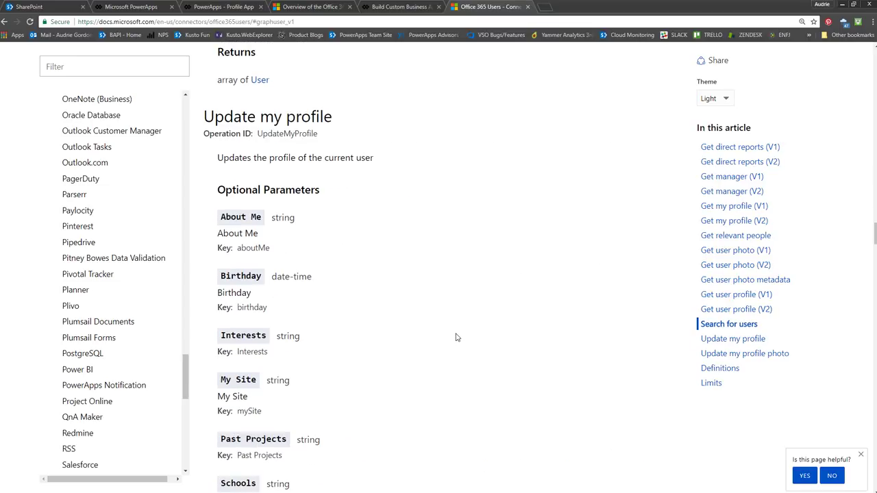
{"action": "left_click_drag", "start_coordinate": [226, 116], "coordinate": [358, 125]}
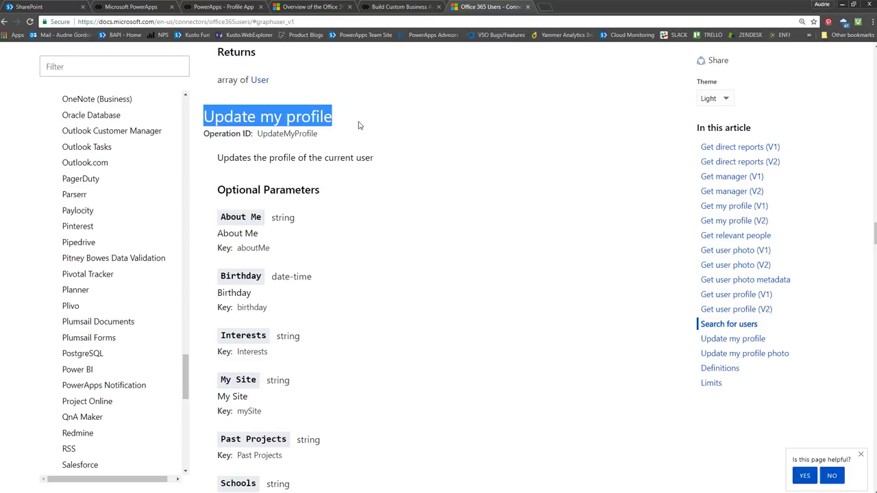
{"action": "scroll", "coordinate": [315, 198], "scroll_direction": "down", "scroll_amount": 5}
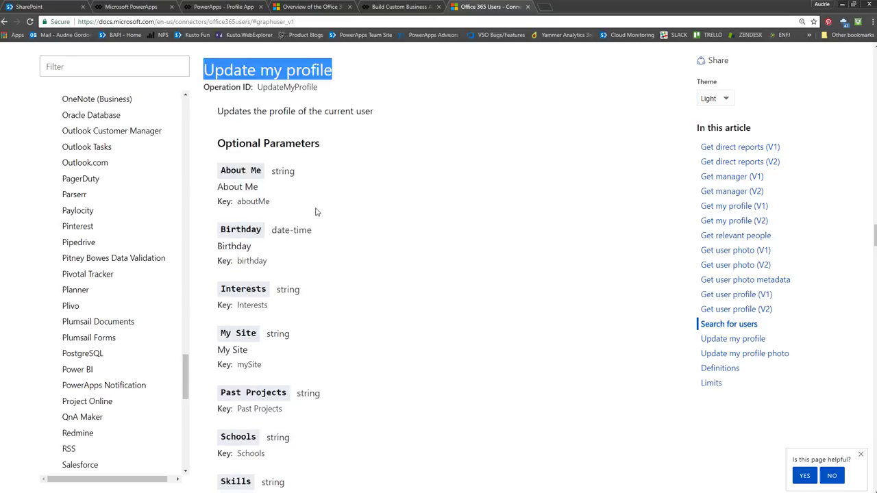
Step: Examine the Update my profile photo action, highlighting its heading, its description and the 'image/jpeg' content type example
{"action": "scroll", "coordinate": [334, 347], "scroll_direction": "down", "scroll_amount": 4}
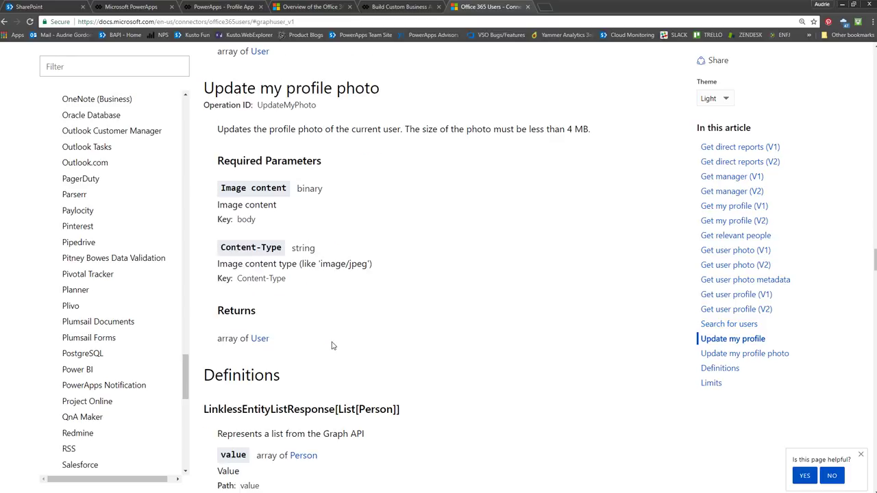
{"action": "left_click_drag", "start_coordinate": [385, 91], "coordinate": [204, 88]}
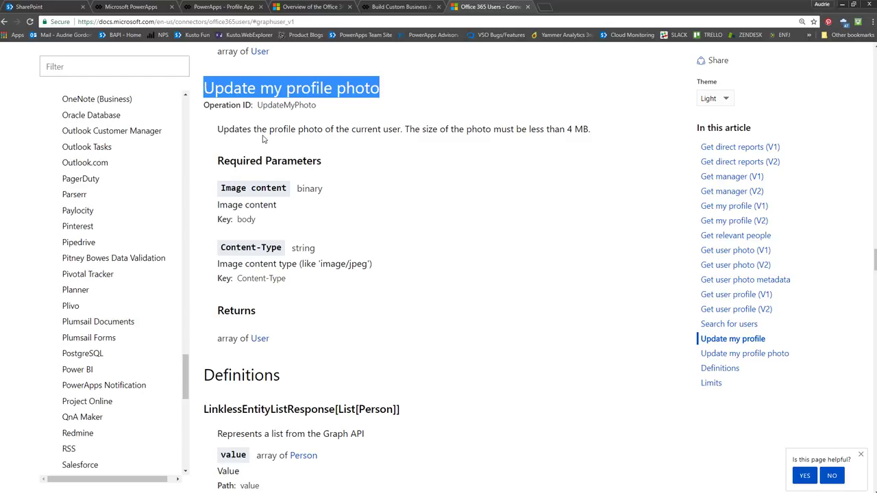
{"action": "left_click_drag", "start_coordinate": [218, 130], "coordinate": [407, 130]}
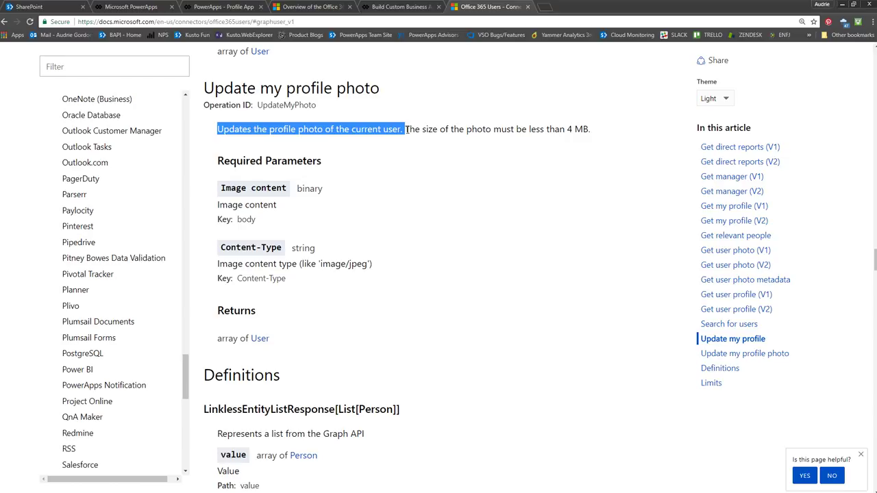
{"action": "left_click", "coordinate": [593, 131]}
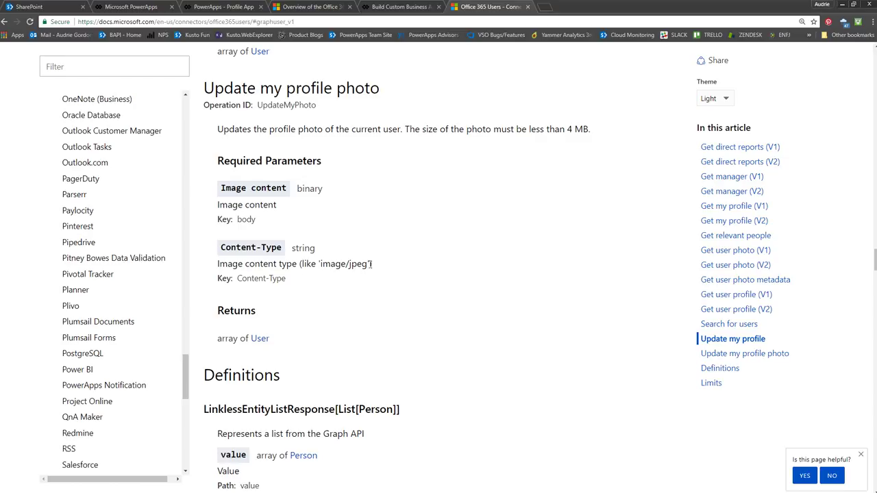
{"action": "left_click_drag", "start_coordinate": [371, 264], "coordinate": [317, 264]}
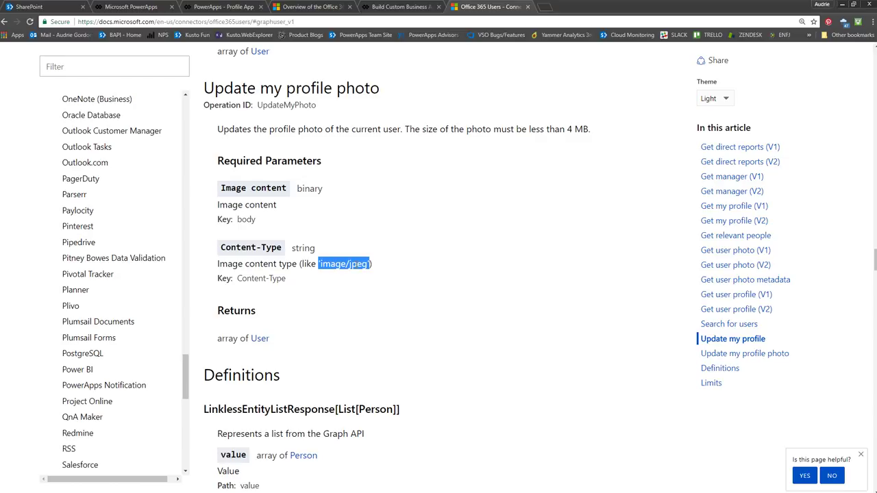
Step: Switch to the running Profile App, show the profile's interests list and hide it again
{"action": "left_click", "coordinate": [226, 8]}
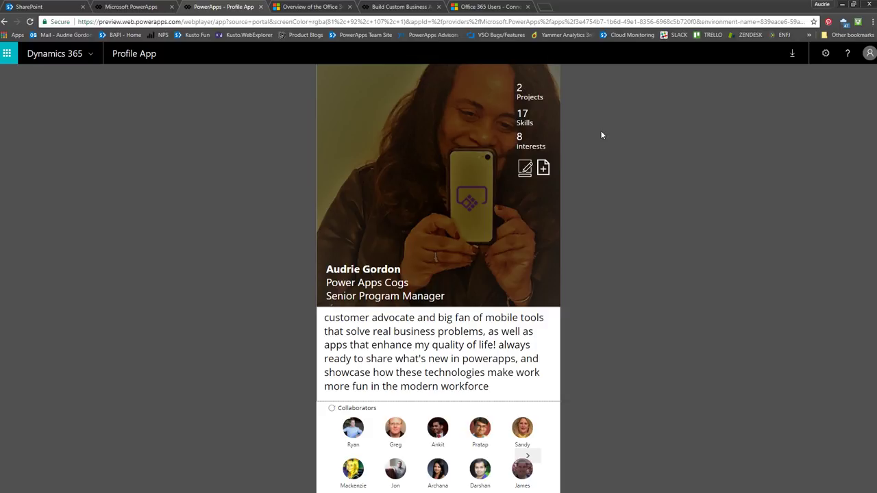
{"action": "left_click", "coordinate": [521, 138]}
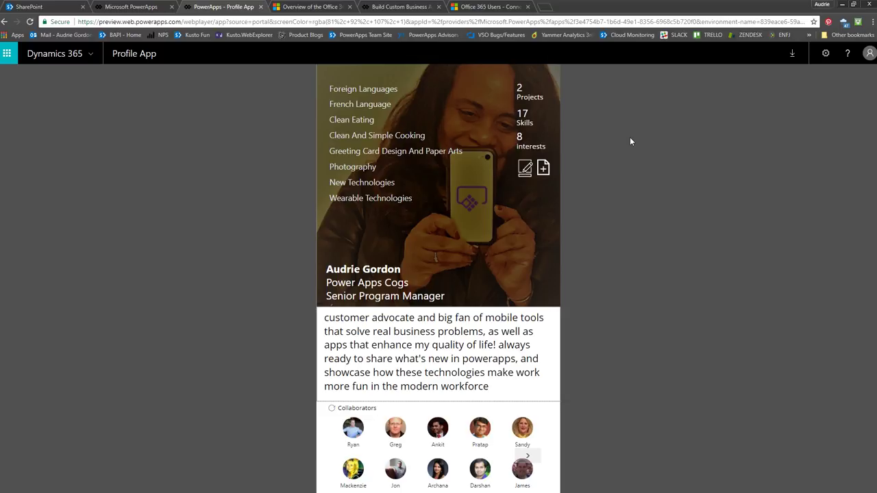
{"action": "left_click", "coordinate": [524, 114]}
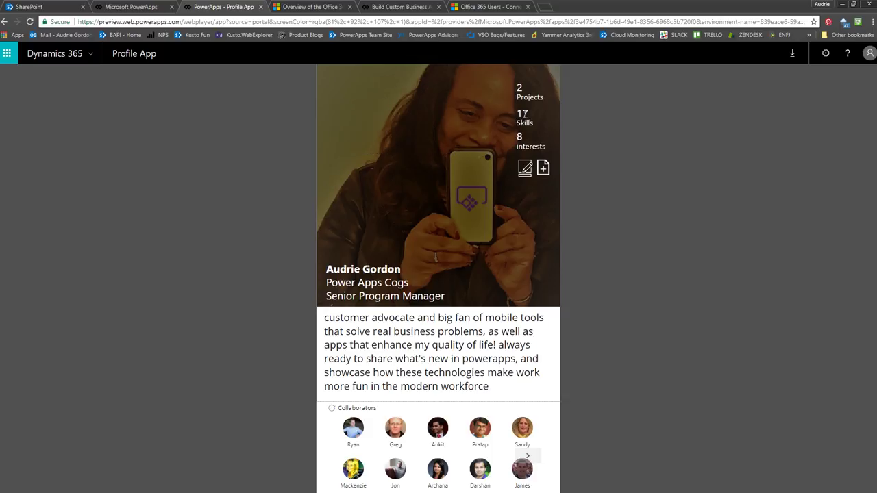
Step: Show the profile's skills list, browse it down and up, and hide it again
{"action": "left_click", "coordinate": [524, 114]}
{"action": "left_click", "coordinate": [418, 254]}
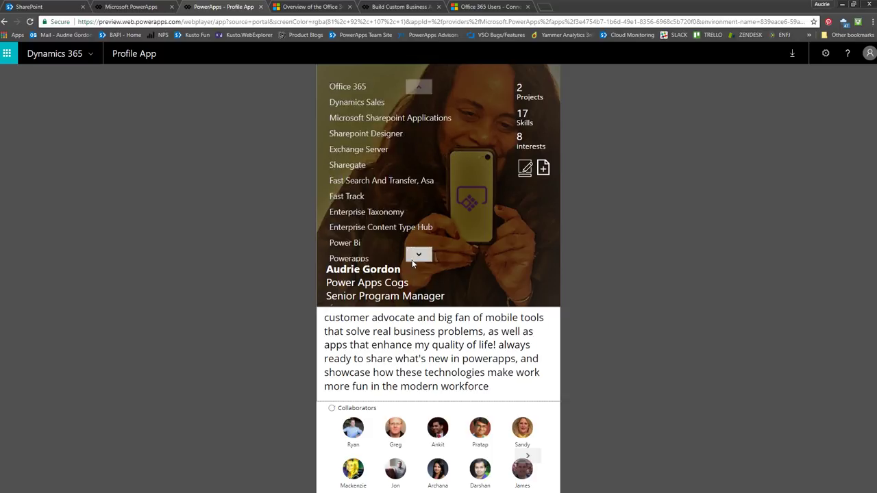
{"action": "left_click", "coordinate": [419, 255]}
{"action": "left_click", "coordinate": [419, 92]}
{"action": "left_click", "coordinate": [420, 90]}
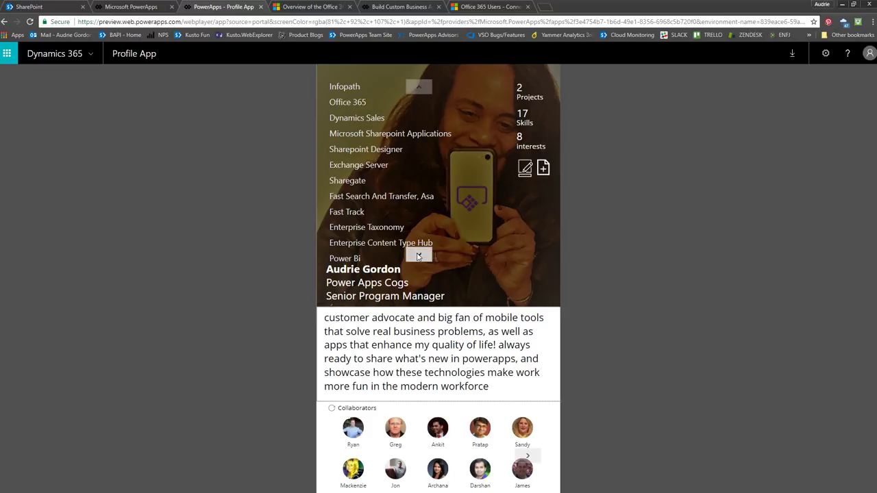
{"action": "left_click", "coordinate": [419, 254]}
{"action": "left_click", "coordinate": [419, 88]}
{"action": "left_click", "coordinate": [520, 89]}
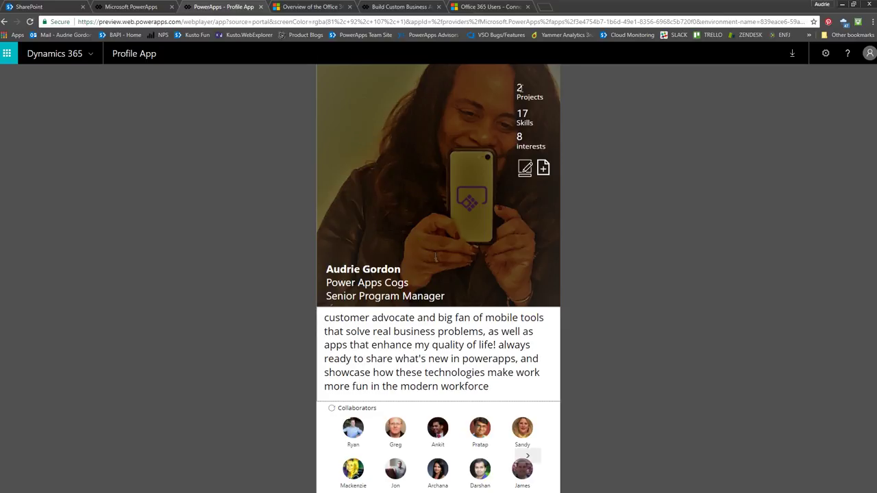
Step: Show and hide the profile's projects list, and open the profile of the third collaborator in the first row
{"action": "left_click", "coordinate": [519, 88]}
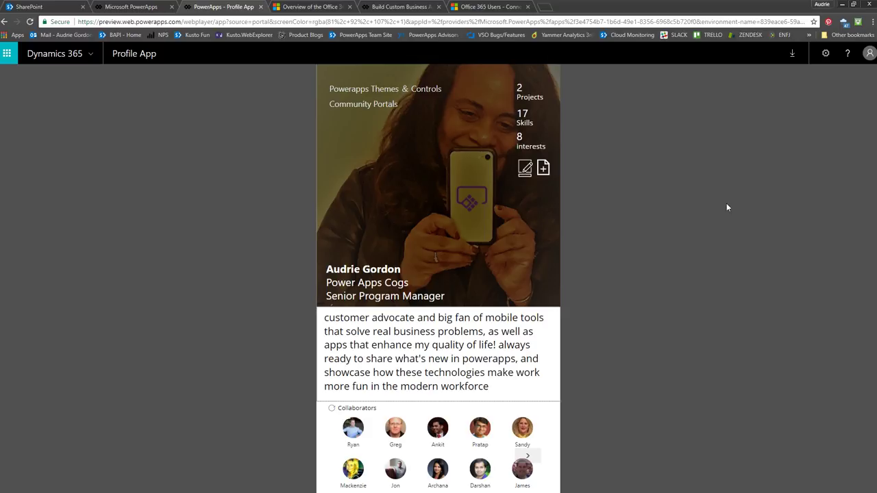
{"action": "left_click", "coordinate": [520, 89]}
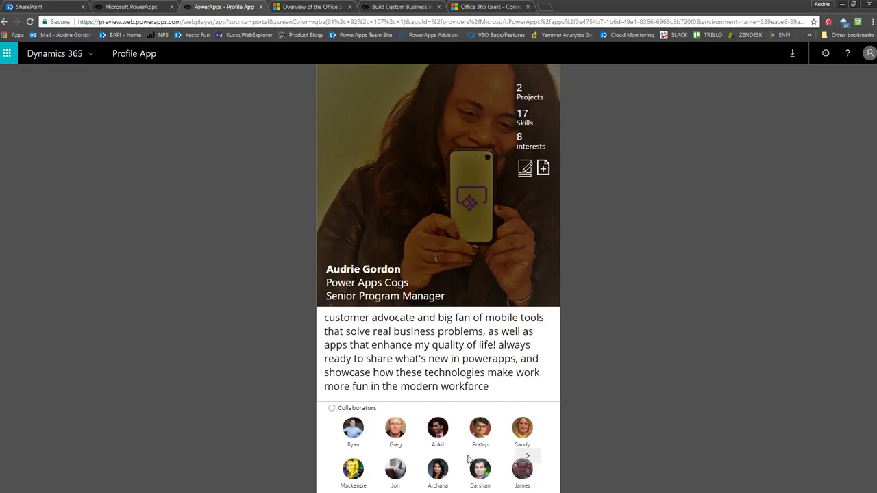
{"action": "left_click", "coordinate": [437, 432]}
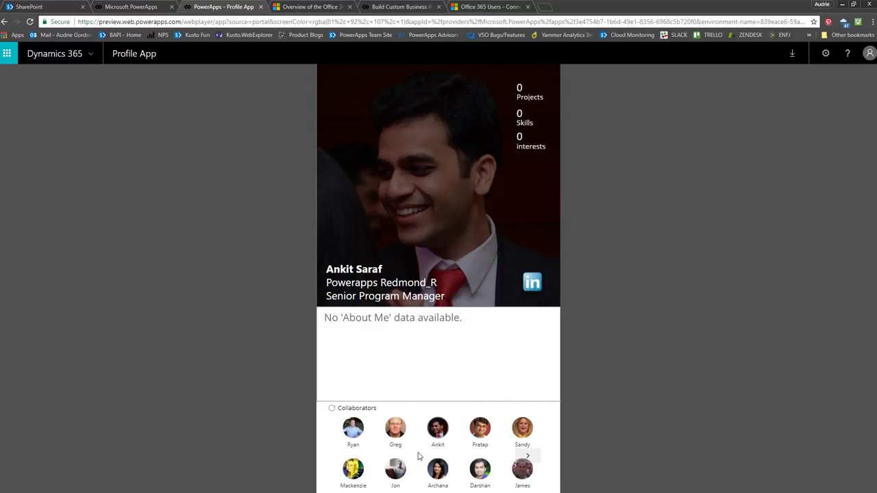
Step: Open the profile of the second collaborator in the second row and show its skills list, followed by its interests list
{"action": "left_click", "coordinate": [393, 472]}
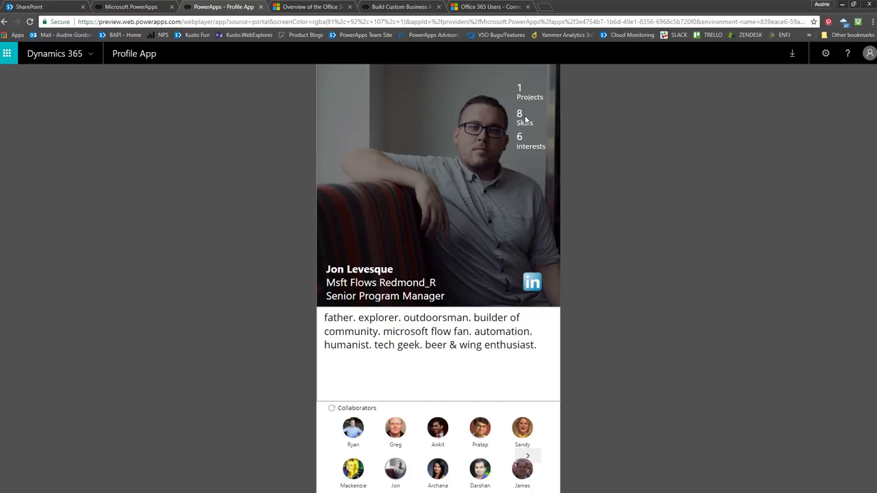
{"action": "left_click", "coordinate": [519, 114]}
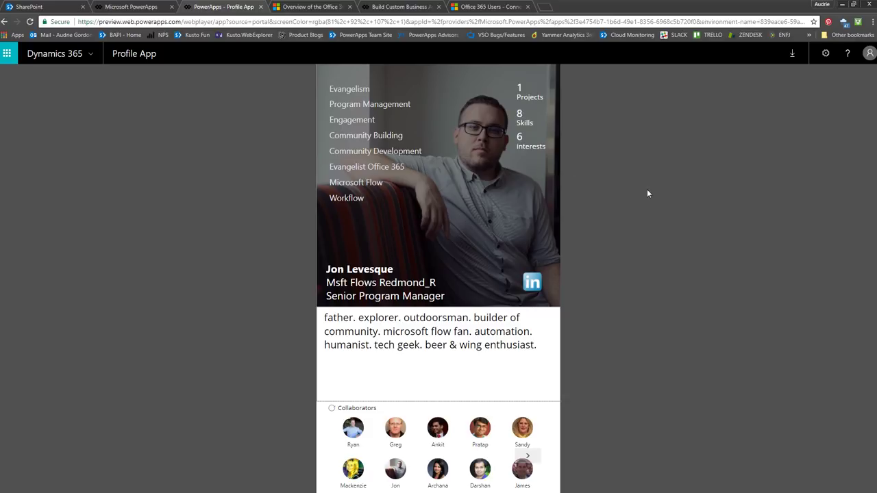
{"action": "left_click", "coordinate": [520, 137]}
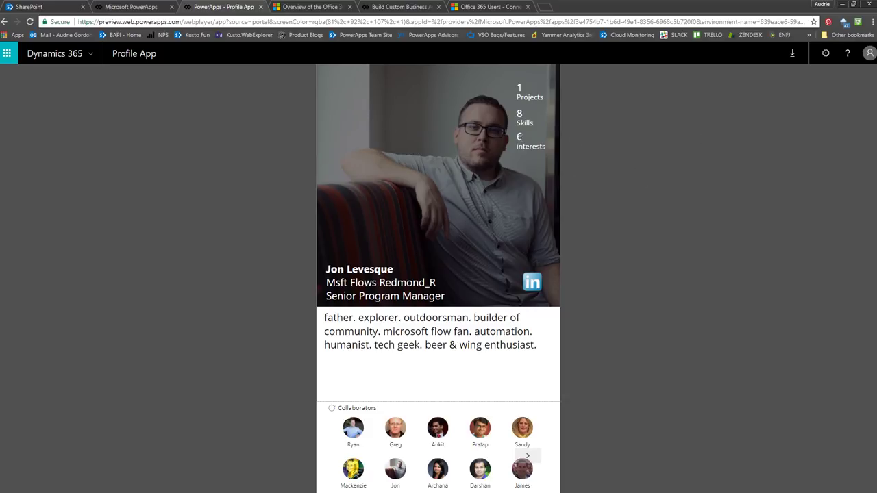
{"action": "left_click", "coordinate": [521, 138]}
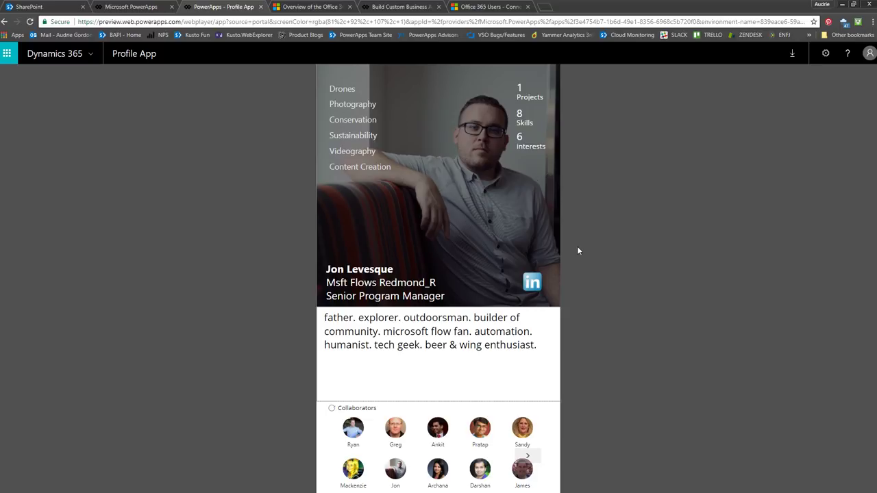
Step: Look up the displayed collaborator on LinkedIn and open the profile of the first search result
{"action": "left_click", "coordinate": [536, 286]}
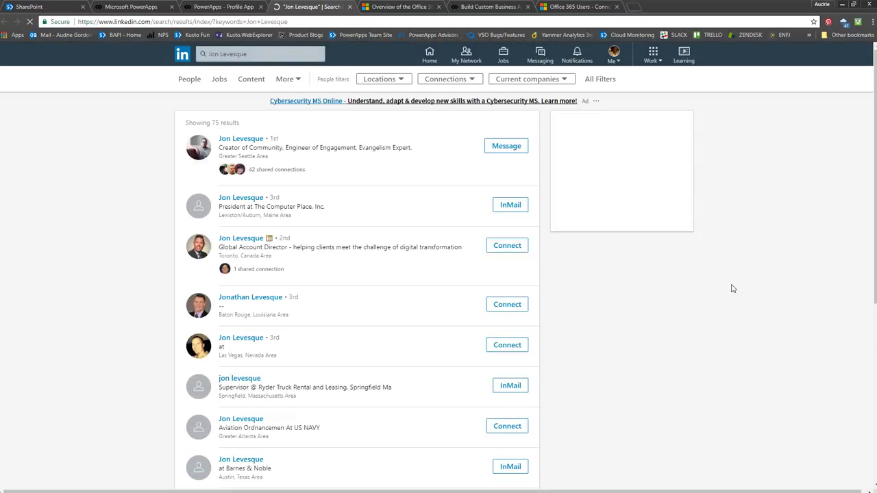
{"action": "left_click", "coordinate": [250, 140]}
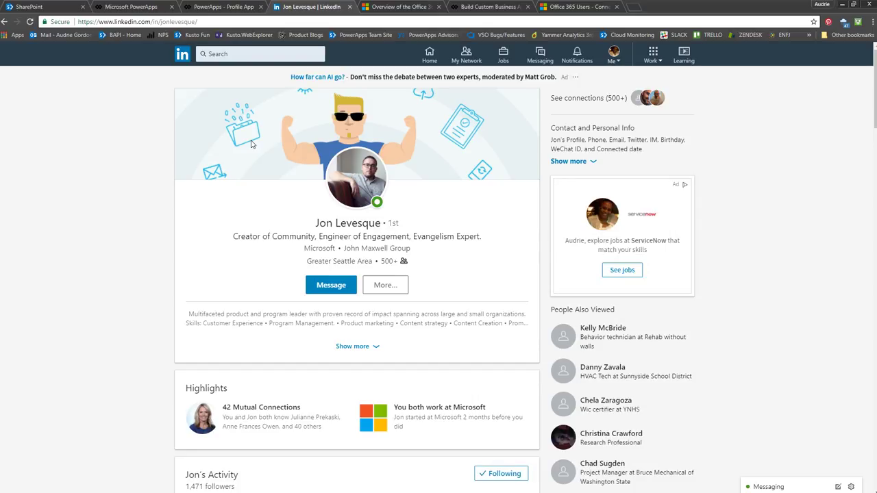
Step: Switch back to the running Profile App, reset it to the signed-in user's own profile and open that profile for editing
{"action": "left_click", "coordinate": [242, 8]}
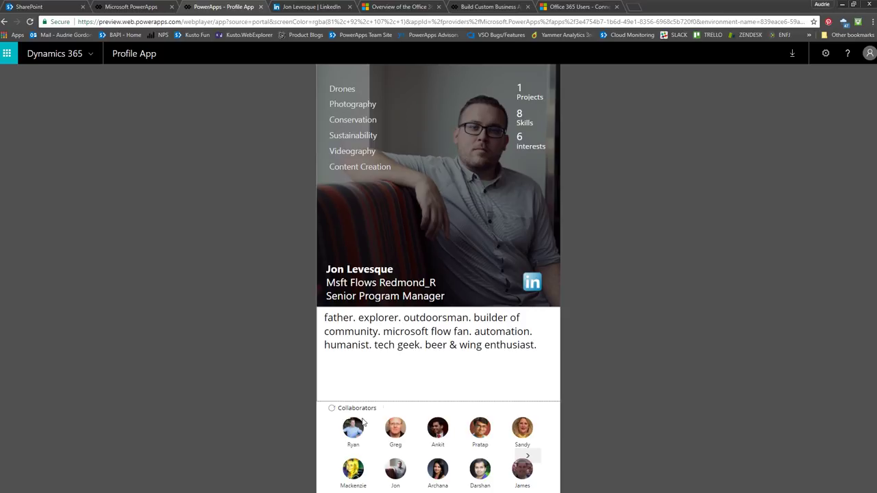
{"action": "left_click", "coordinate": [332, 409]}
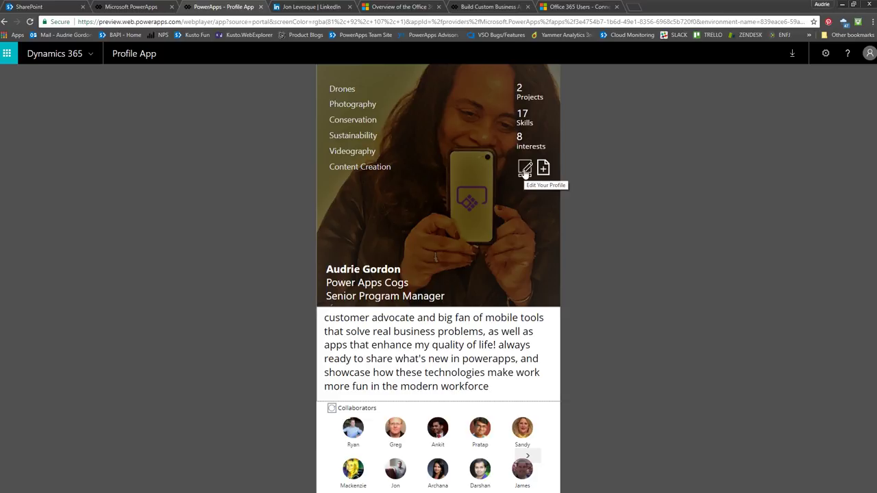
{"action": "left_click", "coordinate": [524, 170]}
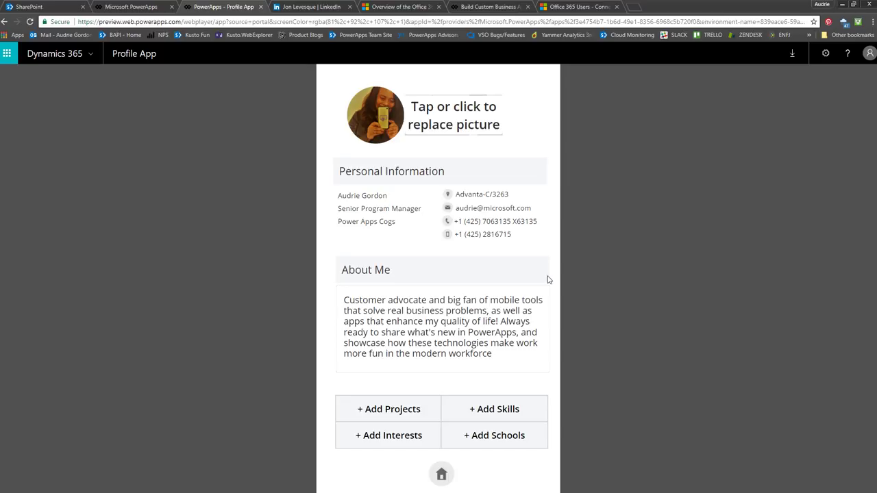
Step: Try adding a period to the end of the About Me text, remove it again and return to the profile screen
{"action": "left_click", "coordinate": [535, 352]}
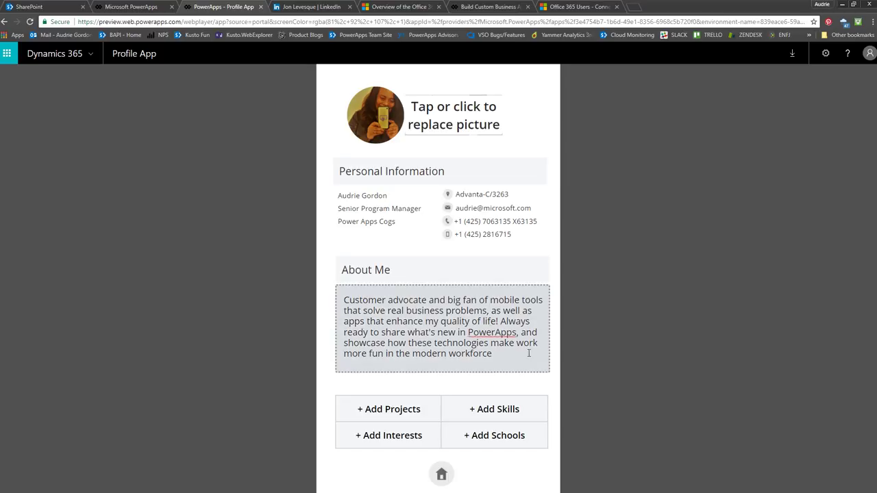
{"action": "type", "text": "."}
{"action": "left_click", "coordinate": [546, 385]}
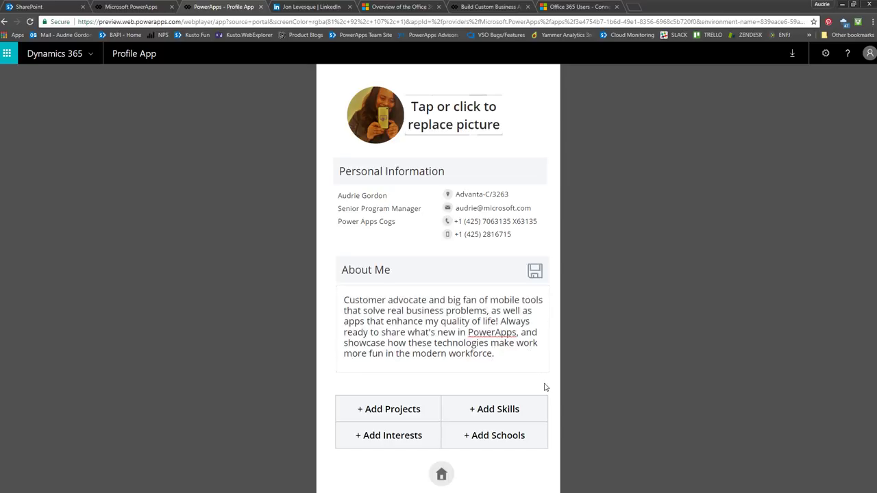
{"action": "left_click", "coordinate": [536, 272]}
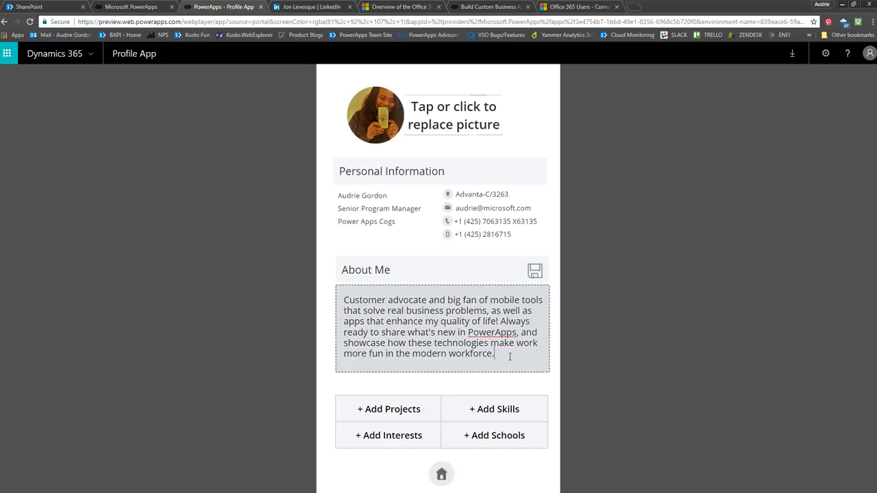
{"action": "key", "text": "BackSpace"}
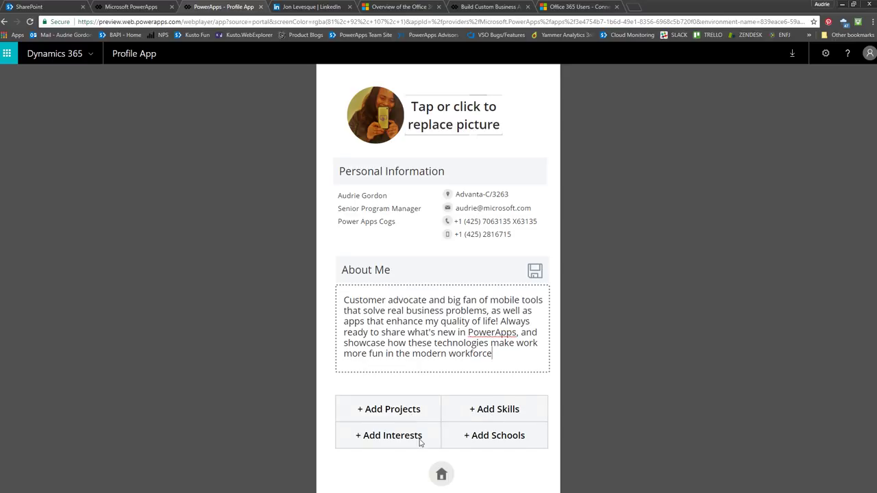
{"action": "left_click", "coordinate": [441, 474]}
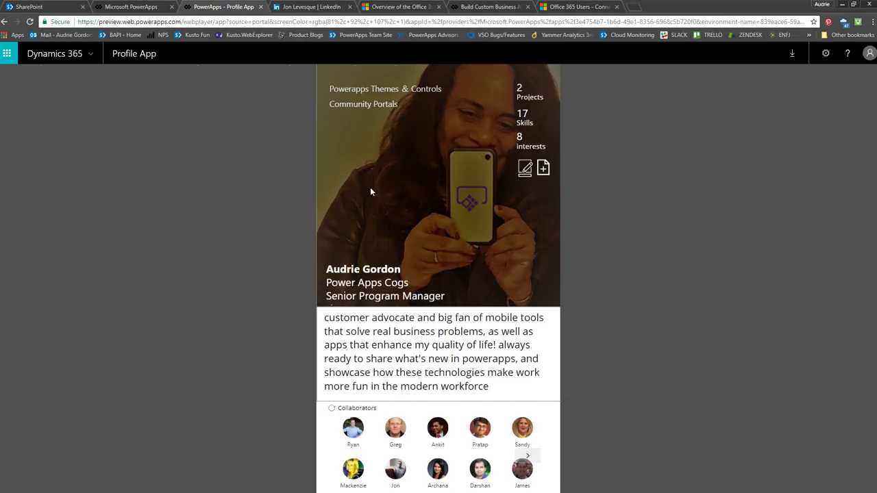
Step: Close the running Profile App and LinkedIn pages and open the Profile App for editing in PowerApps Studio, skipping the welcome message
{"action": "left_click", "coordinate": [260, 7]}
{"action": "left_click", "coordinate": [139, 8]}
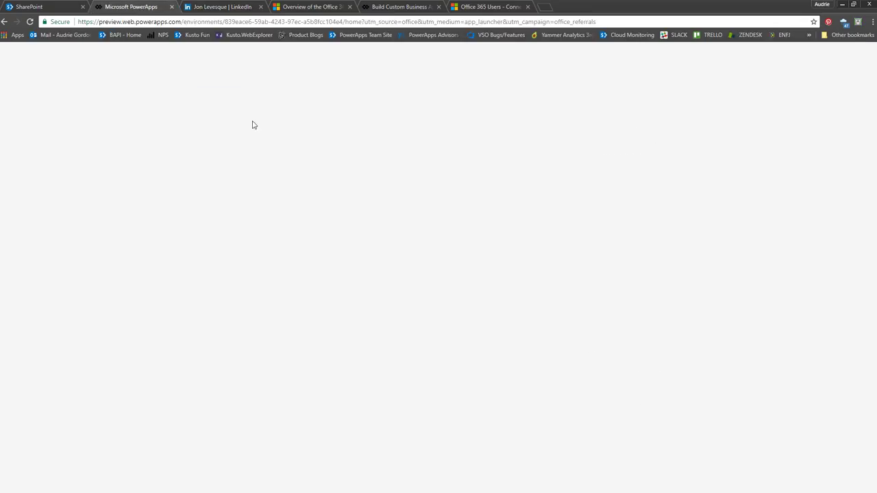
{"action": "left_click", "coordinate": [260, 7]}
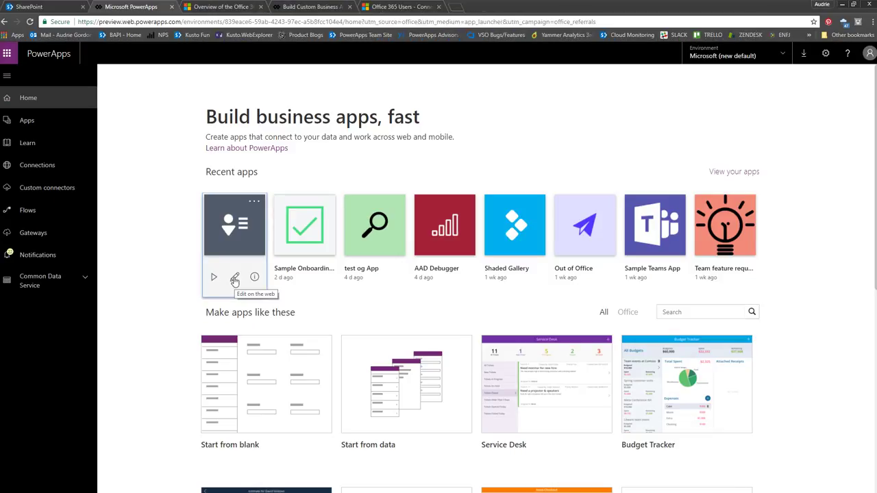
{"action": "left_click", "coordinate": [234, 278]}
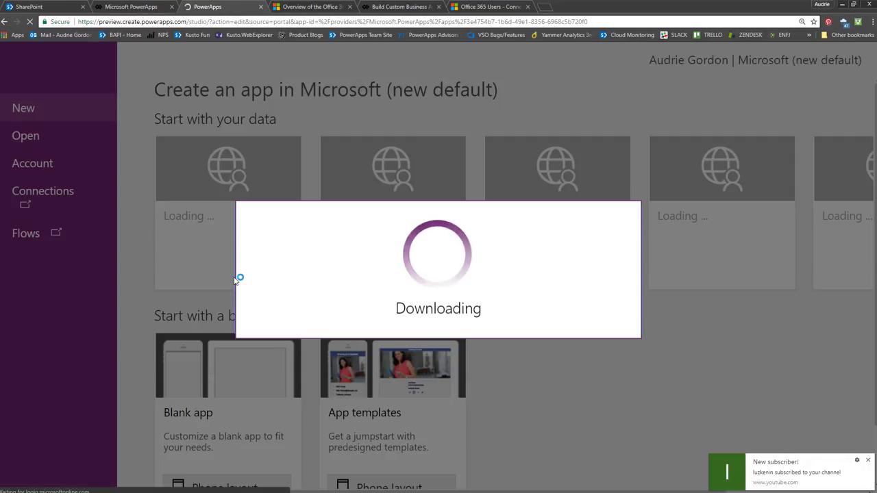
{"action": "left_click", "coordinate": [866, 460]}
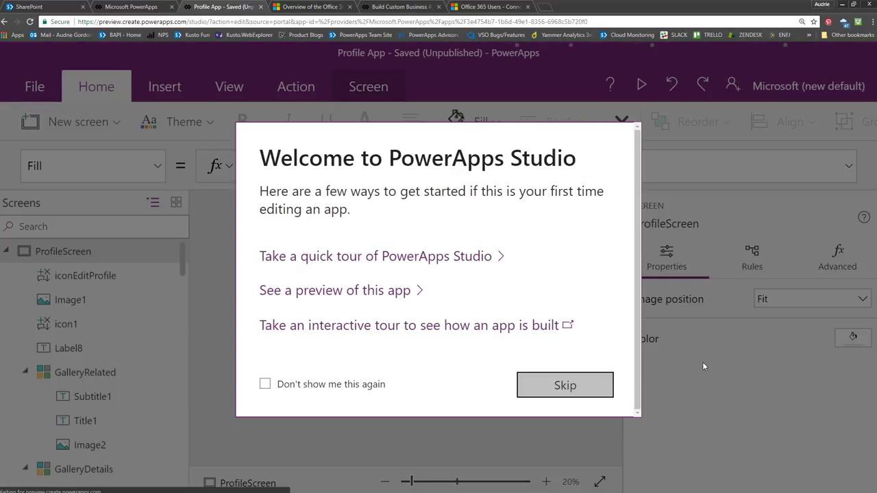
{"action": "left_click", "coordinate": [565, 385]}
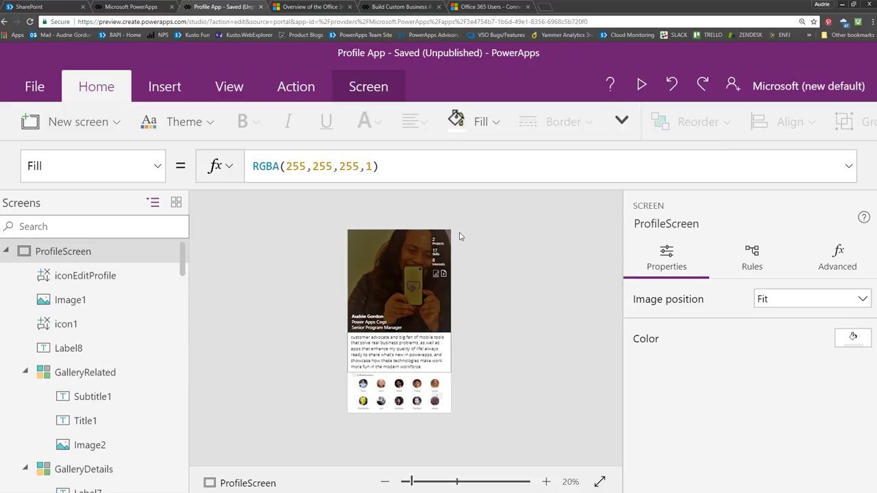
Step: Enlarge the canvas to 57% and go to the EditProfileInfo screen through the app preview, returning to the editor
{"action": "left_click", "coordinate": [442, 482]}
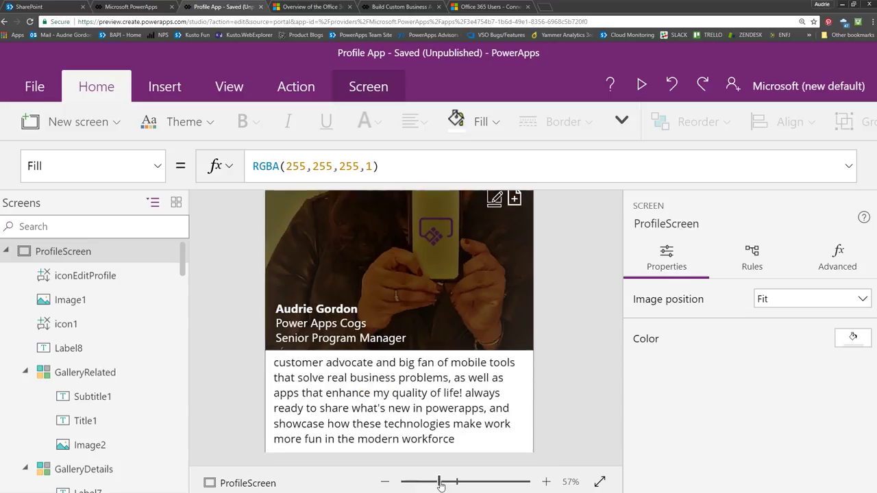
{"action": "scroll", "coordinate": [546, 417], "scroll_direction": "up", "scroll_amount": 3}
{"action": "scroll", "coordinate": [572, 414], "scroll_direction": "down", "scroll_amount": 5}
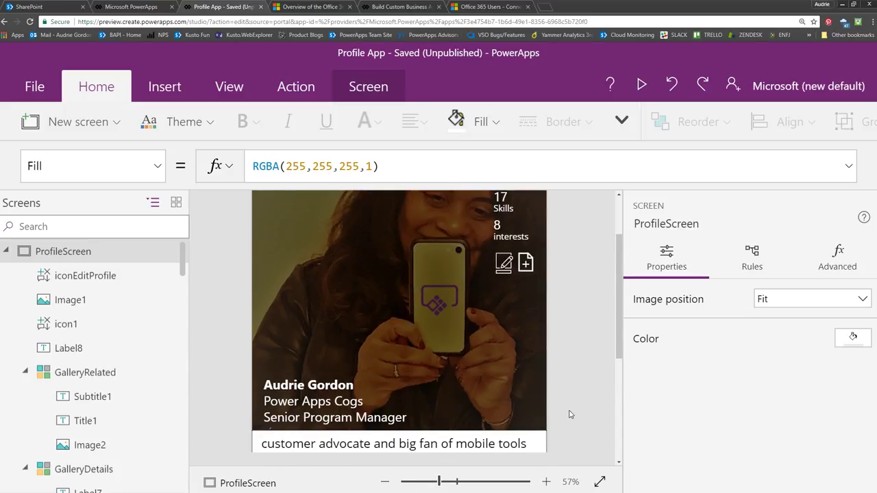
{"action": "scroll", "coordinate": [571, 412], "scroll_direction": "down", "scroll_amount": 2}
{"action": "scroll", "coordinate": [574, 411], "scroll_direction": "up", "scroll_amount": 5}
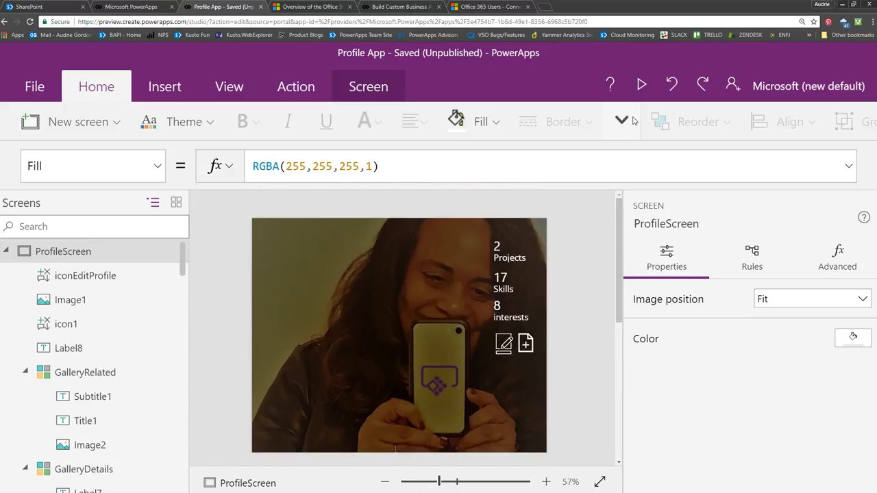
{"action": "left_click", "coordinate": [642, 92]}
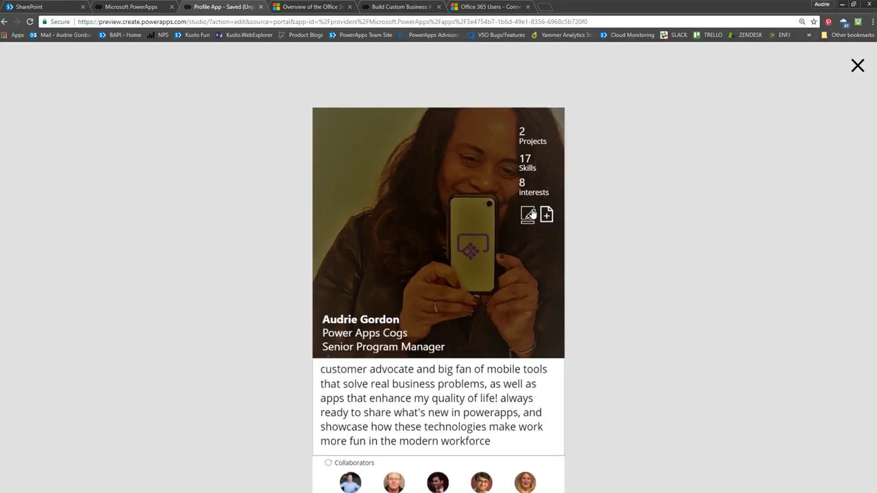
{"action": "left_click", "coordinate": [546, 214]}
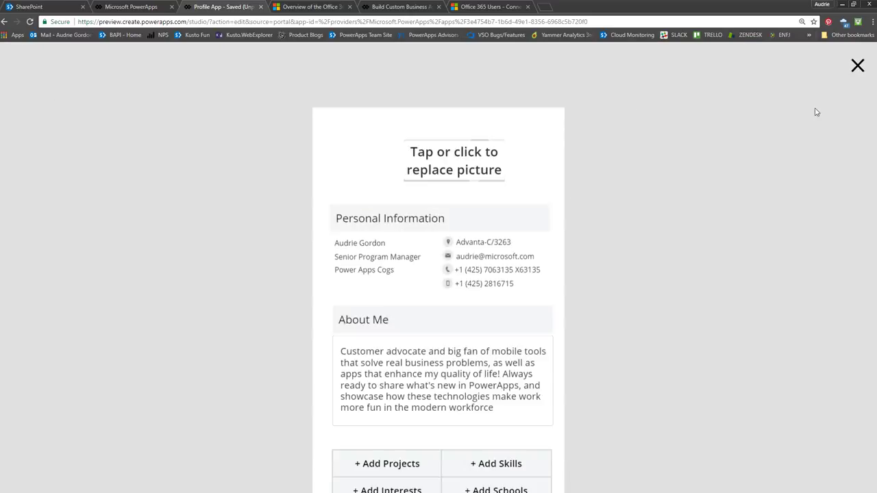
{"action": "left_click", "coordinate": [857, 66]}
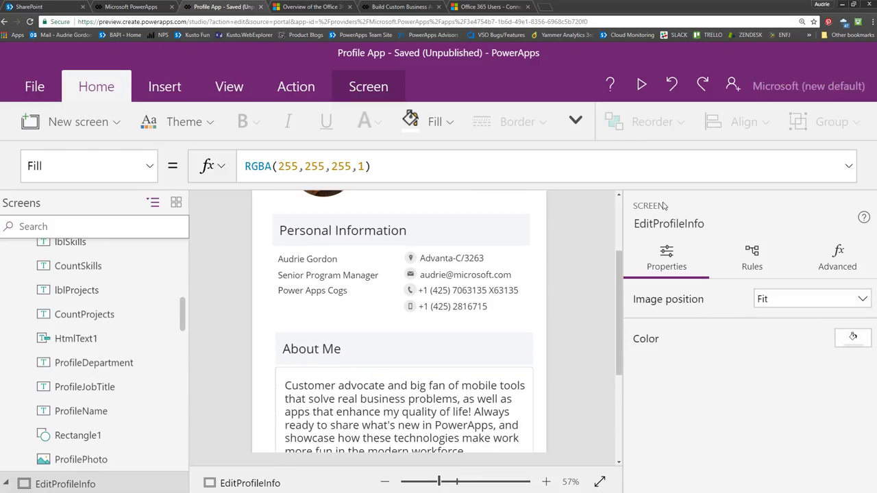
Step: Examine the Image formula of the UserPhoto picture on EditProfileInfo, highlighting its Office365Users.UserPhoto(User().Email) part
{"action": "scroll", "coordinate": [560, 306], "scroll_direction": "up", "scroll_amount": 3}
{"action": "scroll", "coordinate": [562, 308], "scroll_direction": "down", "scroll_amount": 5}
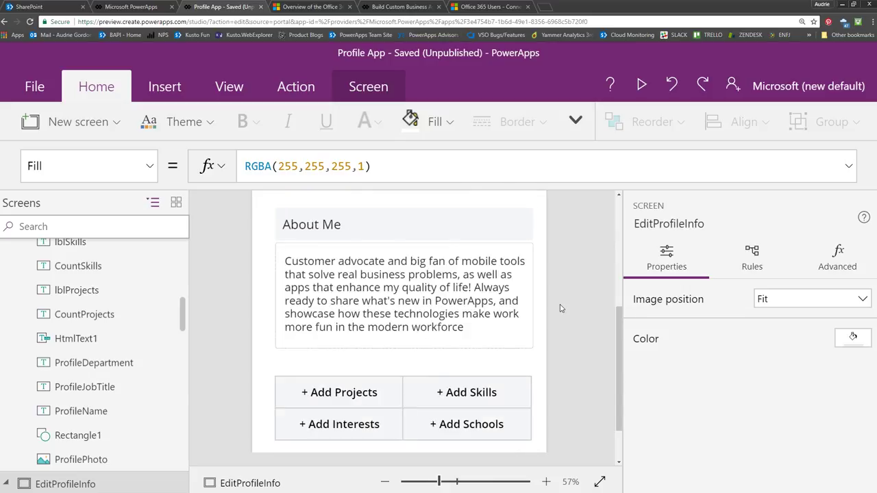
{"action": "scroll", "coordinate": [564, 308], "scroll_direction": "up", "scroll_amount": 5}
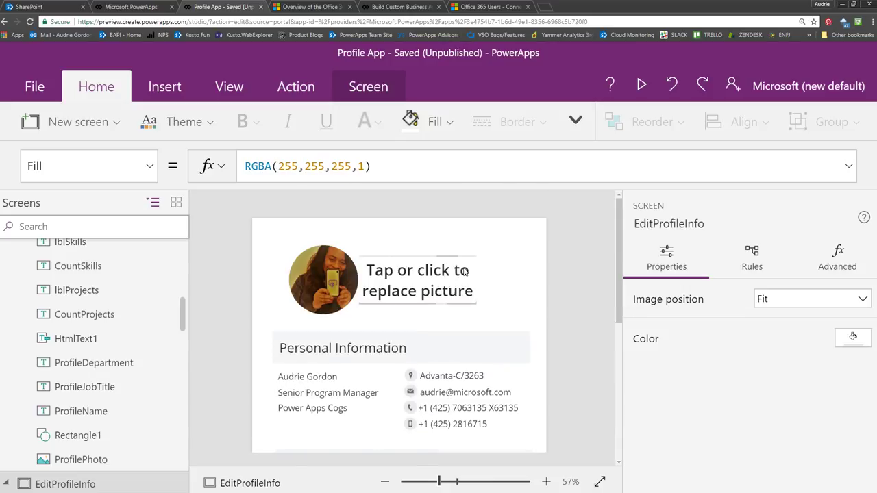
{"action": "left_click", "coordinate": [328, 299]}
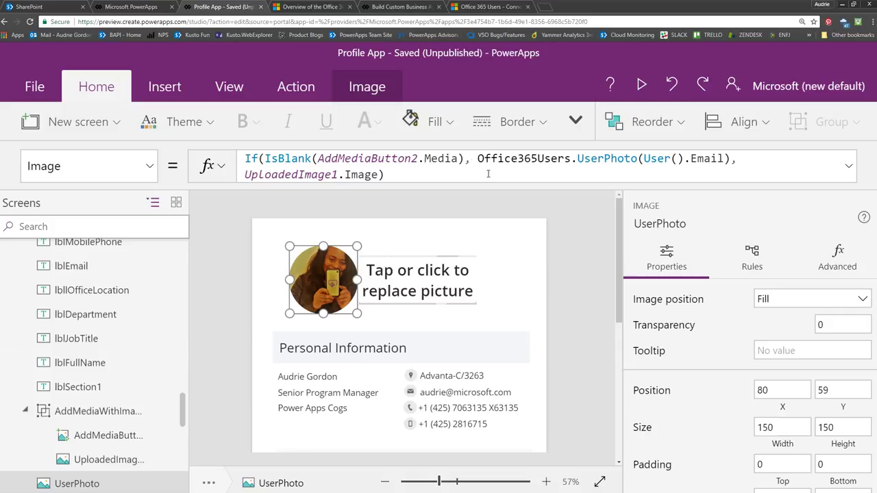
{"action": "left_click_drag", "start_coordinate": [478, 158], "coordinate": [730, 158]}
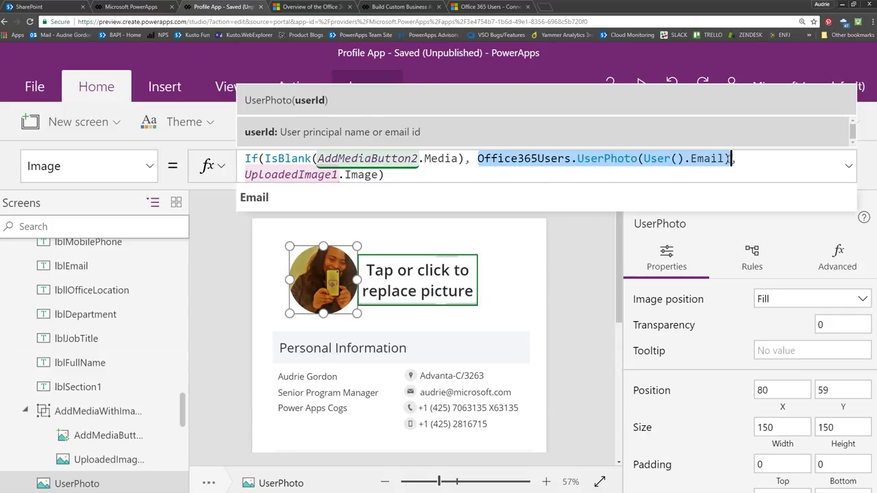
{"action": "left_click", "coordinate": [555, 174]}
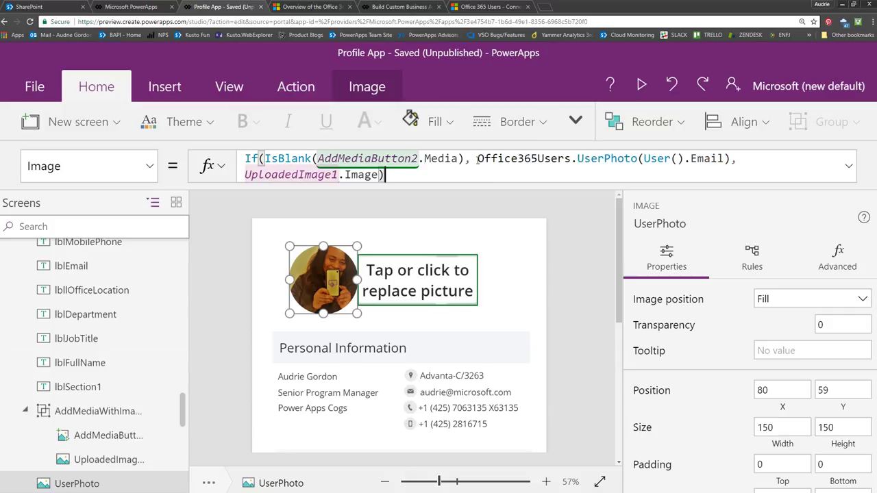
Step: Copy the UserPhoto picture's whole Image formula and shorten the formula to Office365Users.UserPhoto(User().Email)
{"action": "key", "text": "ctrl+a"}
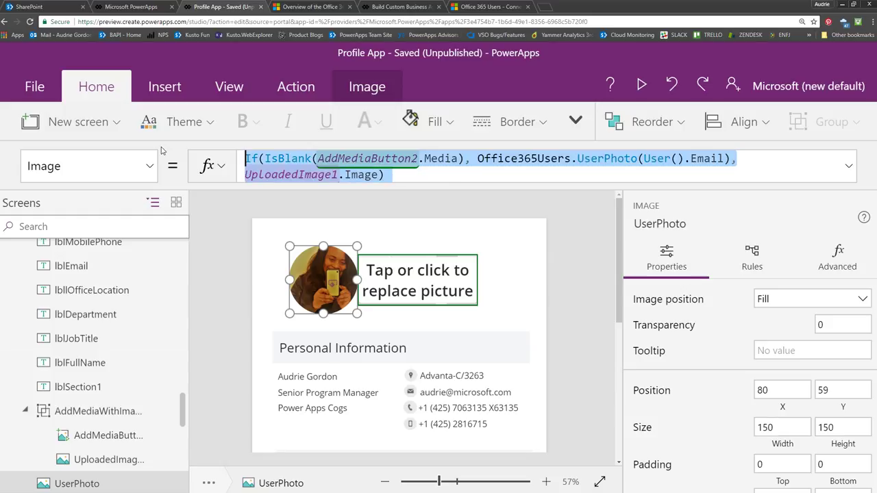
{"action": "key", "text": "ctrl+x"}
{"action": "key", "text": "ctrl+v"}
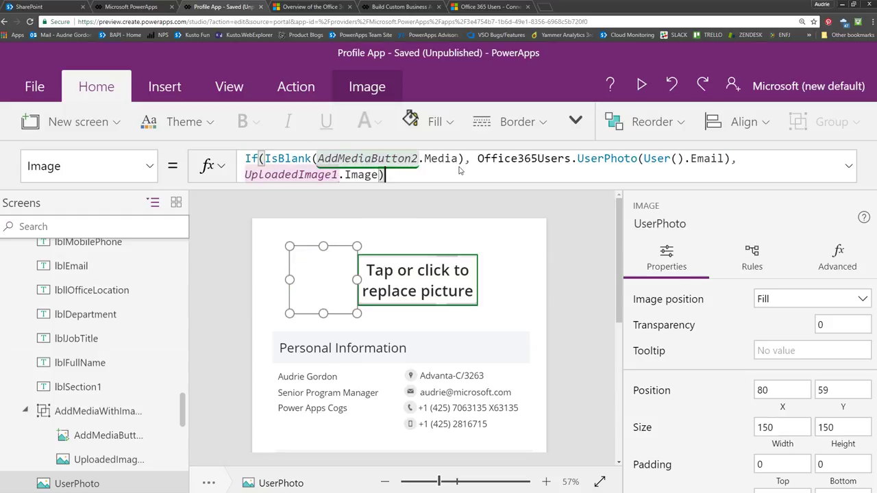
{"action": "left_click_drag", "start_coordinate": [478, 158], "coordinate": [124, 159]}
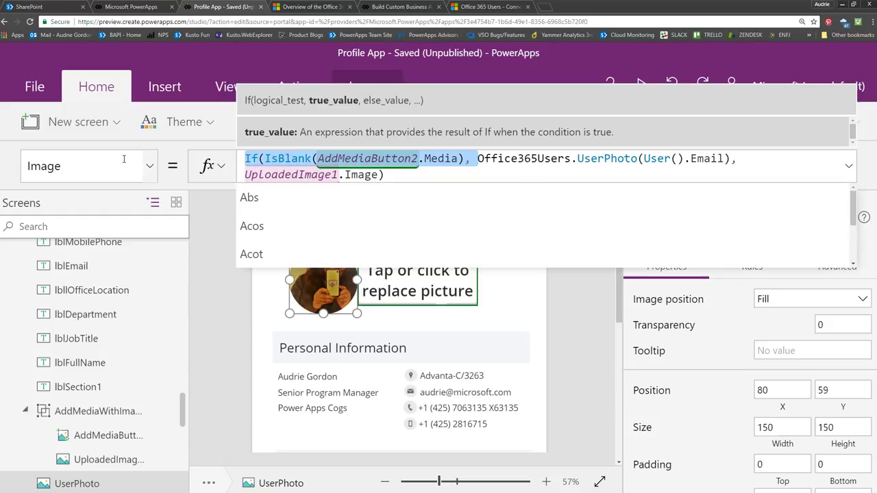
{"action": "key", "text": "BackSpace"}
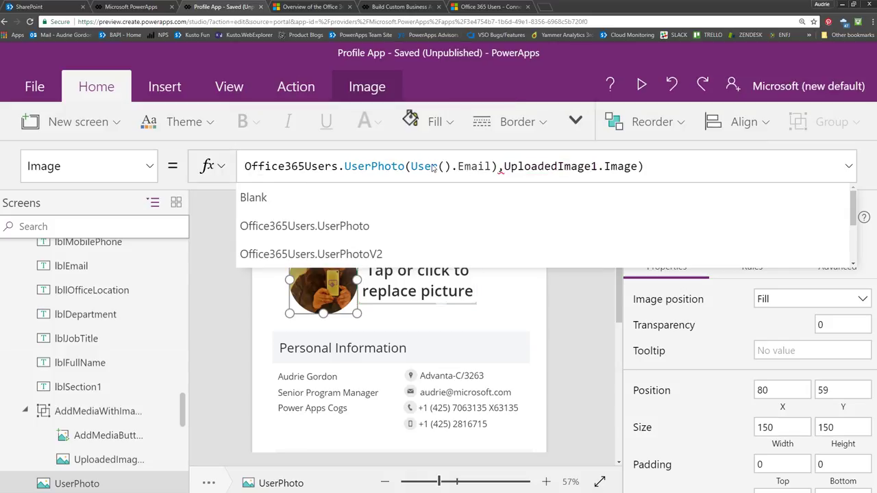
{"action": "left_click", "coordinate": [498, 167]}
{"action": "left_click_drag", "start_coordinate": [498, 166], "coordinate": [767, 167]}
{"action": "key", "text": "BackSpace"}
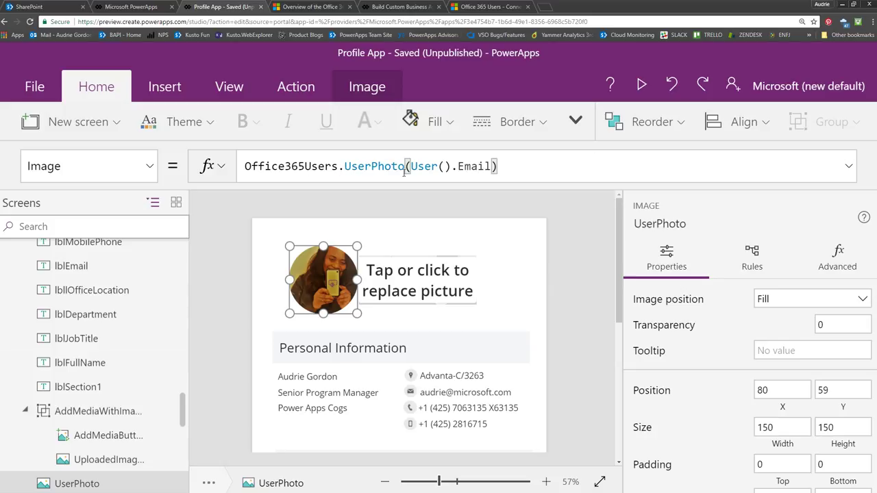
Step: Highlight the User().Email argument, and replace UserPhoto's shortened Image formula with the copied full If(IsBlank(AddMediaButton2.Media), …) formula
{"action": "left_click_drag", "start_coordinate": [409, 166], "coordinate": [487, 167]}
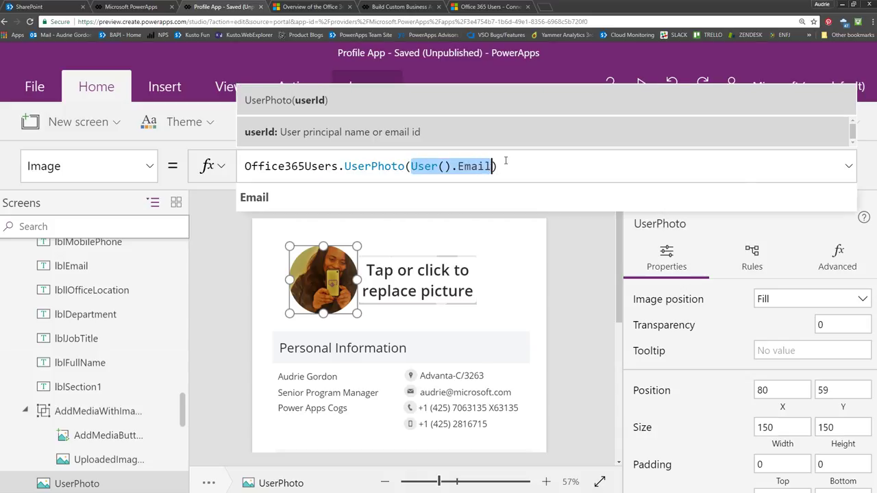
{"action": "left_click", "coordinate": [506, 162]}
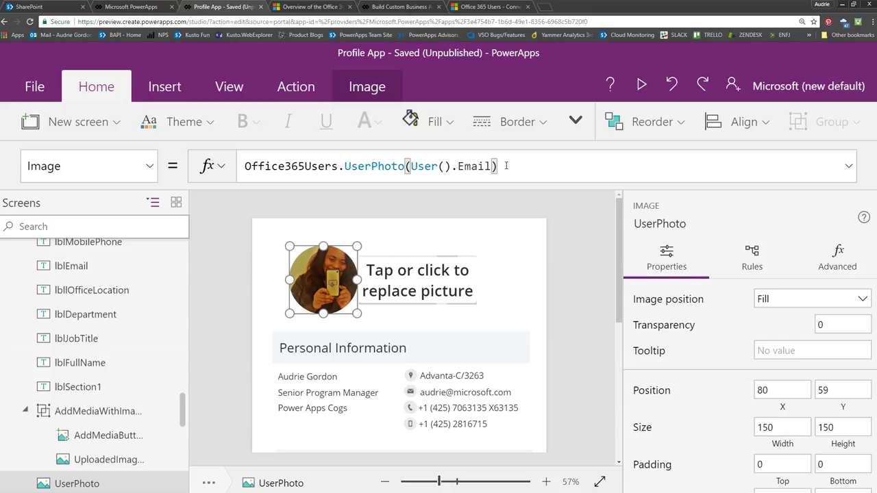
{"action": "left_click_drag", "start_coordinate": [514, 170], "coordinate": [221, 169]}
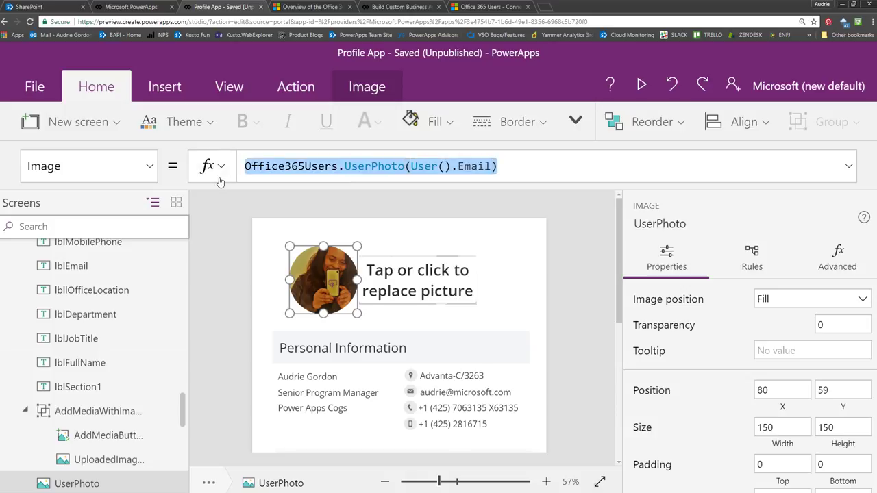
{"action": "key", "text": "ctrl+v"}
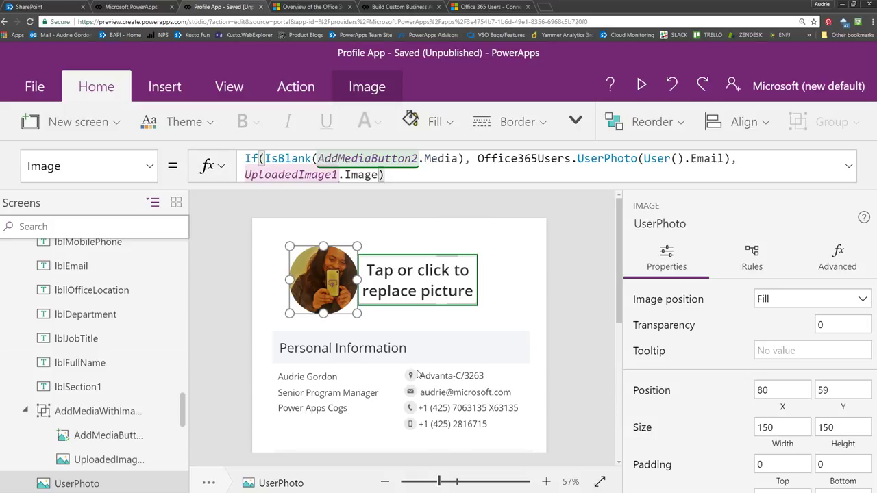
Step: Select the AddMediaWithImage1 group on EditProfileInfo, and add a new blank screen to the app
{"action": "scroll", "coordinate": [83, 430], "scroll_direction": "down", "scroll_amount": 2}
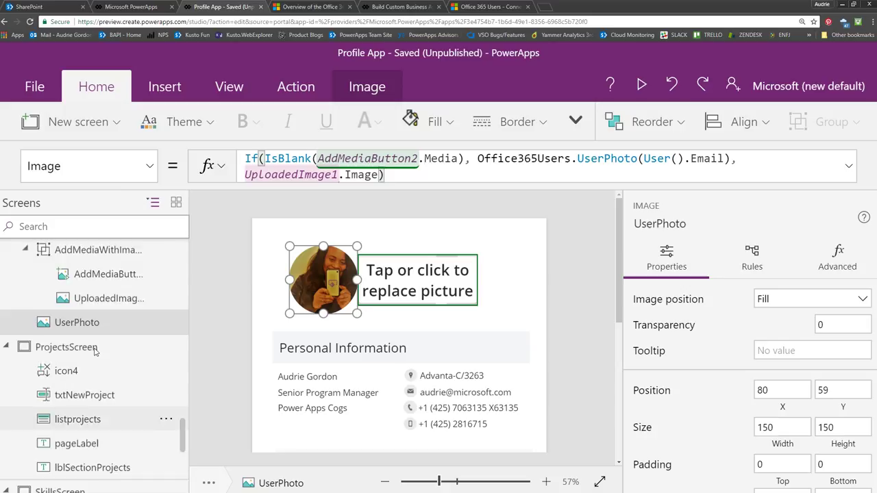
{"action": "left_click", "coordinate": [96, 251]}
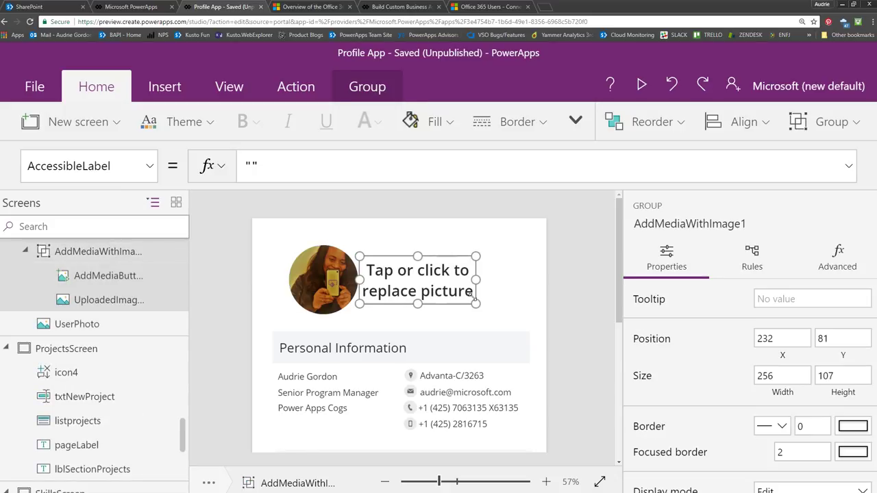
{"action": "left_click", "coordinate": [115, 128]}
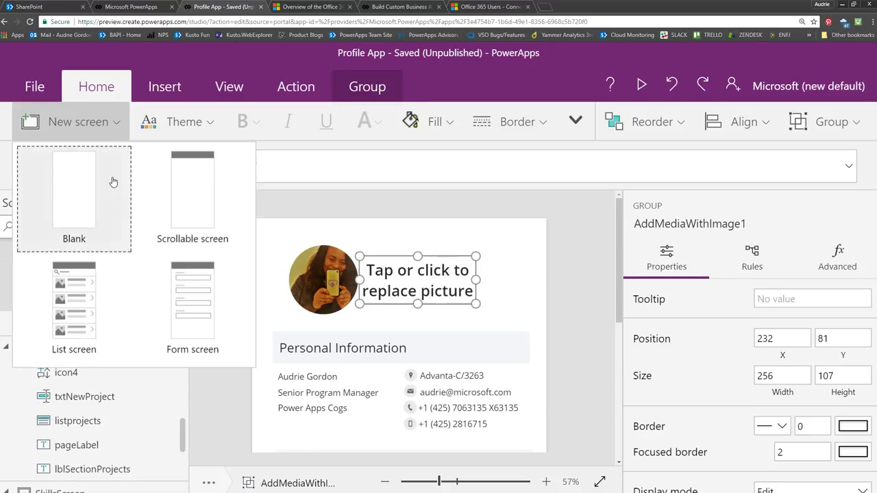
{"action": "left_click", "coordinate": [94, 225]}
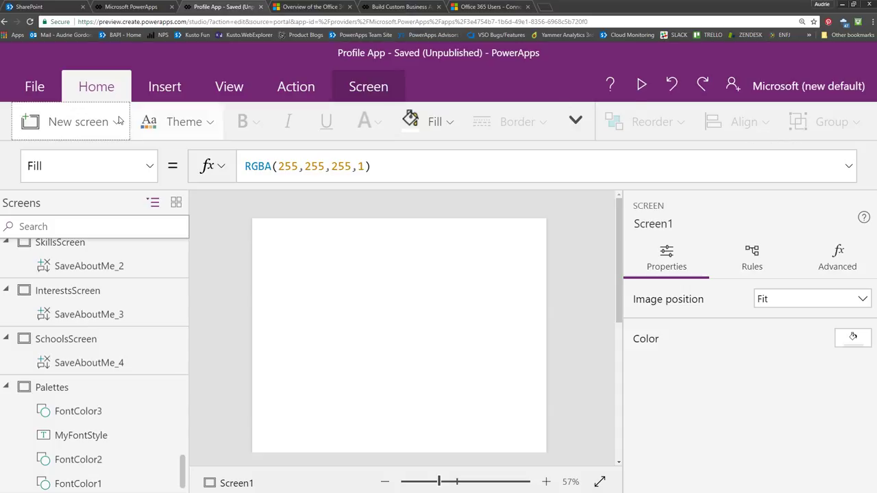
Step: Open the Learn more documentation for the Add picture media control and read its properties, related functions and example
{"action": "left_click", "coordinate": [164, 87]}
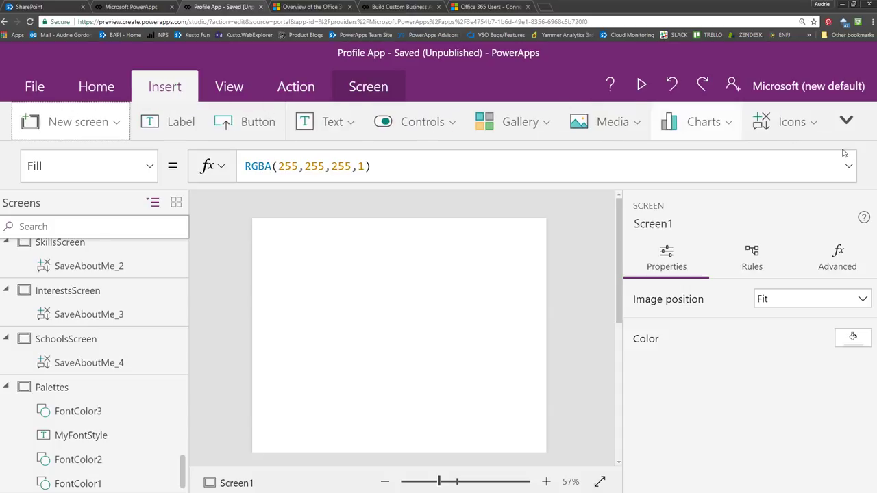
{"action": "left_click", "coordinate": [637, 127]}
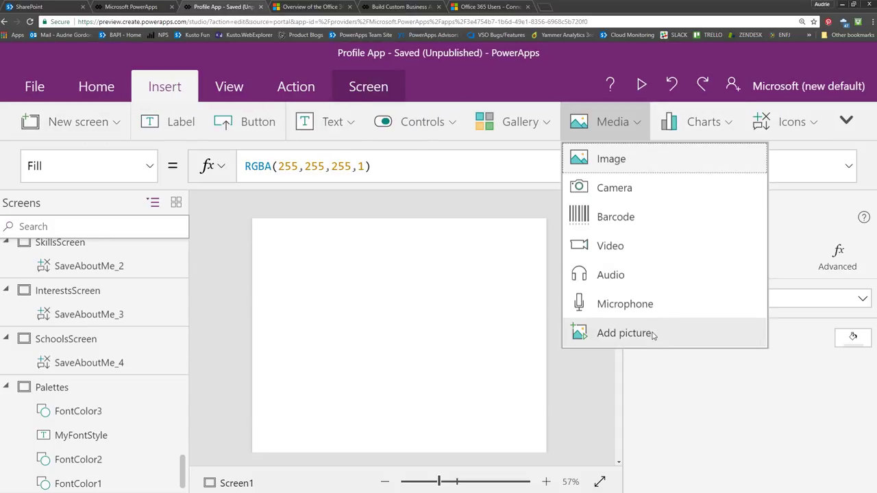
{"action": "mouse_move", "coordinate": [652, 335]}
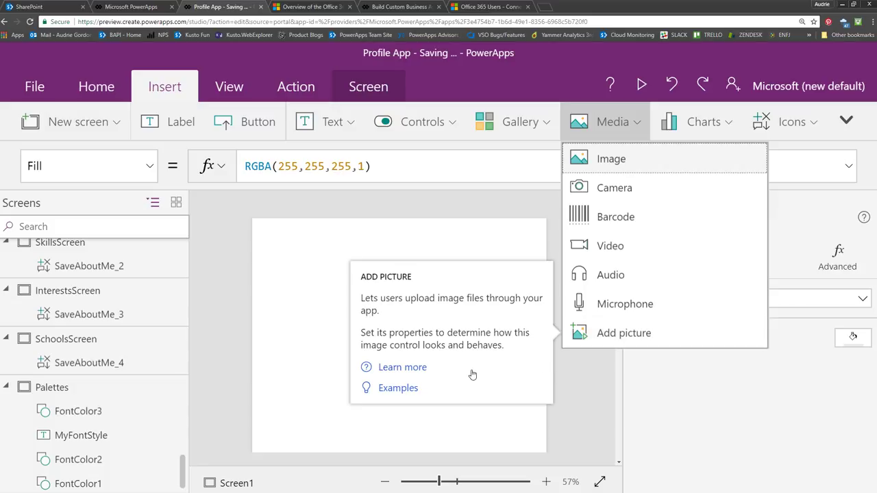
{"action": "left_click", "coordinate": [413, 370]}
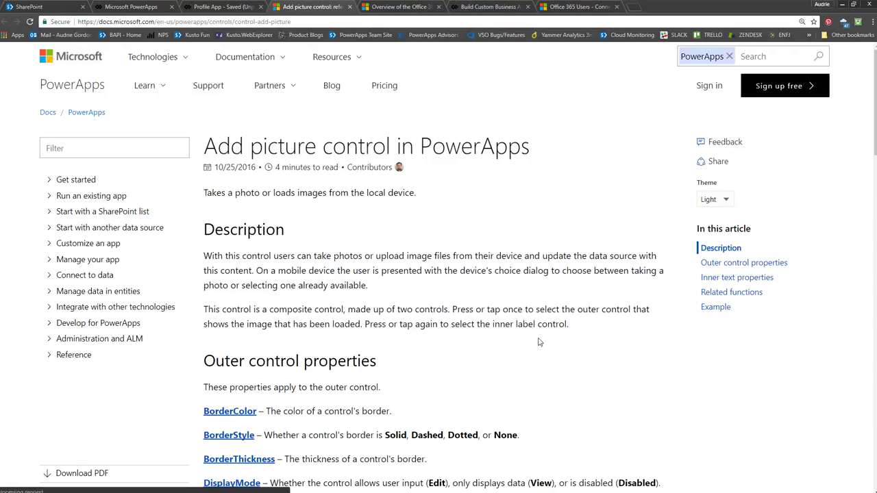
{"action": "scroll", "coordinate": [533, 356], "scroll_direction": "down", "scroll_amount": 3}
{"action": "scroll", "coordinate": [537, 343], "scroll_direction": "down", "scroll_amount": 4}
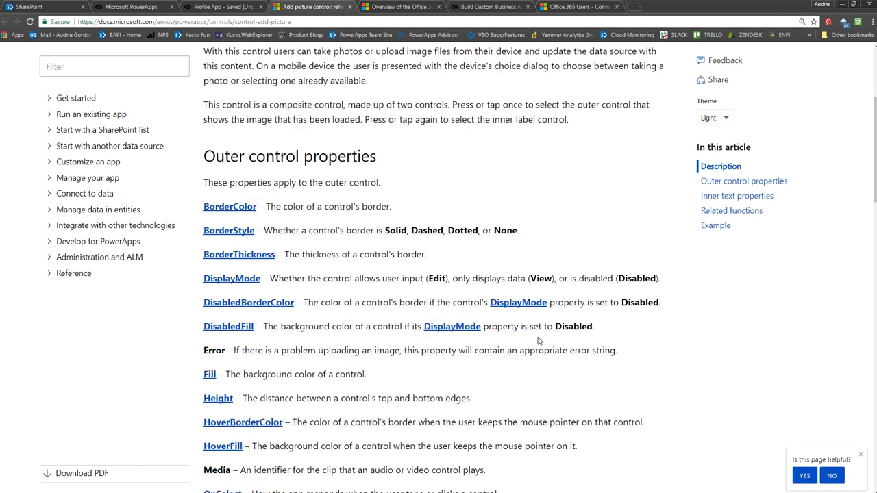
{"action": "scroll", "coordinate": [538, 345], "scroll_direction": "down", "scroll_amount": 3}
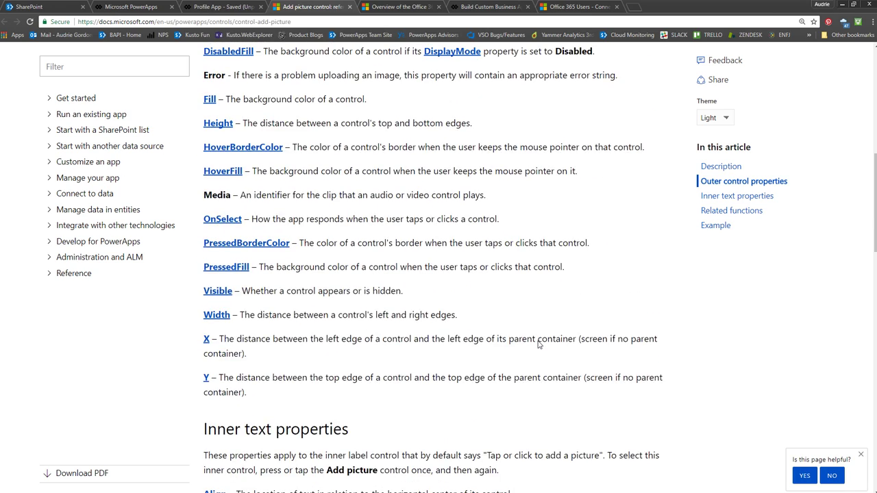
{"action": "scroll", "coordinate": [538, 344], "scroll_direction": "down", "scroll_amount": 7}
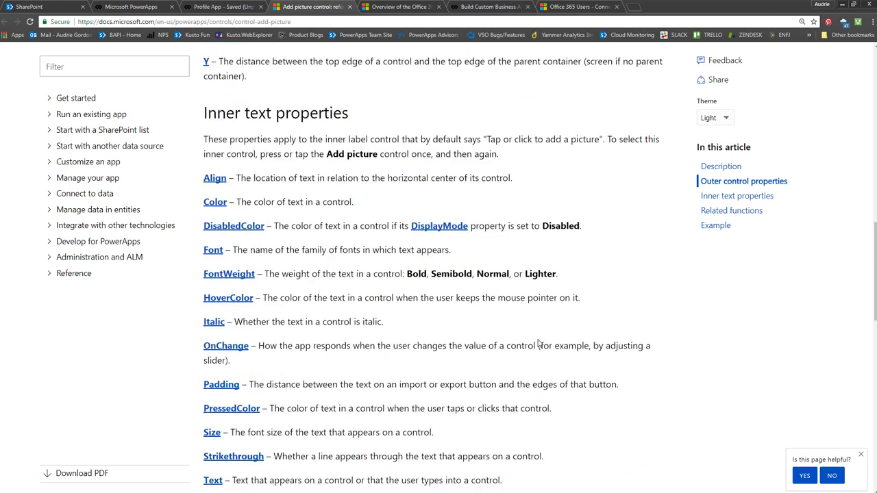
{"action": "scroll", "coordinate": [552, 337], "scroll_direction": "down", "scroll_amount": 3}
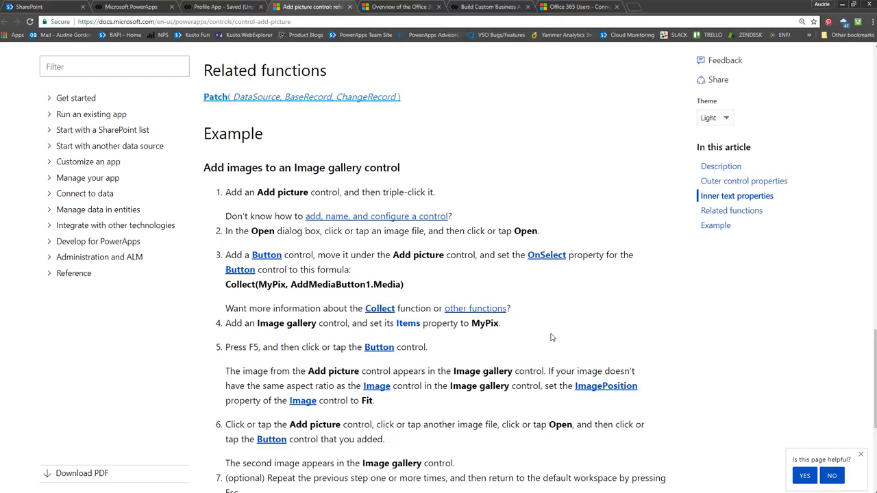
{"action": "scroll", "coordinate": [551, 333], "scroll_direction": "up", "scroll_amount": 1}
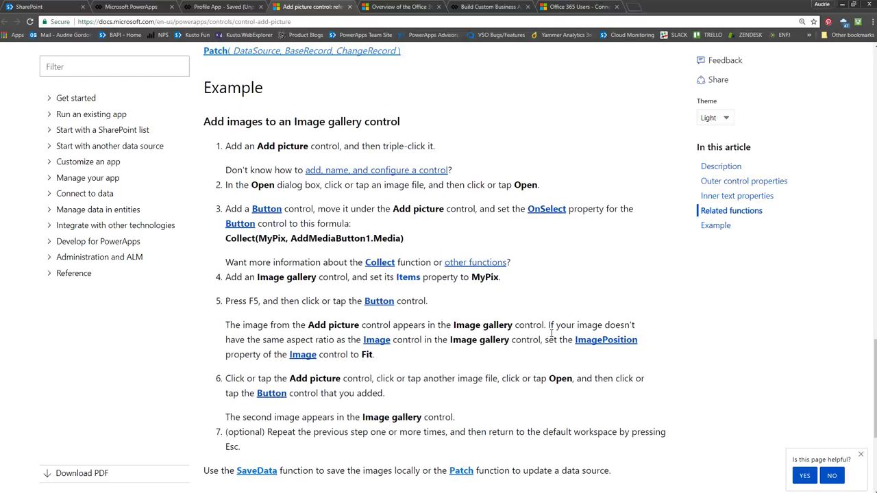
Step: Return to the Profile App in PowerApps Studio and insert an Add picture control on Screen1
{"action": "left_click", "coordinate": [239, 6]}
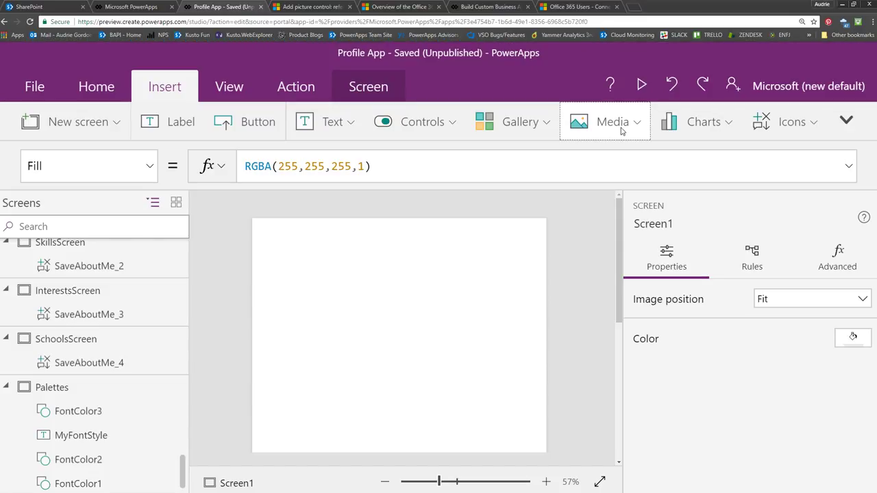
{"action": "left_click", "coordinate": [634, 131]}
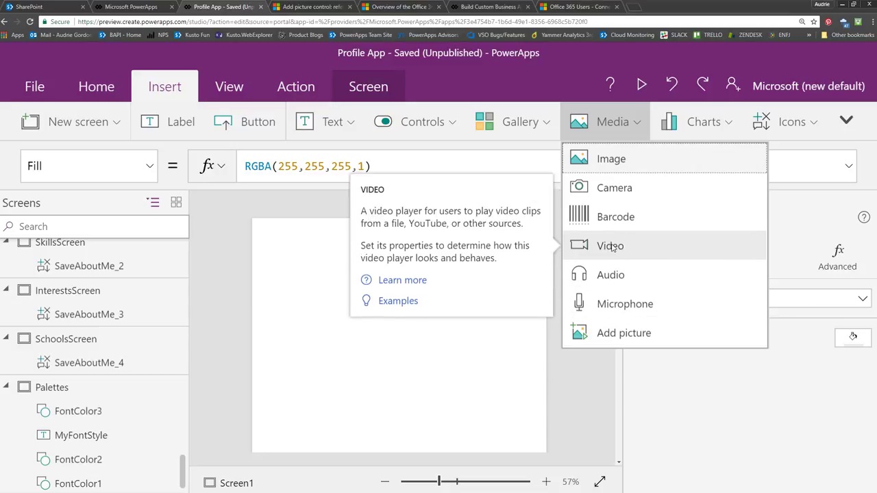
{"action": "left_click", "coordinate": [622, 335]}
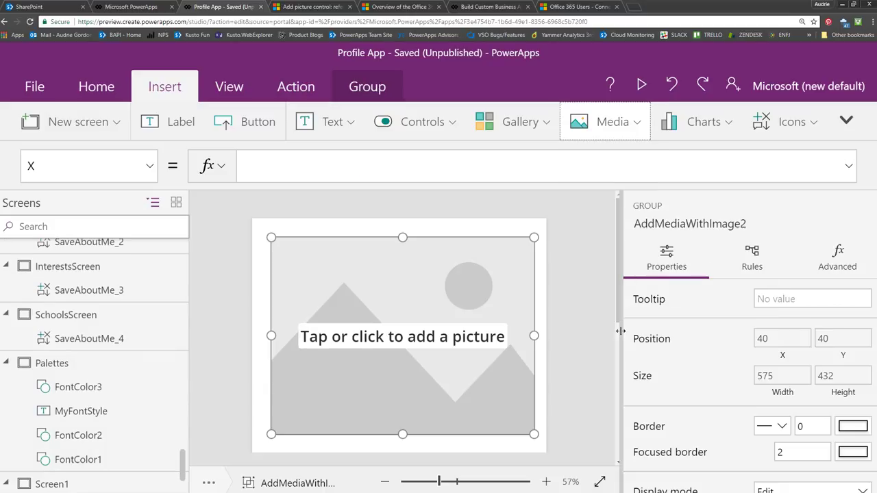
Step: Select the AddMediaButton inside the new picture group and view its OnSelect property
{"action": "scroll", "coordinate": [124, 431], "scroll_direction": "down", "scroll_amount": 1}
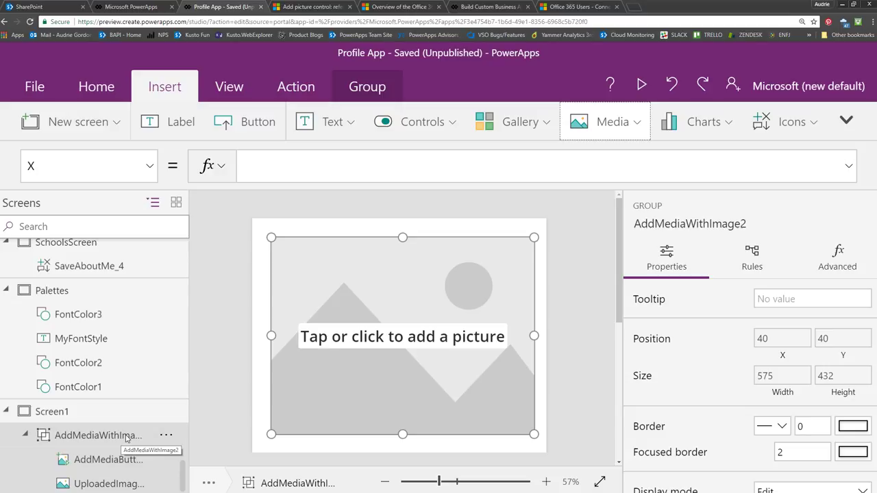
{"action": "left_click", "coordinate": [96, 462]}
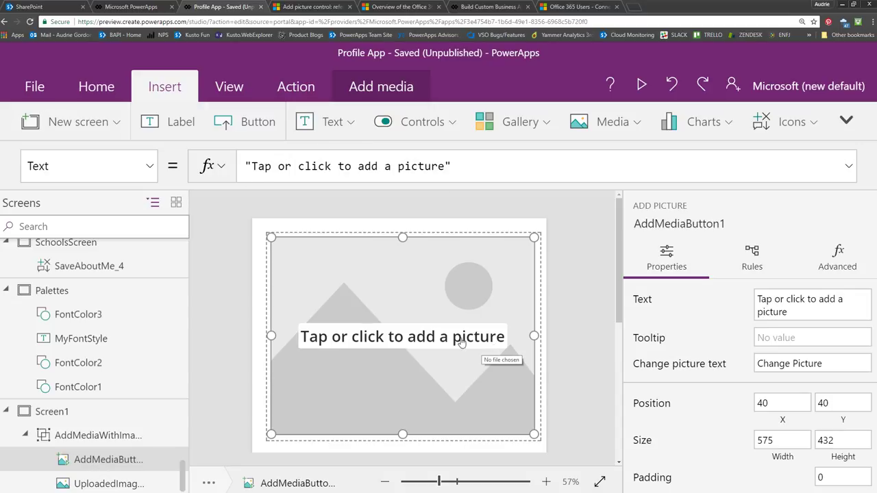
{"action": "left_click", "coordinate": [148, 166]}
{"action": "scroll", "coordinate": [145, 246], "scroll_direction": "down", "scroll_amount": 5}
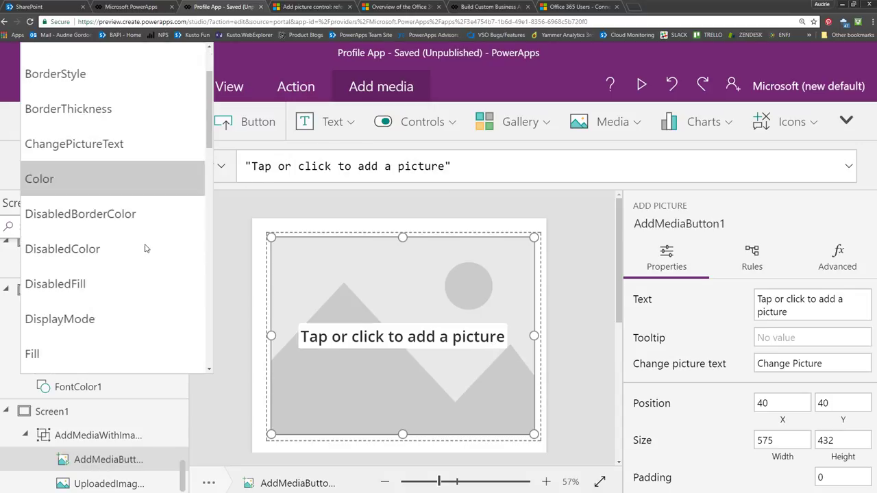
{"action": "scroll", "coordinate": [149, 247], "scroll_direction": "down", "scroll_amount": 4}
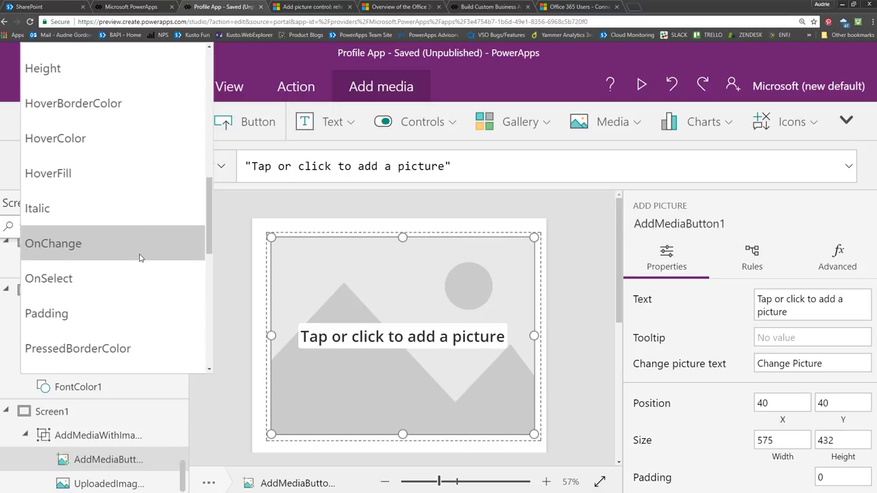
{"action": "left_click", "coordinate": [144, 278]}
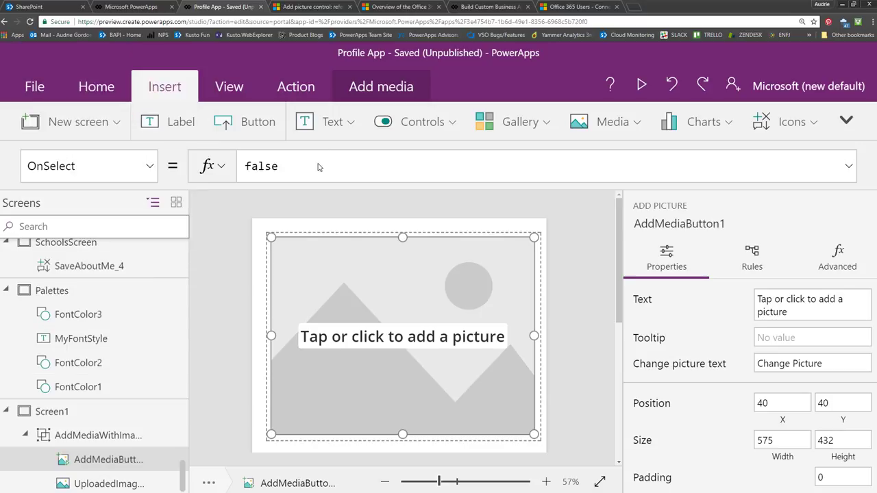
Step: Go to the add-picture button's Text property and set it to "Ajouter une photo."
{"action": "left_click", "coordinate": [148, 169]}
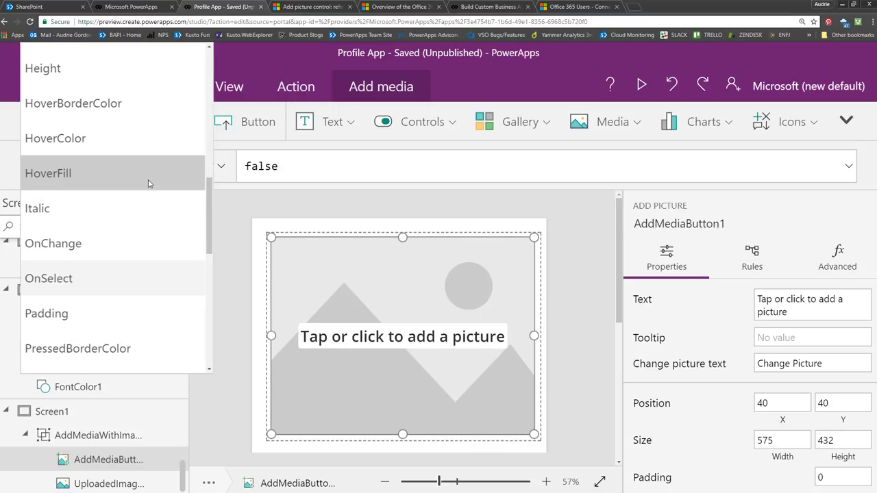
{"action": "scroll", "coordinate": [136, 248], "scroll_direction": "up", "scroll_amount": 3}
{"action": "scroll", "coordinate": [144, 243], "scroll_direction": "down", "scroll_amount": 3}
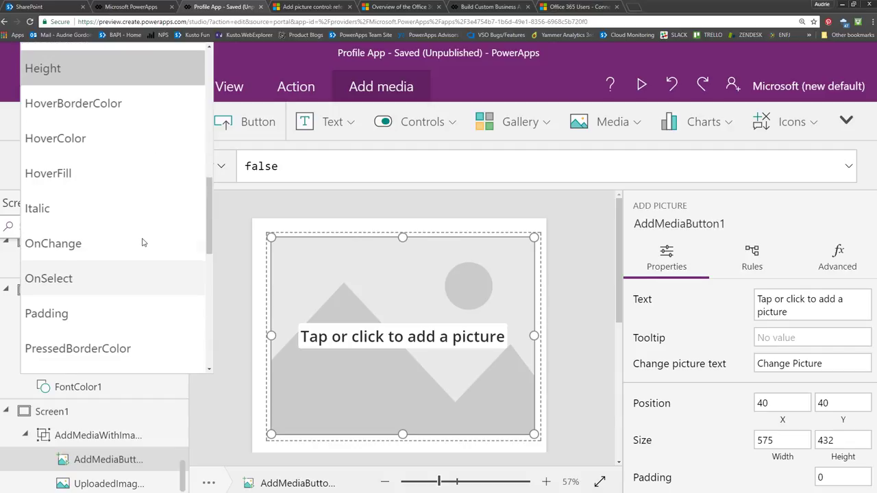
{"action": "scroll", "coordinate": [143, 243], "scroll_direction": "down", "scroll_amount": 2}
{"action": "scroll", "coordinate": [141, 241], "scroll_direction": "up", "scroll_amount": 2}
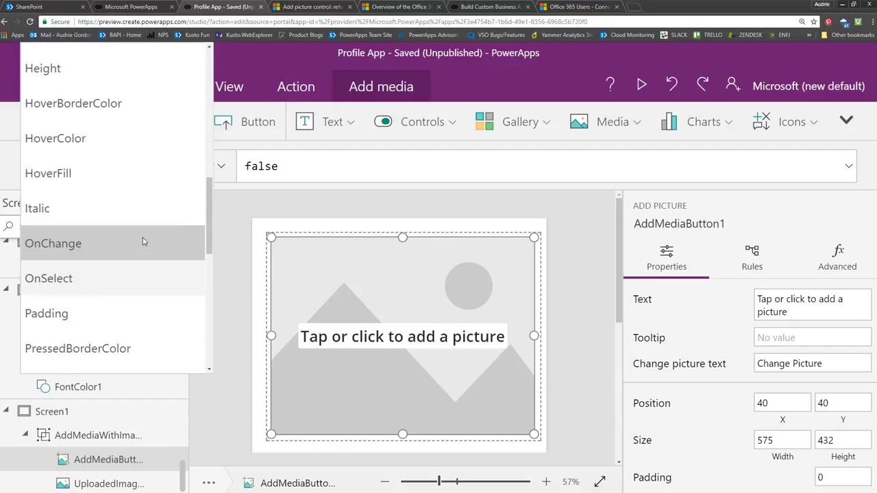
{"action": "scroll", "coordinate": [126, 240], "scroll_direction": "down", "scroll_amount": 1}
{"action": "scroll", "coordinate": [135, 232], "scroll_direction": "down", "scroll_amount": 5}
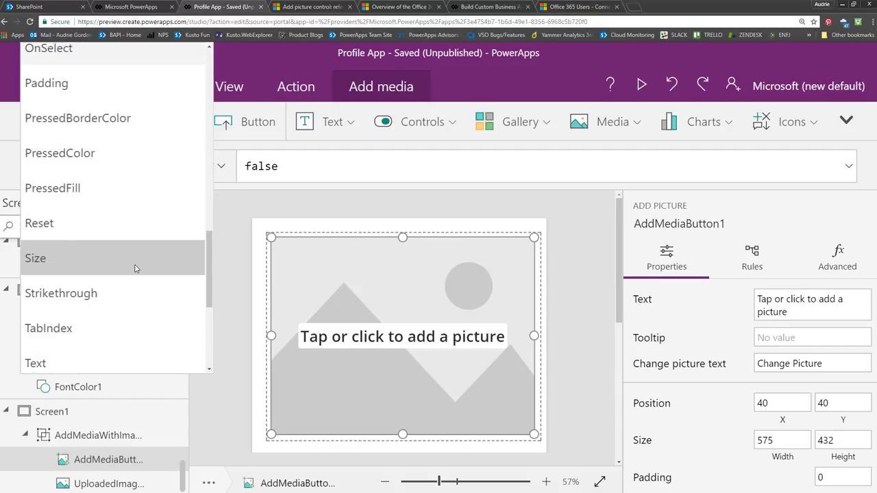
{"action": "left_click", "coordinate": [141, 233]}
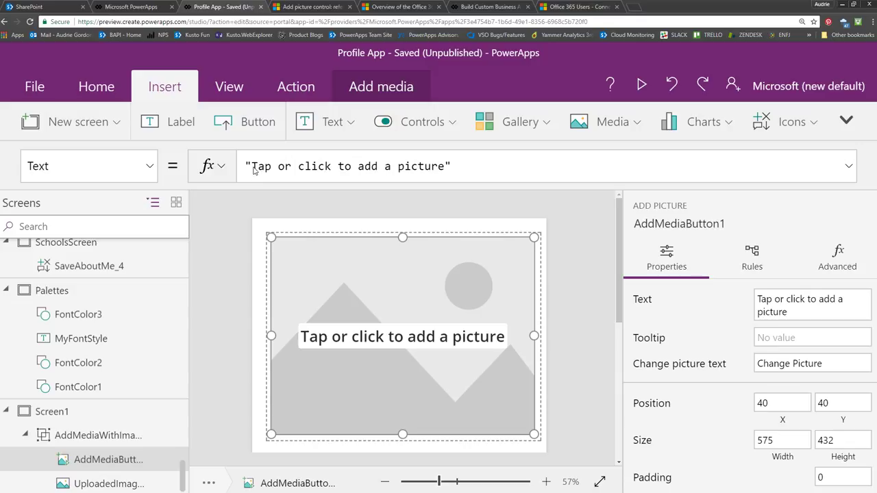
{"action": "left_click_drag", "start_coordinate": [252, 170], "coordinate": [445, 168]}
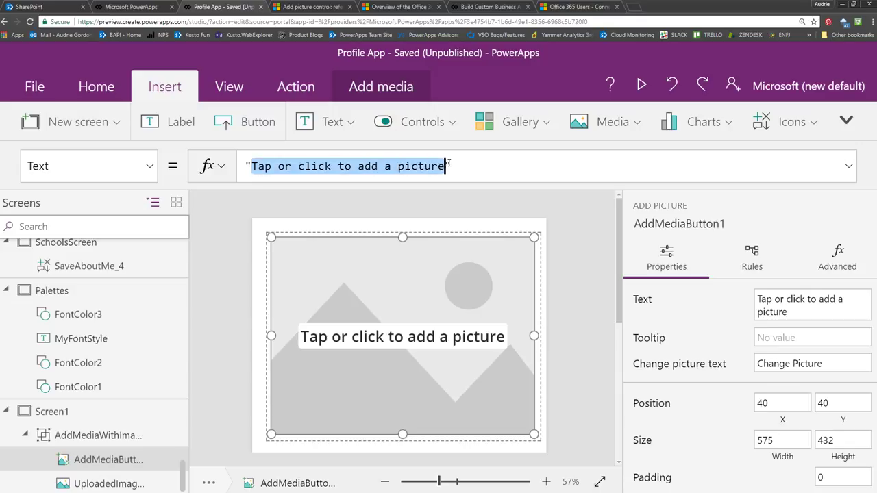
{"action": "type", "text": "Ajouter u"}
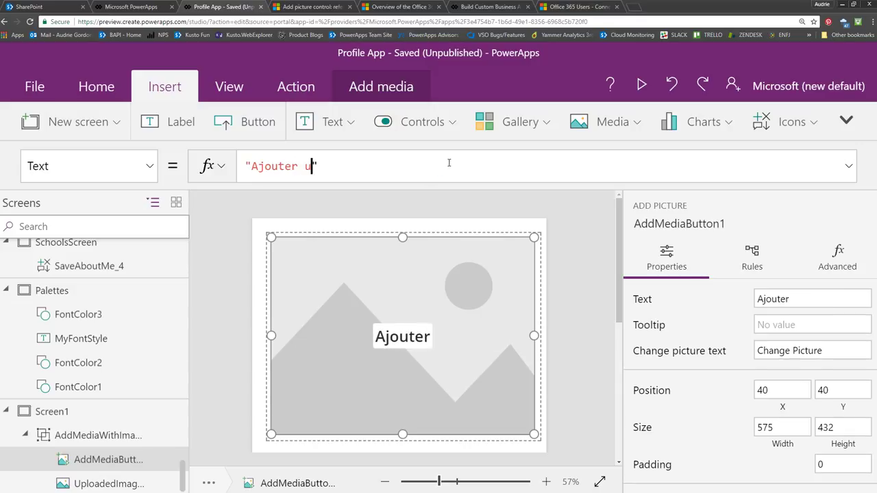
{"action": "type", "text": "ne photo"}
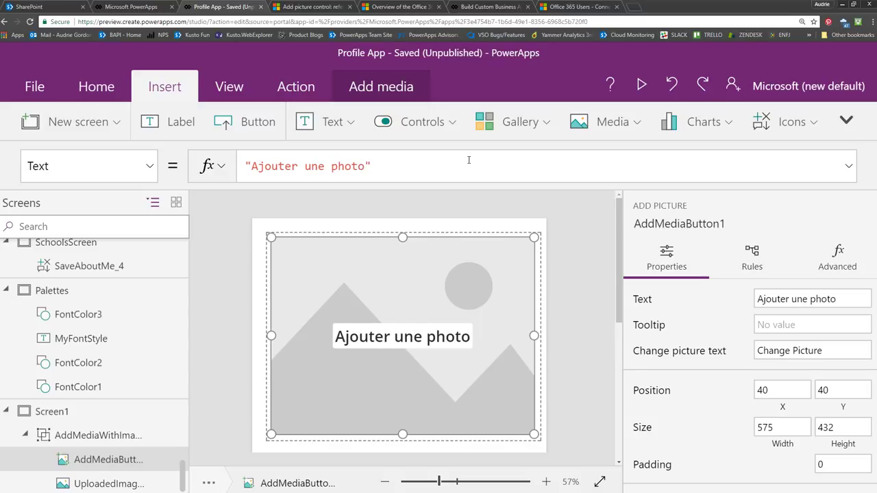
{"action": "type", "text": "."}
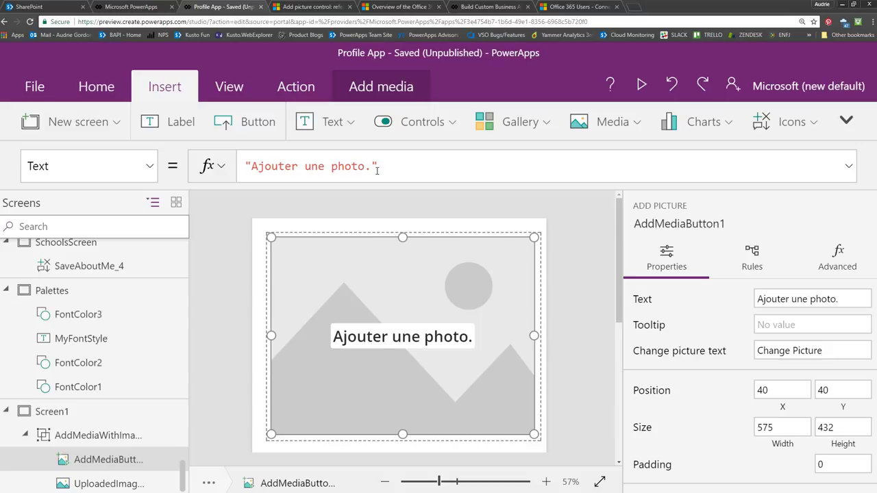
Step: Select the UploadedImage control in Screen1's picture group and examine the SampleImage argument in its Image formula
{"action": "left_click", "coordinate": [104, 485]}
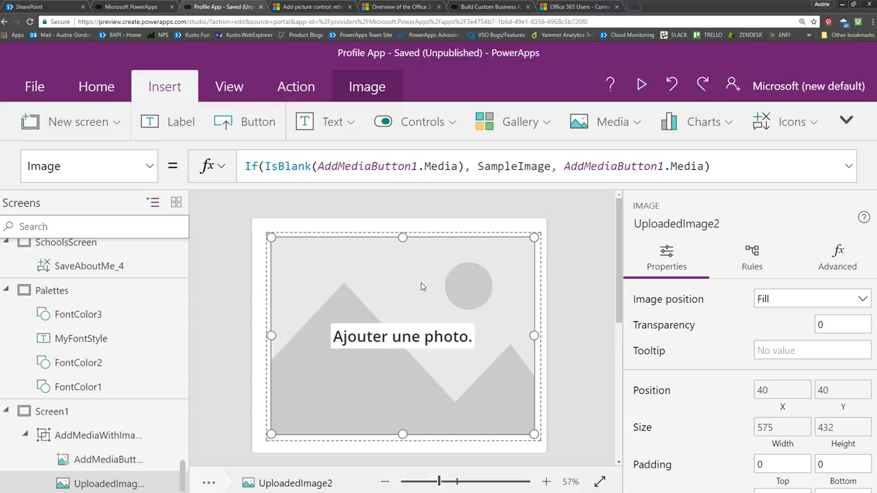
{"action": "left_click", "coordinate": [480, 166]}
{"action": "double_click", "coordinate": [519, 166]}
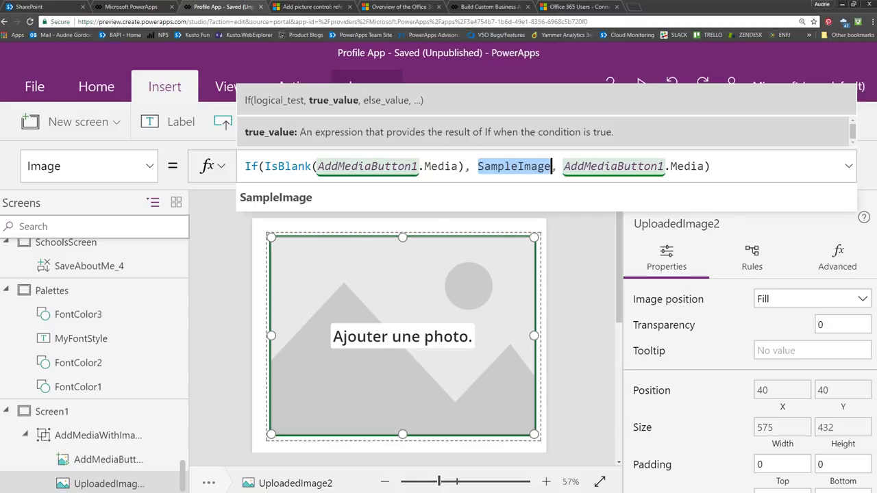
{"action": "left_click", "coordinate": [552, 320]}
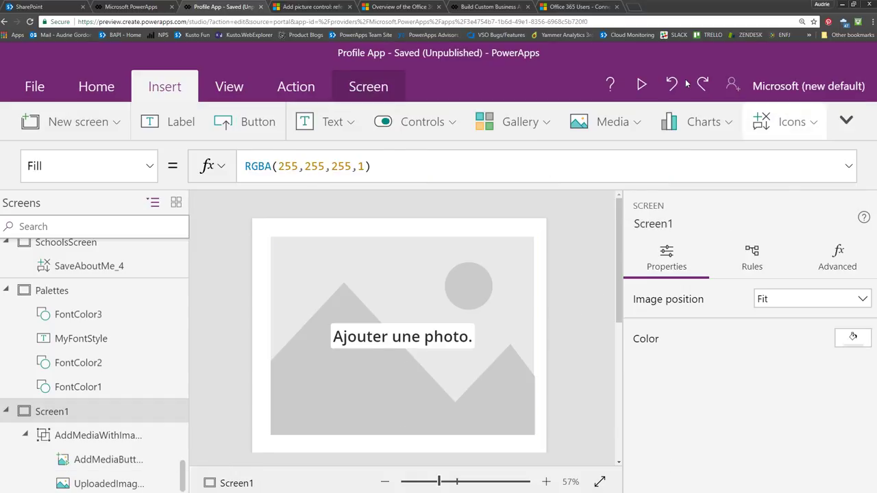
Step: Preview Screen1, upload teamsThumbnail.PNG through the "Ajouter une photo." control, and return to editing
{"action": "left_click", "coordinate": [644, 84]}
{"action": "left_click", "coordinate": [435, 212]}
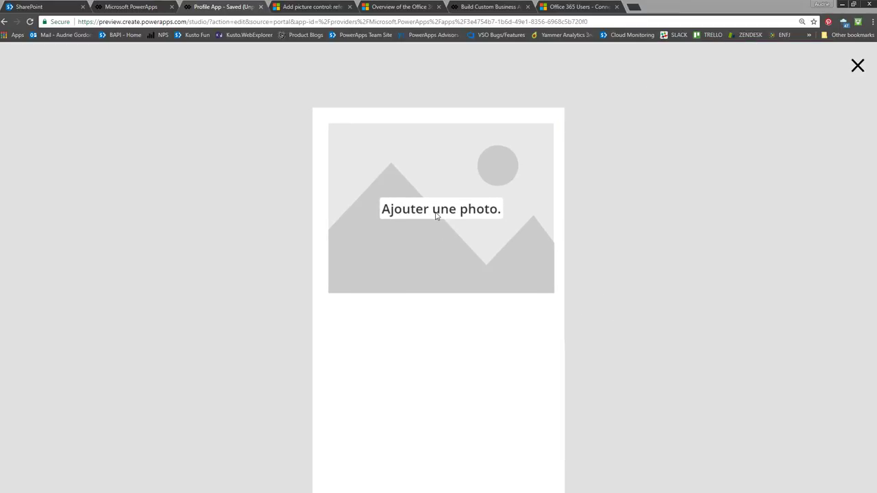
{"action": "scroll", "coordinate": [146, 183], "scroll_direction": "down", "scroll_amount": 2}
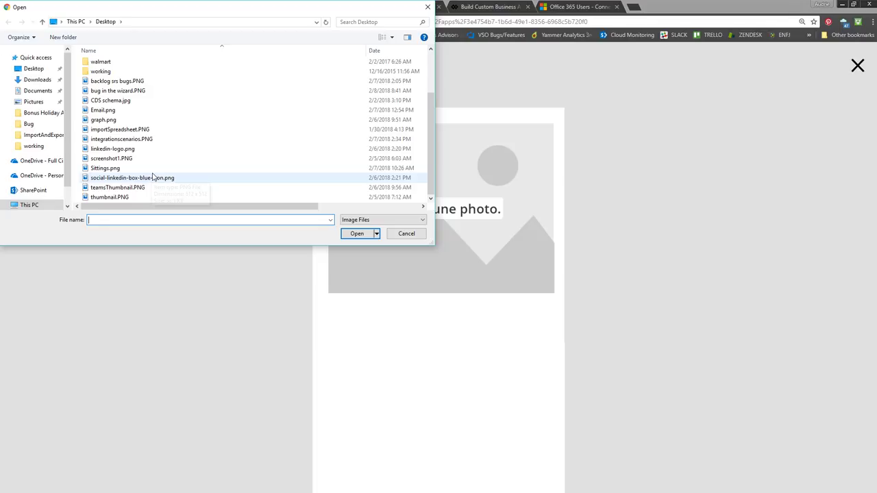
{"action": "left_click", "coordinate": [143, 188]}
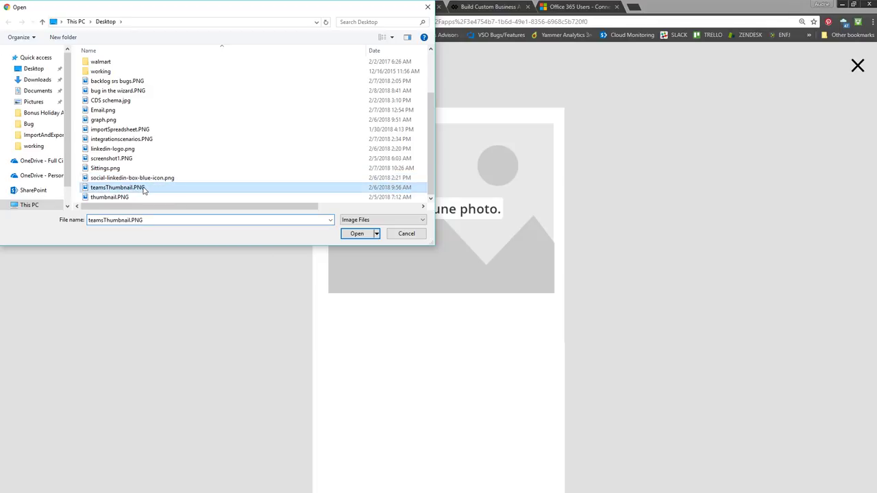
{"action": "left_click", "coordinate": [355, 234]}
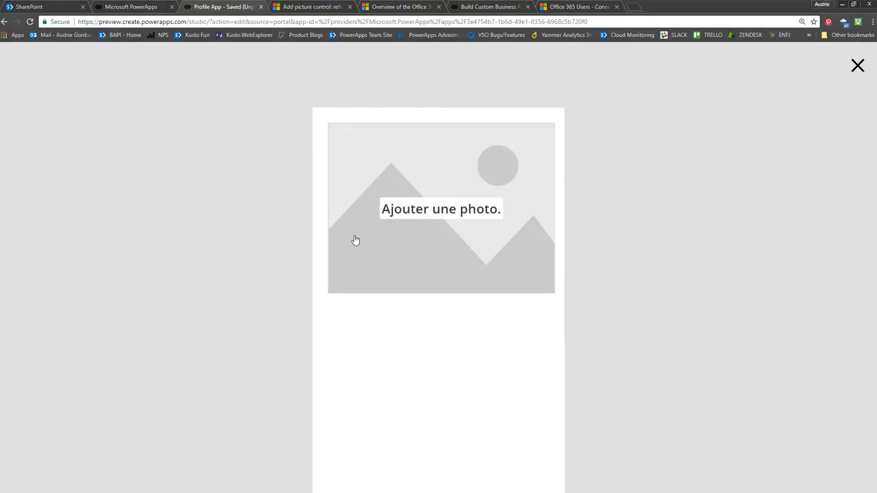
{"action": "left_click", "coordinate": [856, 65]}
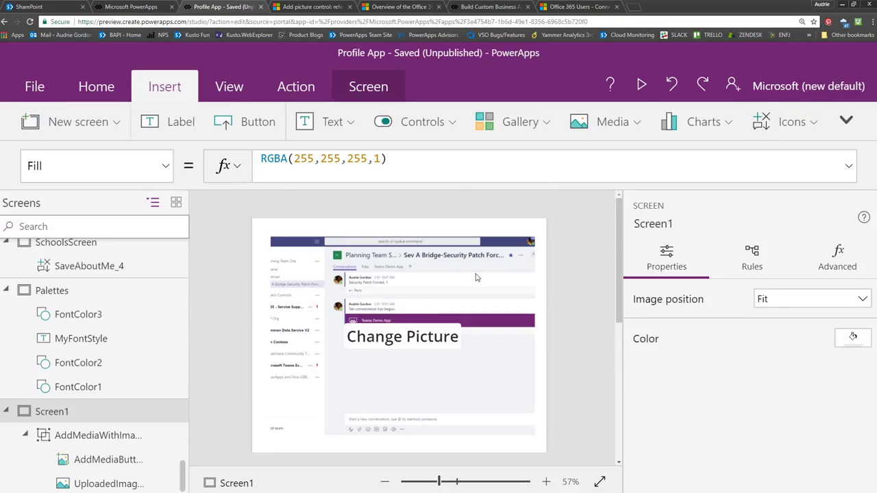
Step: Examine the SampleImage and AddMediaButton1.Media arguments in the Image formula of Screen1's UploadedImage control
{"action": "left_click", "coordinate": [474, 280]}
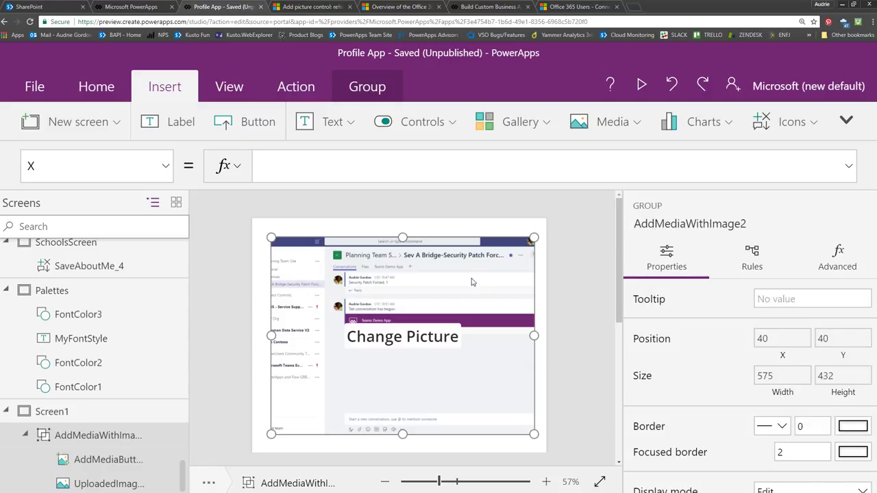
{"action": "left_click", "coordinate": [126, 482]}
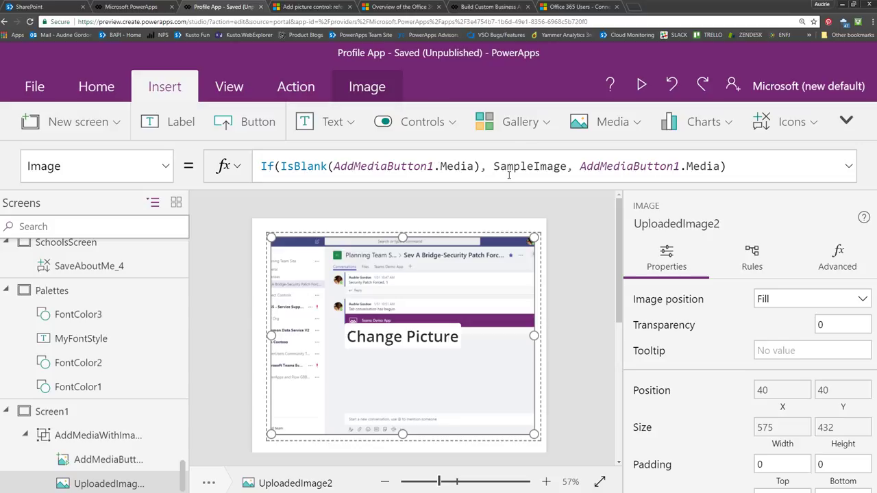
{"action": "left_click_drag", "start_coordinate": [491, 167], "coordinate": [568, 167]}
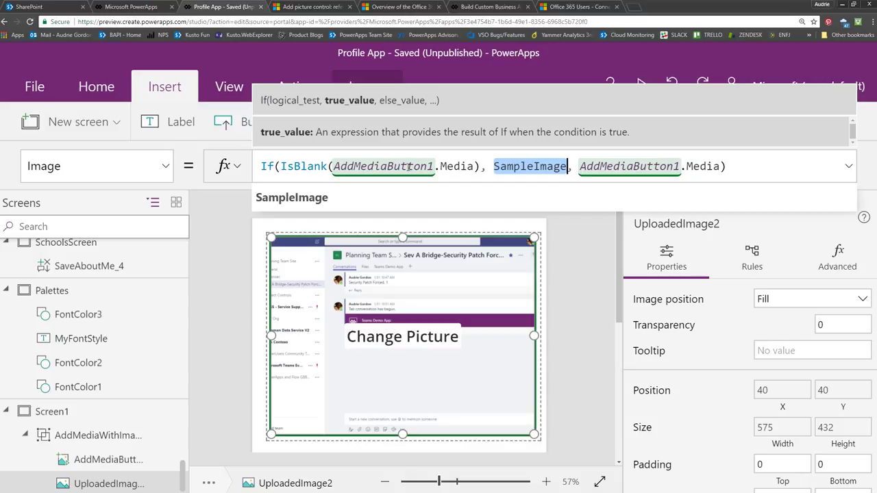
{"action": "left_click", "coordinate": [493, 167]}
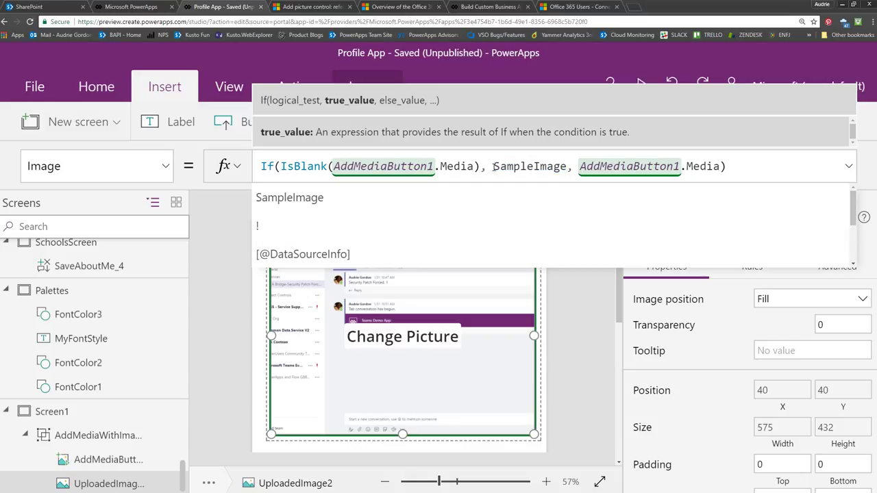
{"action": "left_click", "coordinate": [568, 167]}
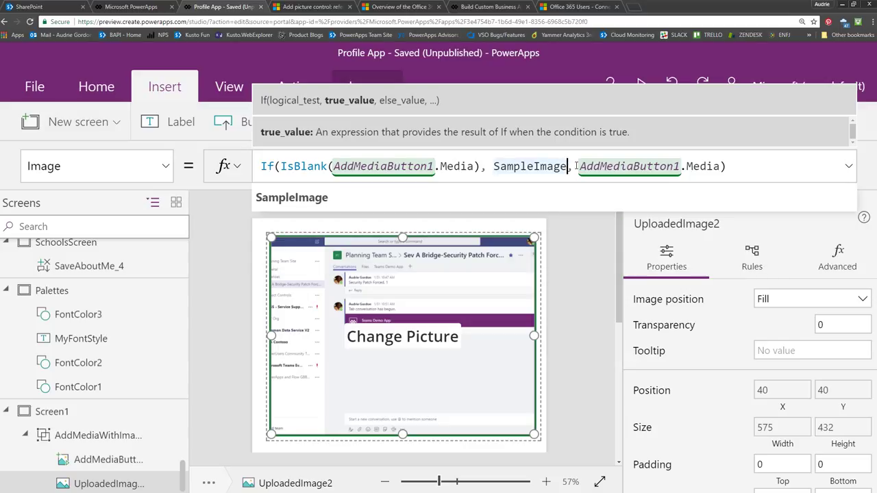
{"action": "left_click_drag", "start_coordinate": [578, 166], "coordinate": [723, 165]}
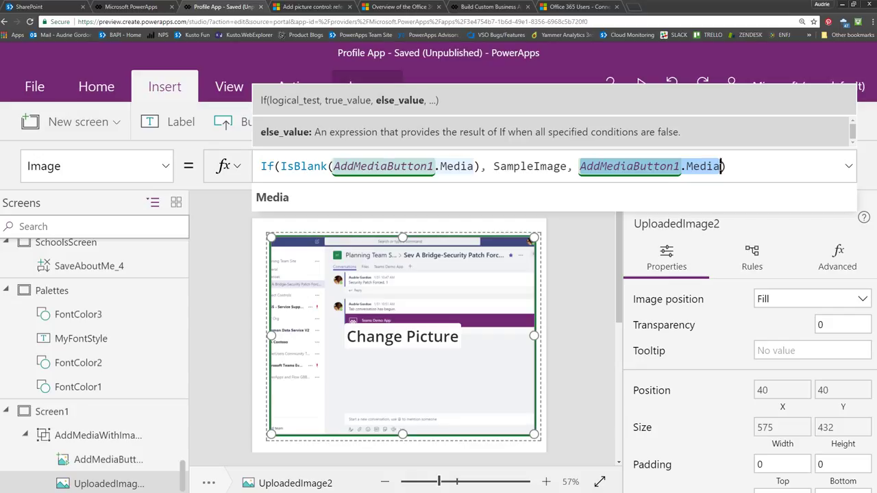
{"action": "left_click", "coordinate": [595, 341]}
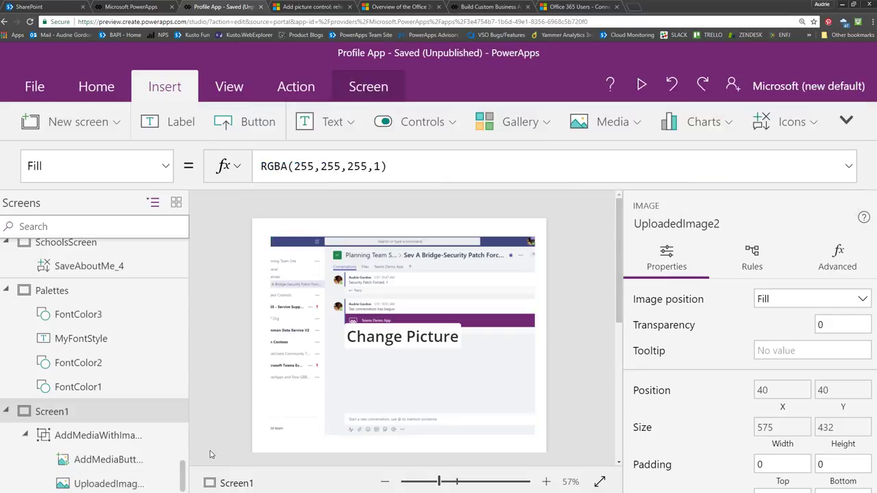
Step: Select Screen1's AddMediaButton and look through its list of available properties, including ChangePictureText
{"action": "left_click", "coordinate": [113, 461]}
{"action": "left_click", "coordinate": [113, 461]}
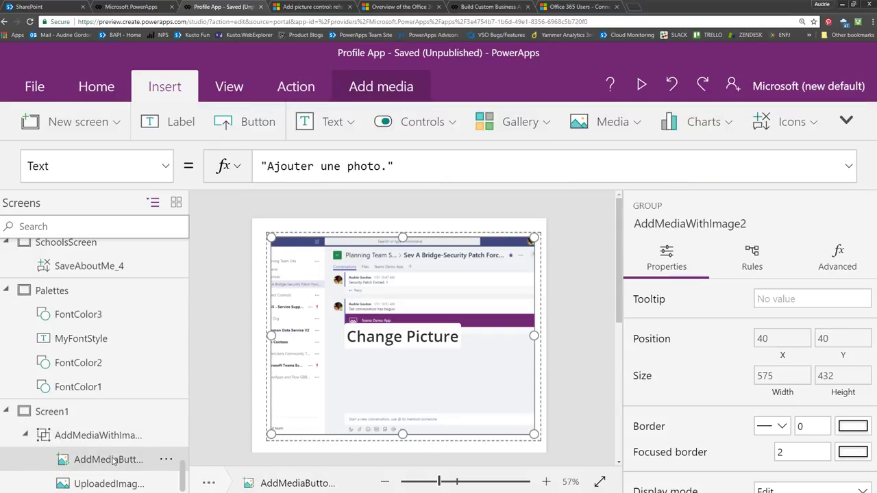
{"action": "left_click", "coordinate": [171, 179]}
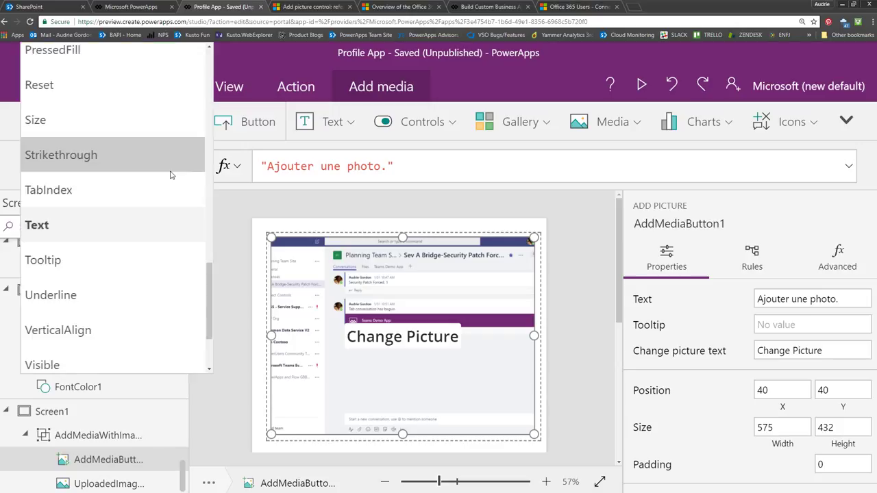
{"action": "left_click_drag", "start_coordinate": [209, 294], "coordinate": [212, 68]}
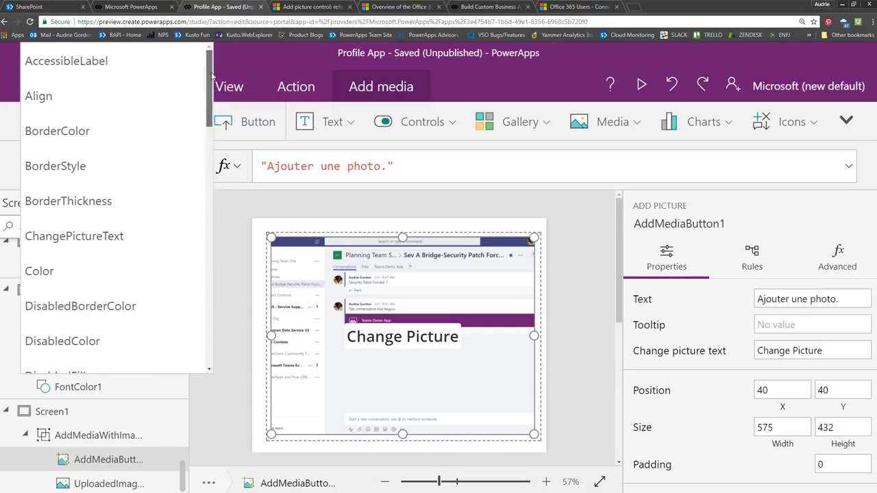
{"action": "left_click", "coordinate": [249, 255]}
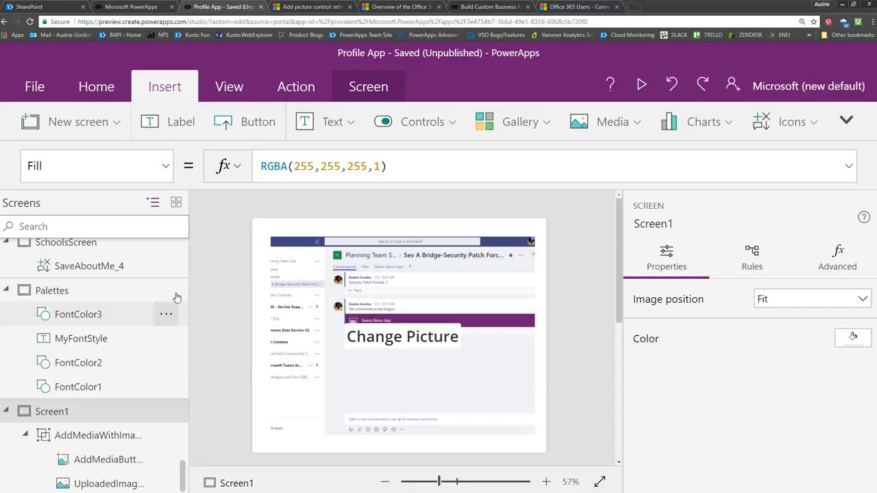
Step: Go to the EditProfileInfo screen and inspect the replace-picture group's button Text and uploaded image's Image formula
{"action": "scroll", "coordinate": [137, 320], "scroll_direction": "down", "scroll_amount": 10}
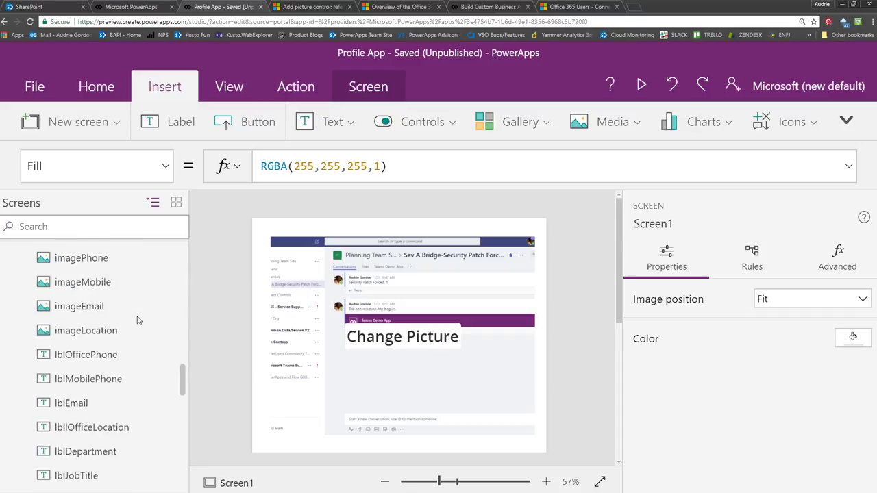
{"action": "scroll", "coordinate": [137, 320], "scroll_direction": "down", "scroll_amount": 5}
{"action": "left_click", "coordinate": [98, 339]}
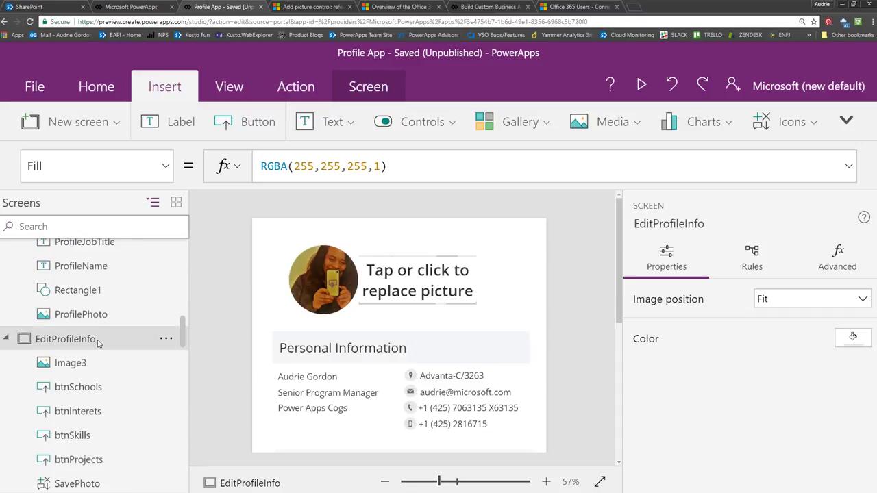
{"action": "left_click", "coordinate": [445, 305]}
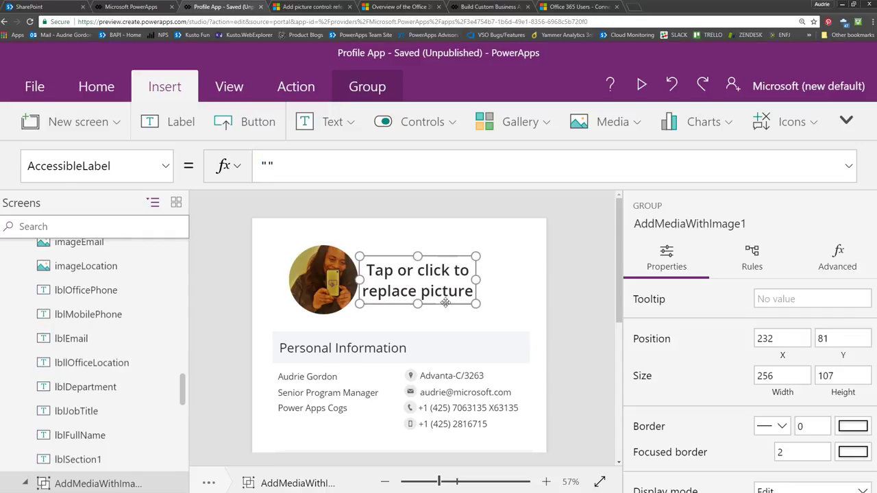
{"action": "scroll", "coordinate": [129, 356], "scroll_direction": "down", "scroll_amount": 3}
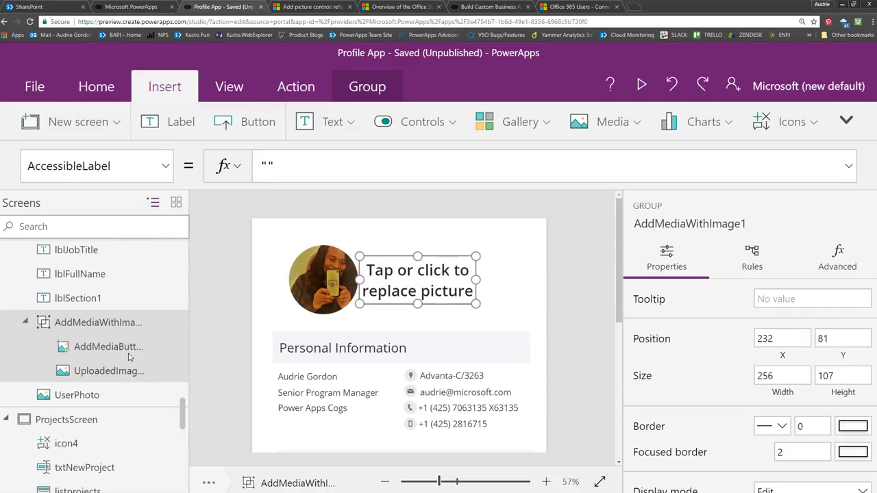
{"action": "left_click", "coordinate": [127, 357]}
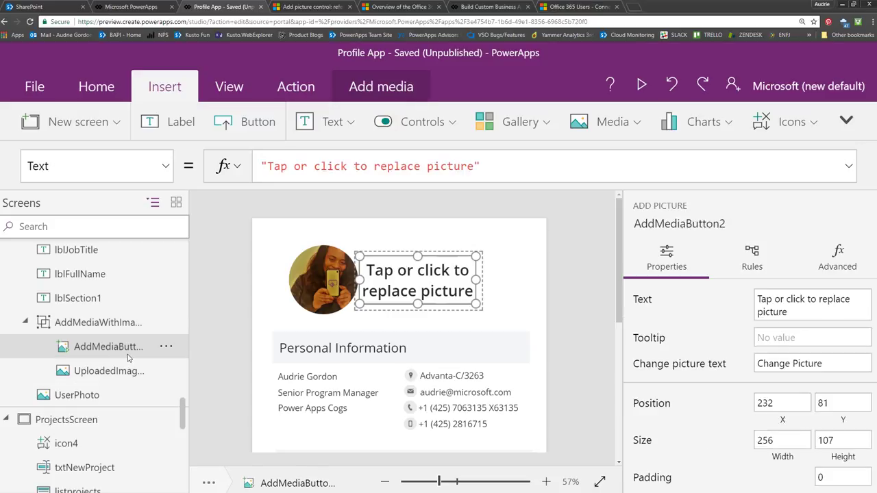
{"action": "left_click", "coordinate": [128, 370]}
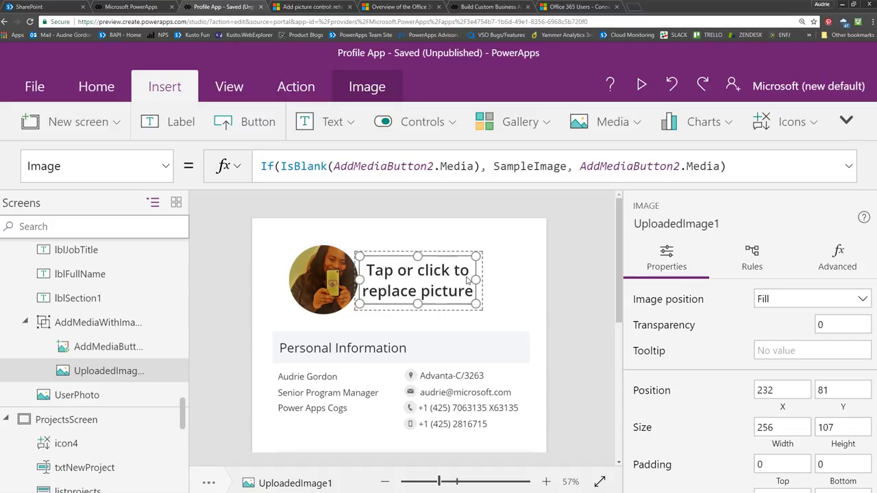
Step: Select the UserPhoto image and examine the blank-media test, Office365Users.UserPhoto call and UploadedImage1.Image fallback in its Image formula
{"action": "left_click", "coordinate": [317, 314]}
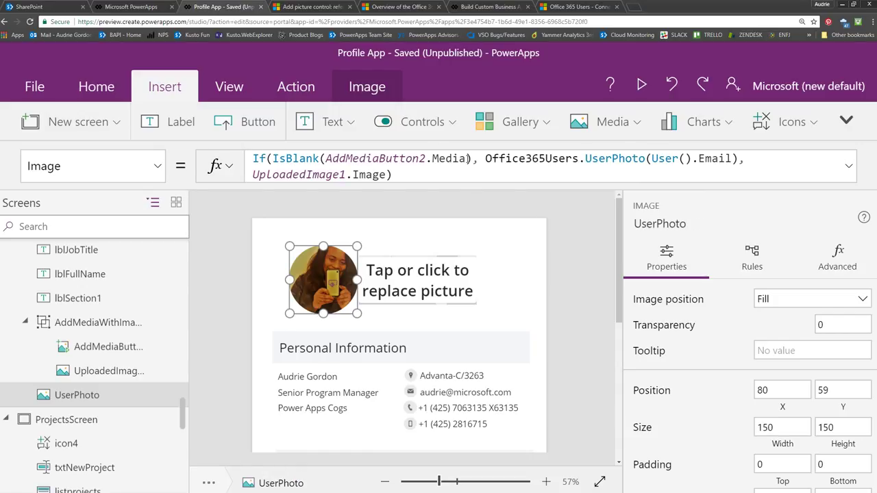
{"action": "left_click_drag", "start_coordinate": [468, 159], "coordinate": [326, 158]}
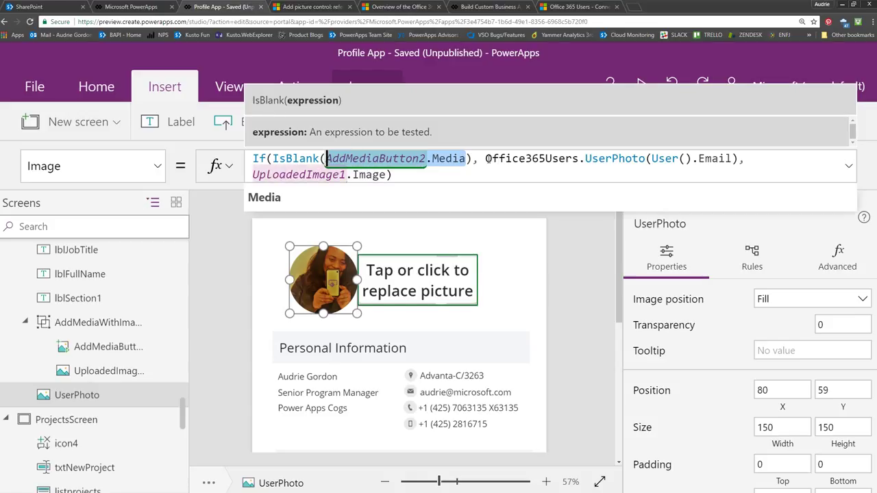
{"action": "left_click_drag", "start_coordinate": [486, 158], "coordinate": [733, 159]}
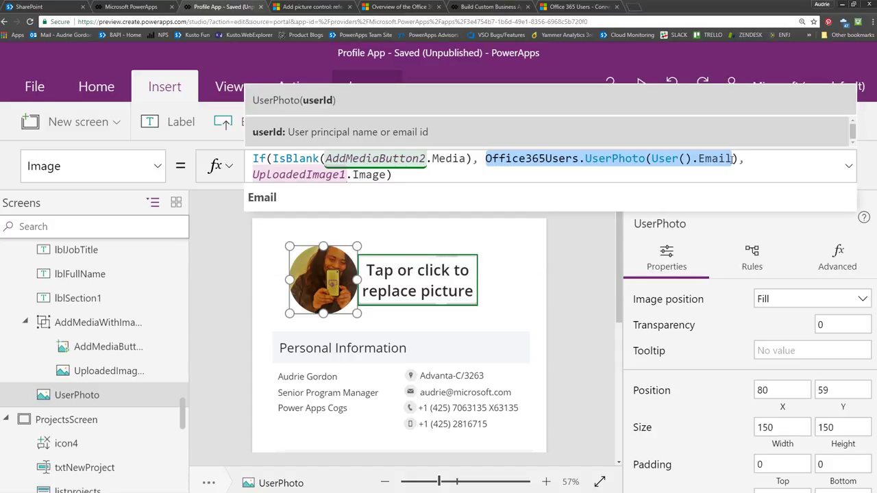
{"action": "left_click", "coordinate": [394, 175]}
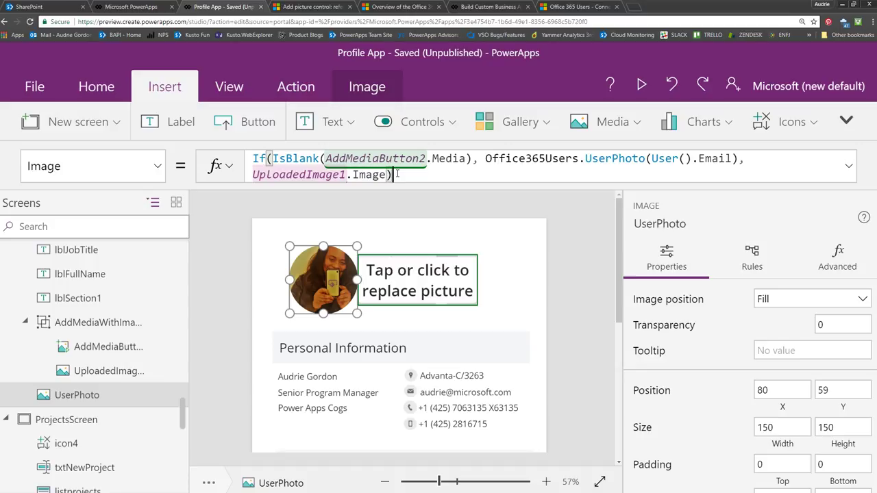
Step: Preview the EditProfileInfo screen and replace the profile picture with teamsThumbnail.PNG from the Desktop
{"action": "left_click", "coordinate": [641, 84]}
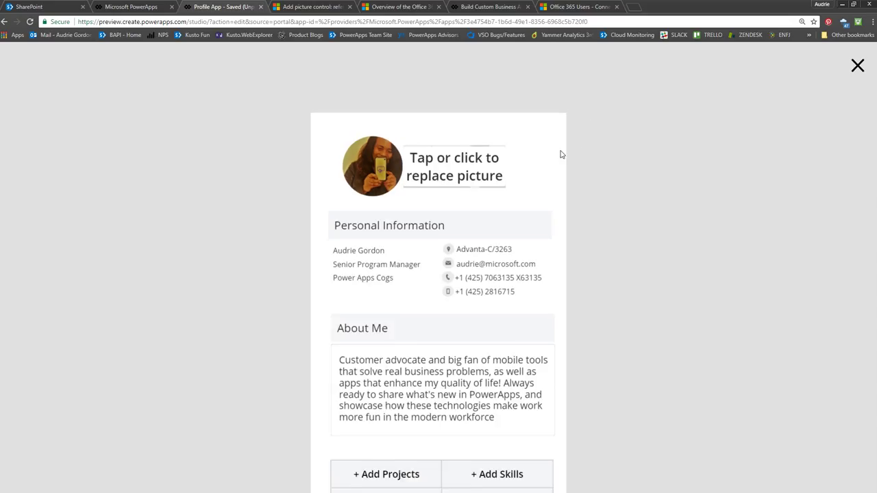
{"action": "left_click", "coordinate": [452, 158]}
{"action": "scroll", "coordinate": [274, 136], "scroll_direction": "down", "scroll_amount": 5}
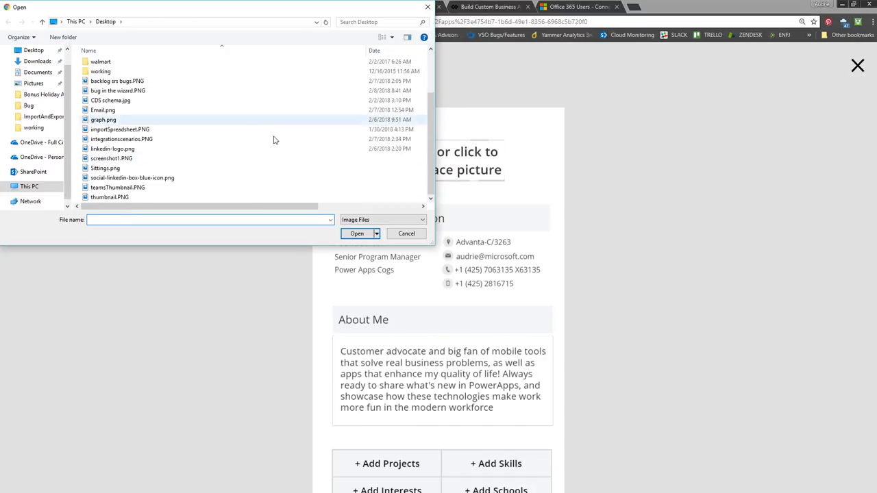
{"action": "left_click", "coordinate": [173, 189]}
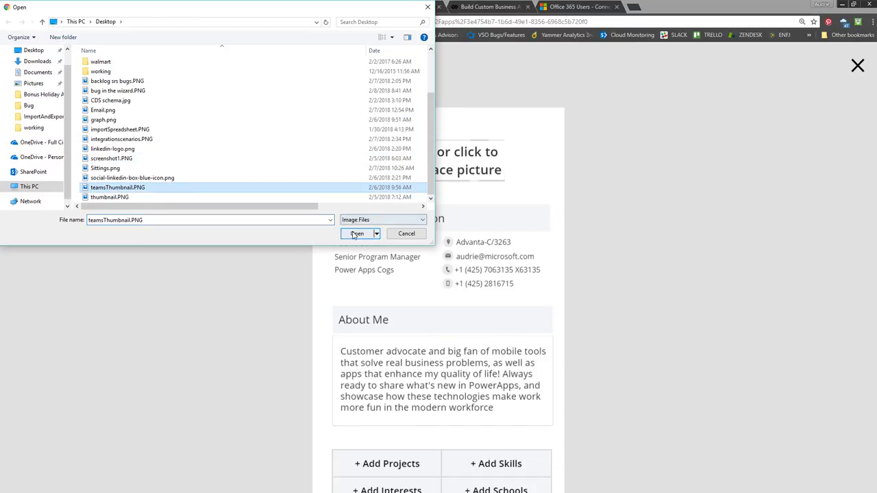
{"action": "left_click", "coordinate": [357, 233]}
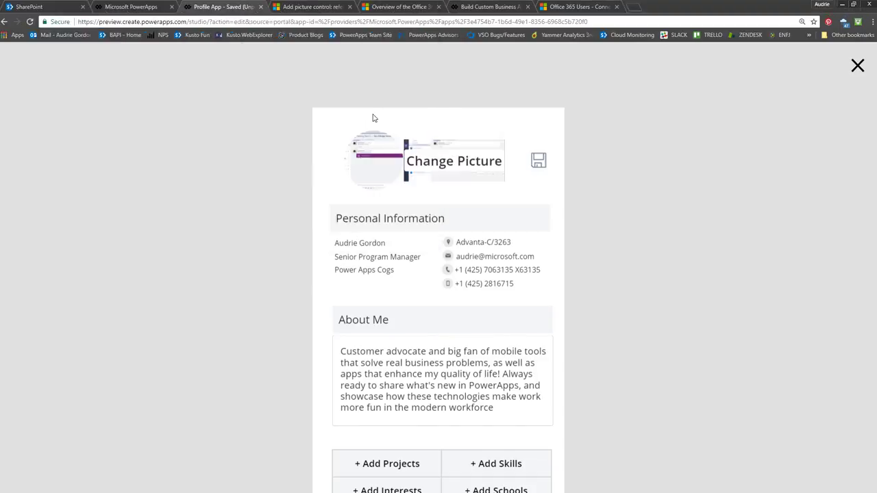
Step: Replace the previewed profile picture with thumbnail.PNG from the Desktop and close the app preview
{"action": "left_click", "coordinate": [450, 165]}
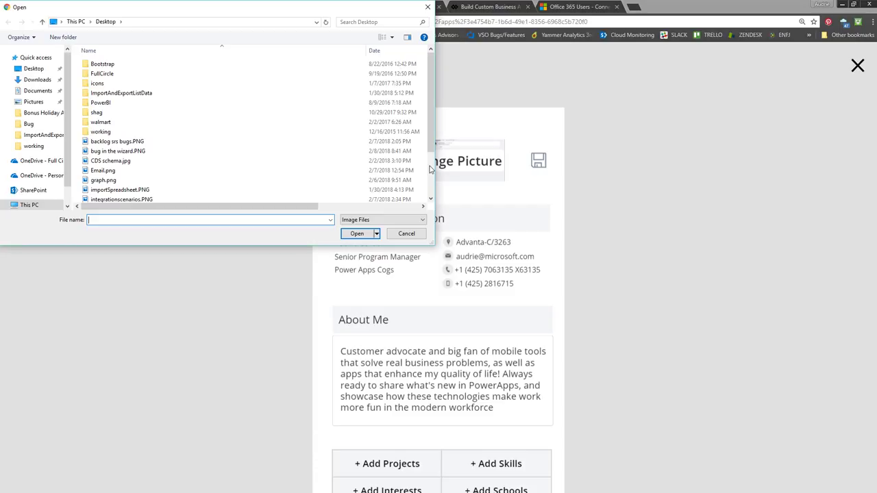
{"action": "left_click", "coordinate": [164, 180]}
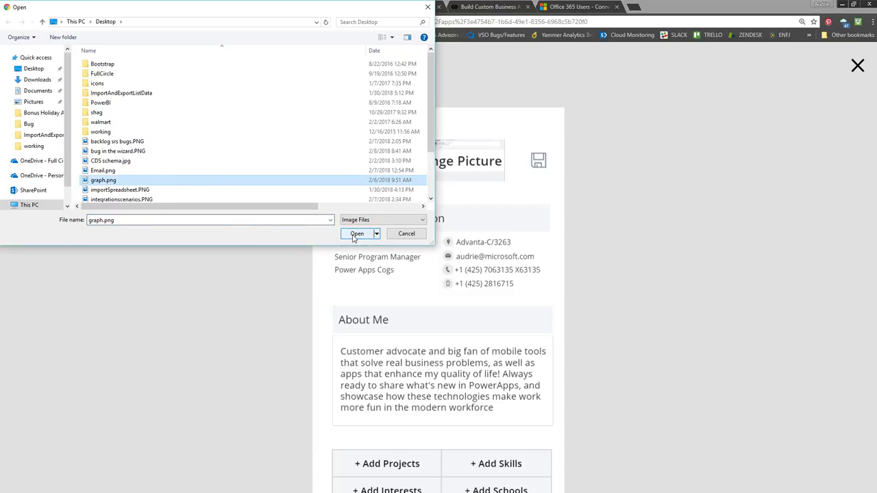
{"action": "scroll", "coordinate": [229, 163], "scroll_direction": "down", "scroll_amount": 2}
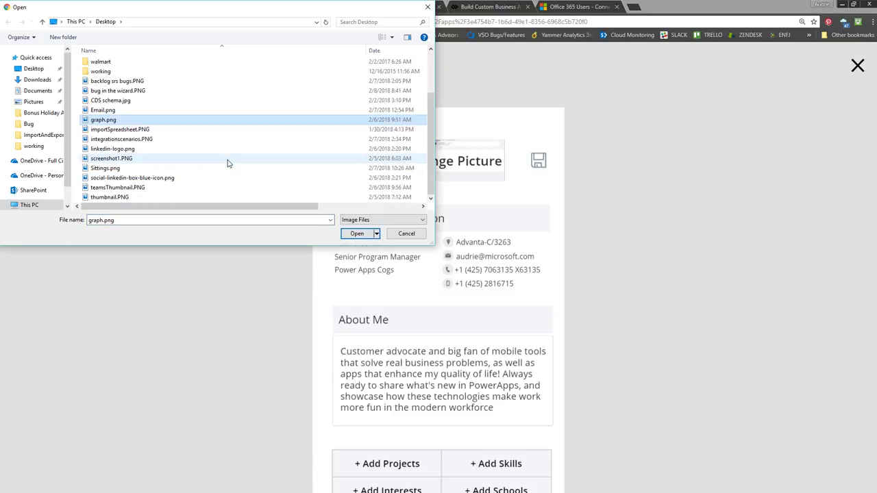
{"action": "left_click", "coordinate": [180, 198]}
{"action": "left_click", "coordinate": [357, 233]}
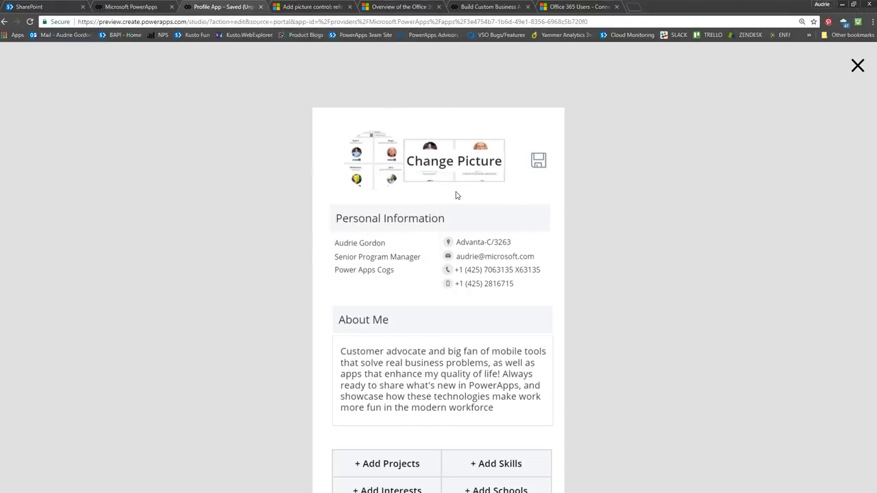
{"action": "left_click", "coordinate": [857, 66]}
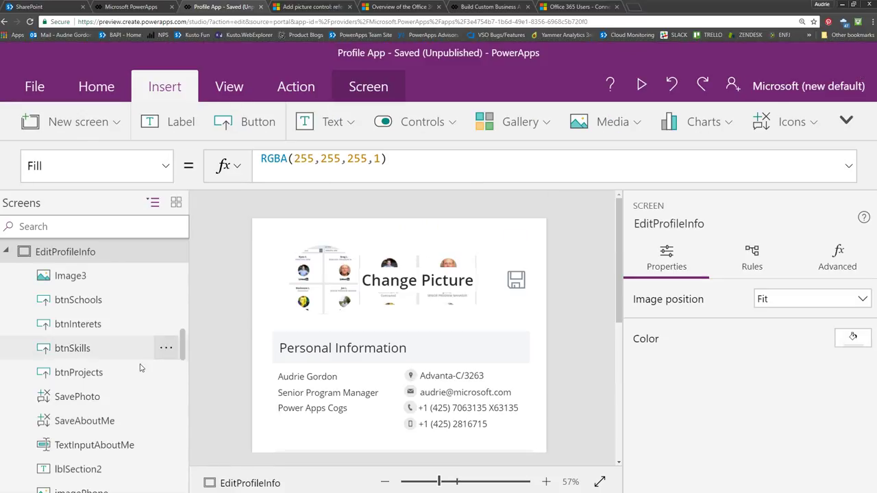
Step: Select the SavePhoto icon and examine the Office365Users.UpdateMyPhoto call, "image/jpeg" content type and UploadedImage1.Image argument in its OnSelect formula
{"action": "left_click", "coordinate": [80, 398]}
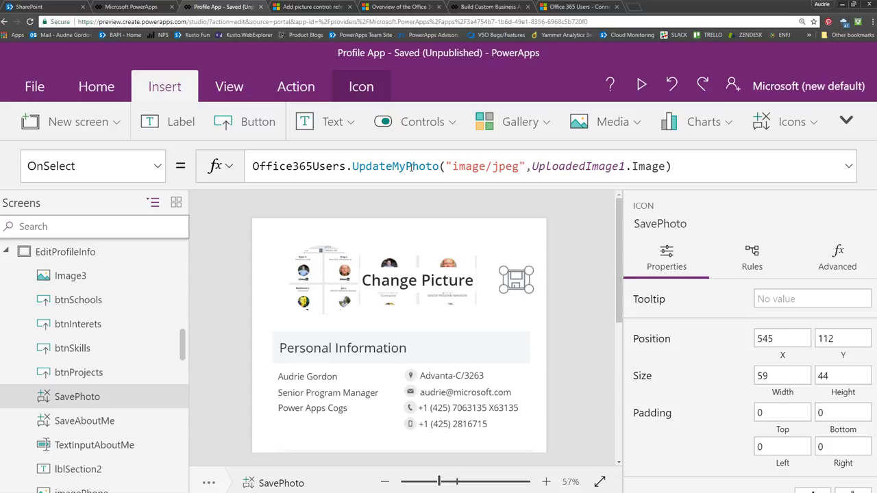
{"action": "left_click_drag", "start_coordinate": [438, 166], "coordinate": [231, 170]}
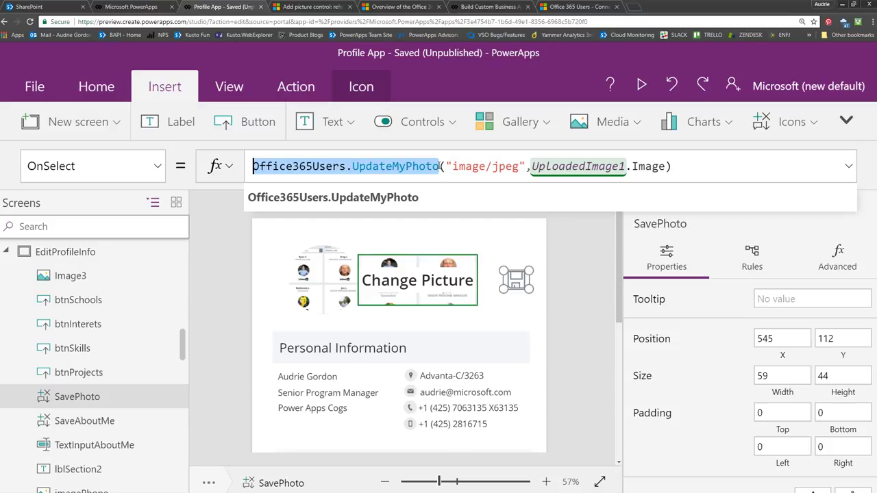
{"action": "left_click", "coordinate": [439, 166]}
{"action": "left_click_drag", "start_coordinate": [352, 166], "coordinate": [440, 166]}
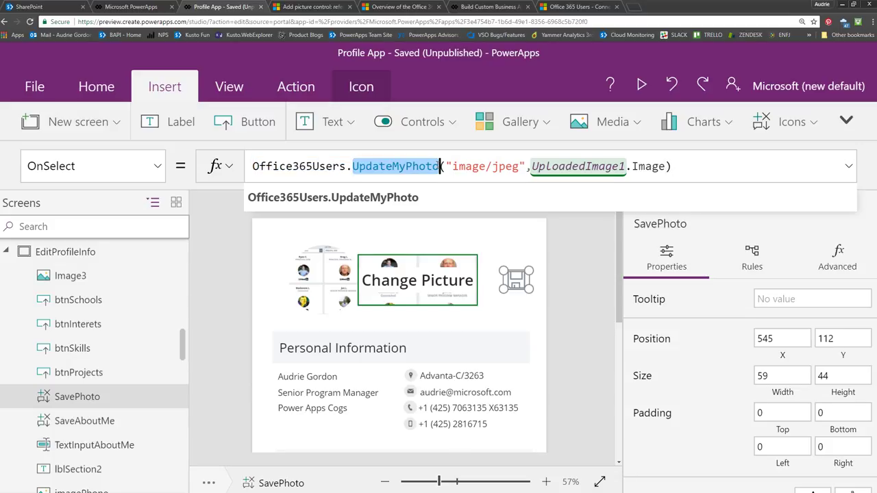
{"action": "left_click_drag", "start_coordinate": [526, 166], "coordinate": [433, 170]}
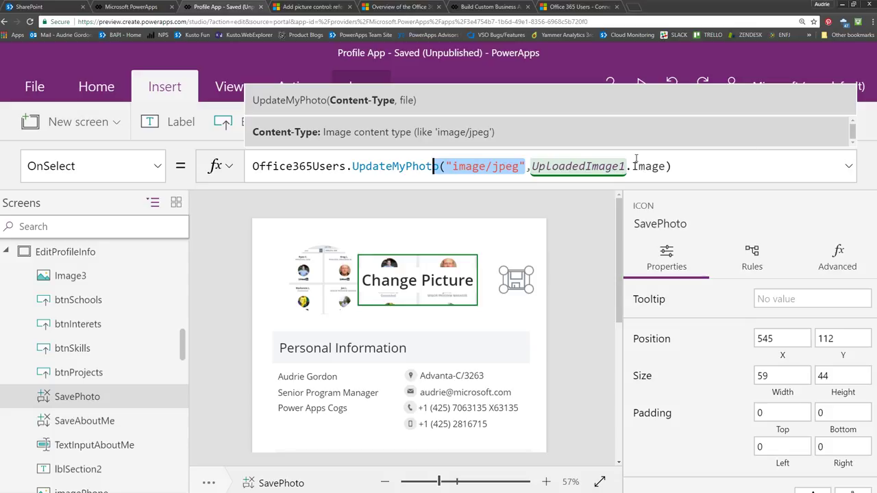
{"action": "left_click", "coordinate": [709, 175]}
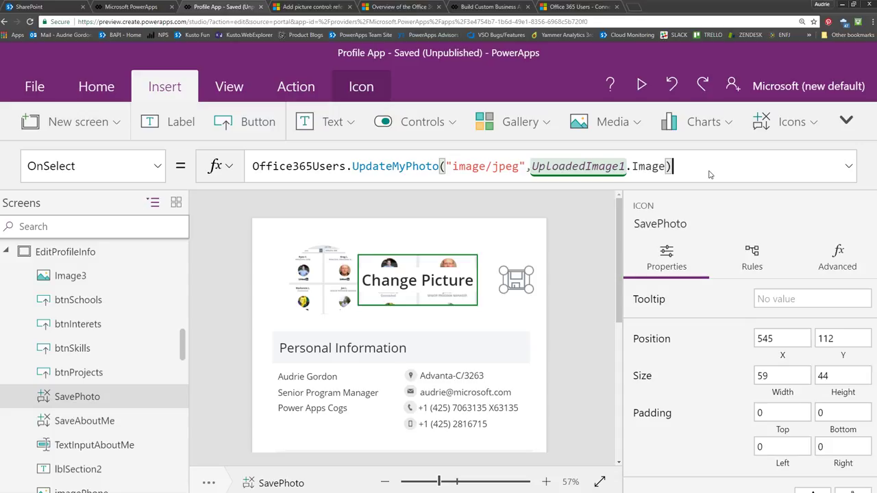
Step: Undo the addition of the Add picture control on Screen1 and delete that screen
{"action": "left_click", "coordinate": [31, 86]}
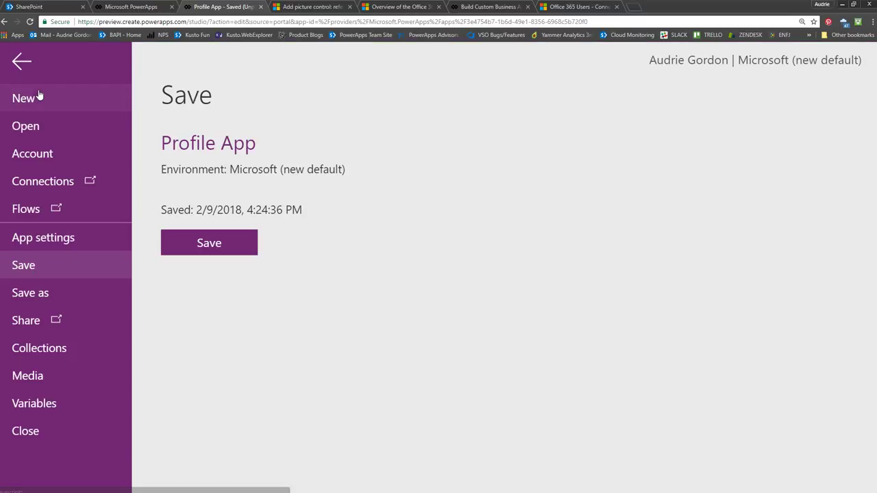
{"action": "left_click", "coordinate": [38, 67]}
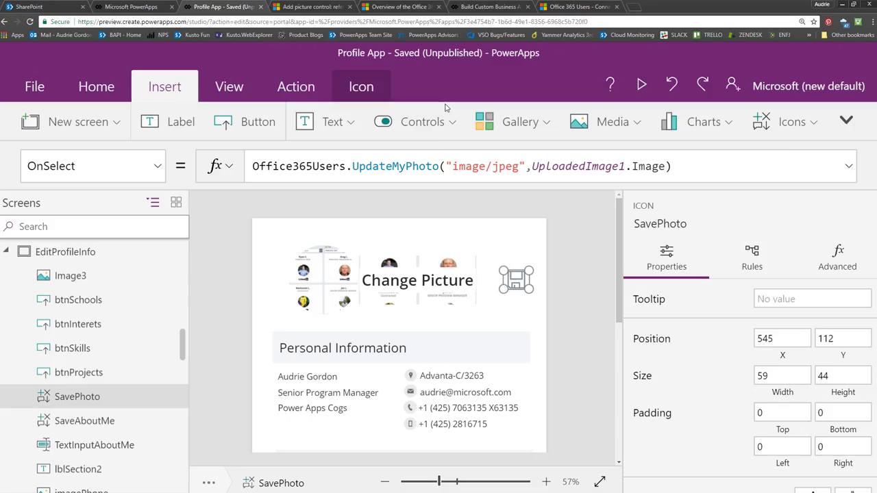
{"action": "left_click", "coordinate": [672, 89]}
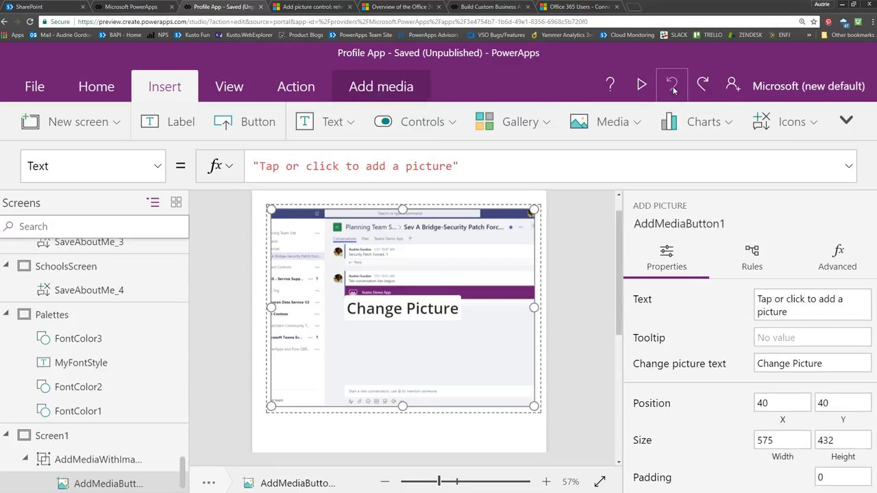
{"action": "left_click", "coordinate": [672, 85]}
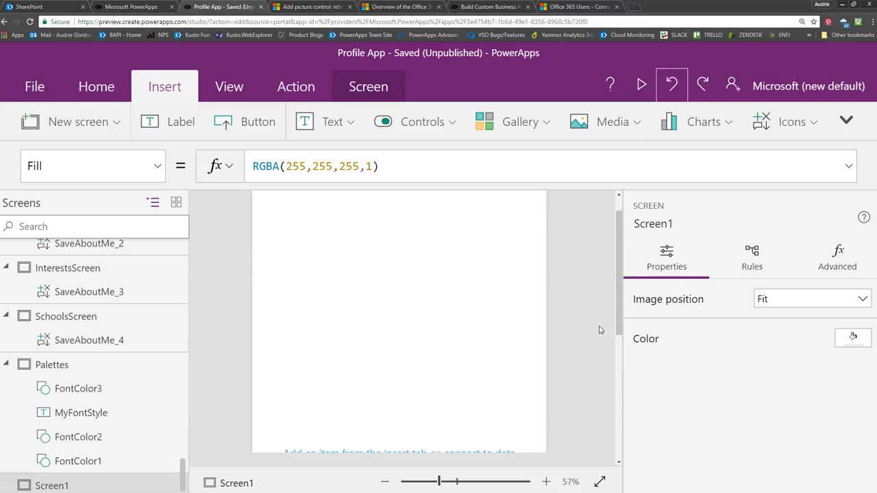
{"action": "left_click", "coordinate": [166, 486]}
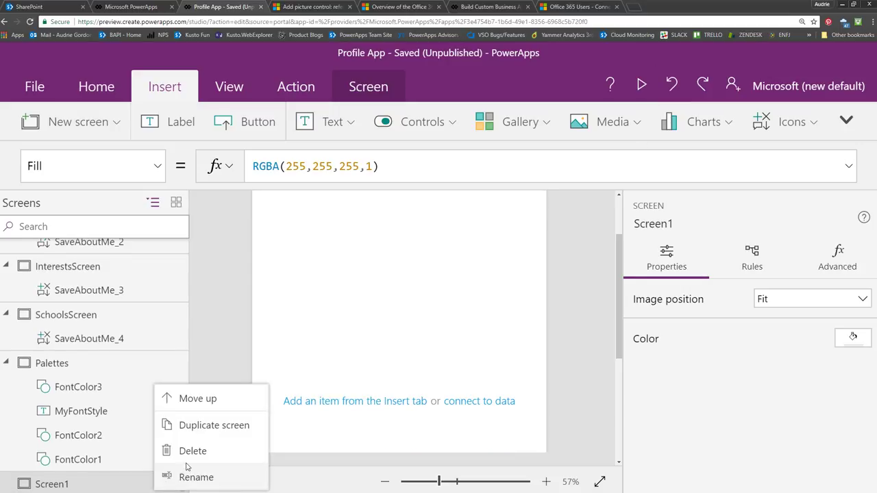
{"action": "left_click", "coordinate": [211, 453]}
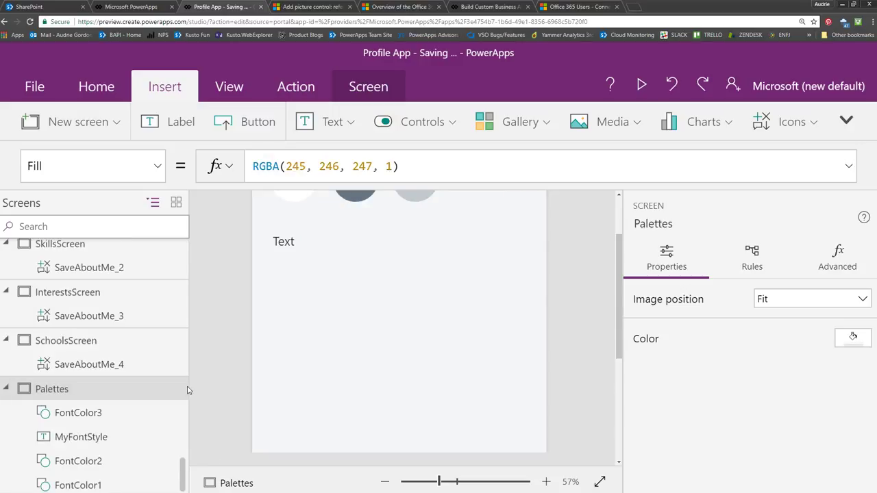
Step: Return to the EditProfileInfo screen, close the Profile App in the editor and close its browser tab
{"action": "scroll", "coordinate": [112, 385], "scroll_direction": "up", "scroll_amount": 10}
{"action": "scroll", "coordinate": [111, 356], "scroll_direction": "up", "scroll_amount": 5}
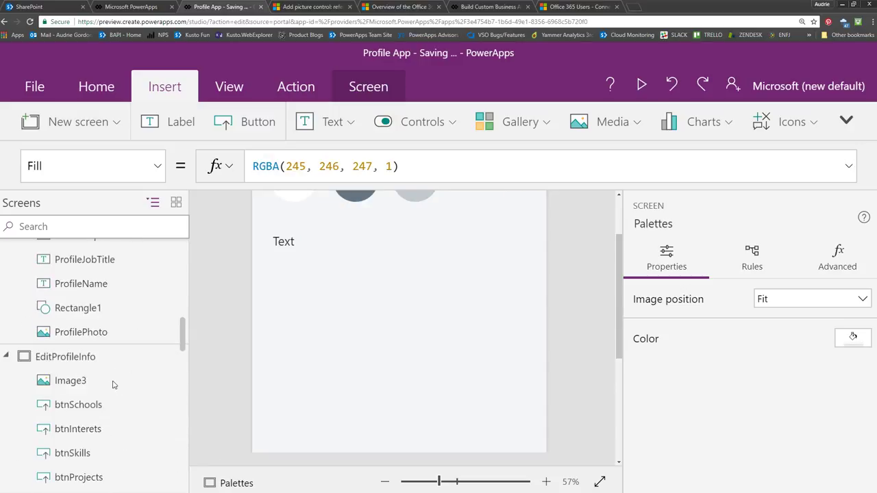
{"action": "left_click", "coordinate": [117, 358]}
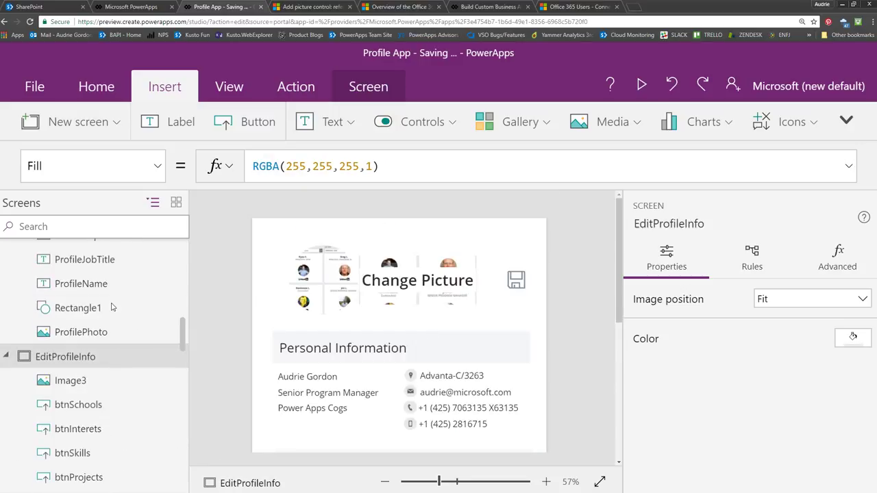
{"action": "left_click", "coordinate": [34, 87]}
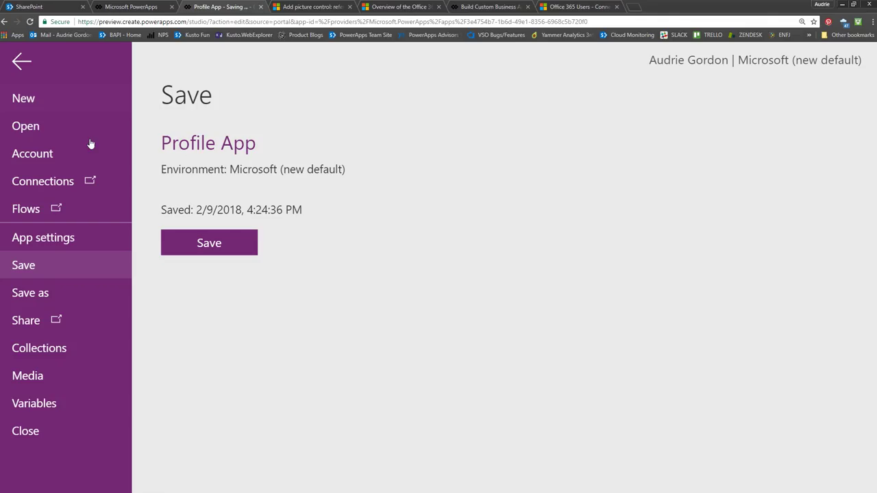
{"action": "left_click", "coordinate": [67, 428]}
{"action": "left_click", "coordinate": [466, 318]}
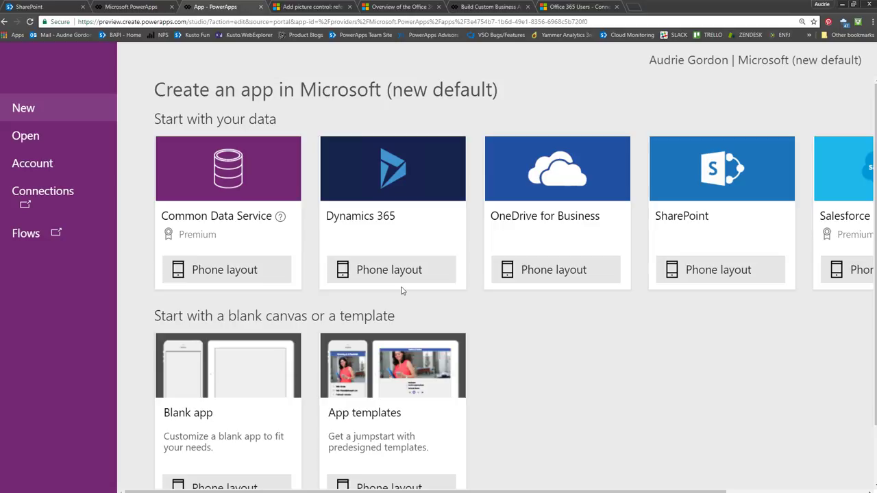
{"action": "left_click", "coordinate": [261, 8]}
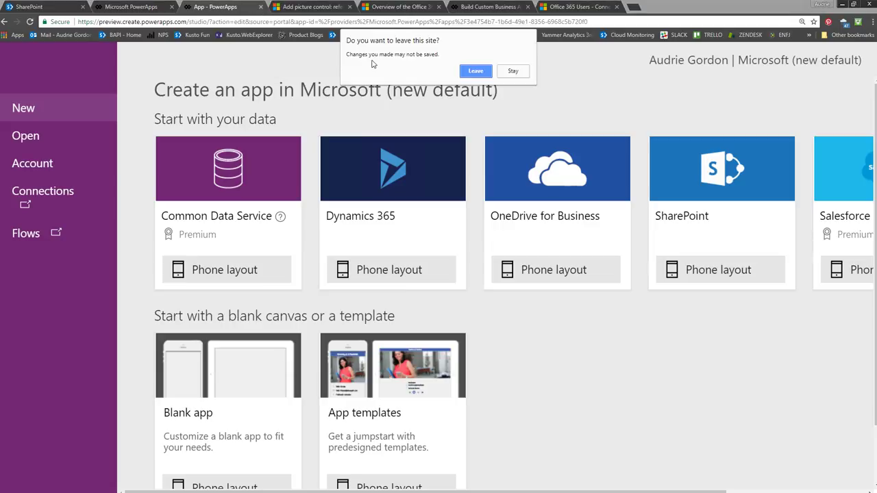
{"action": "left_click", "coordinate": [480, 73]}
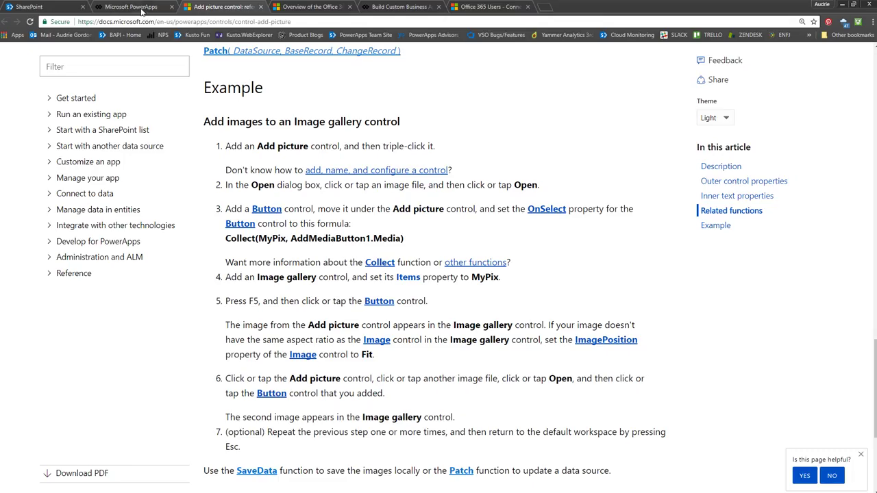
Step: Run the Profile App in the web player, view its profile editing screen and return to the home screen
{"action": "left_click", "coordinate": [140, 8]}
{"action": "mouse_move", "coordinate": [240, 233]}
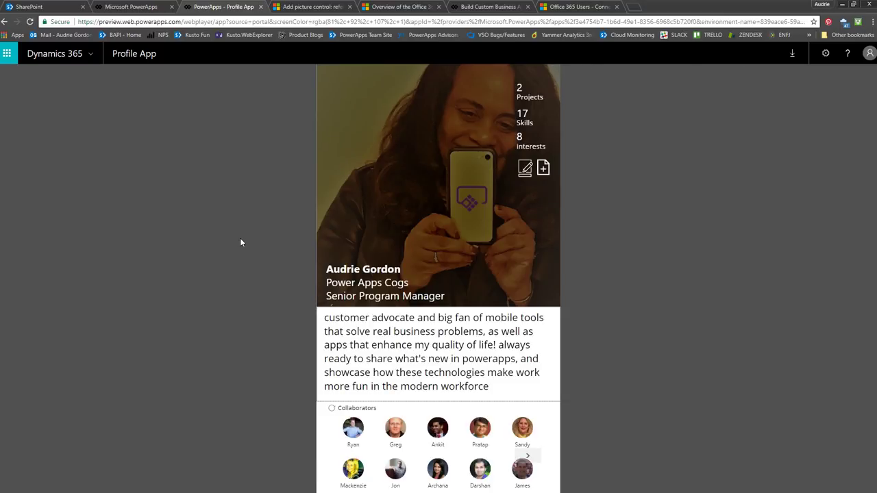
{"action": "left_click", "coordinate": [524, 171]}
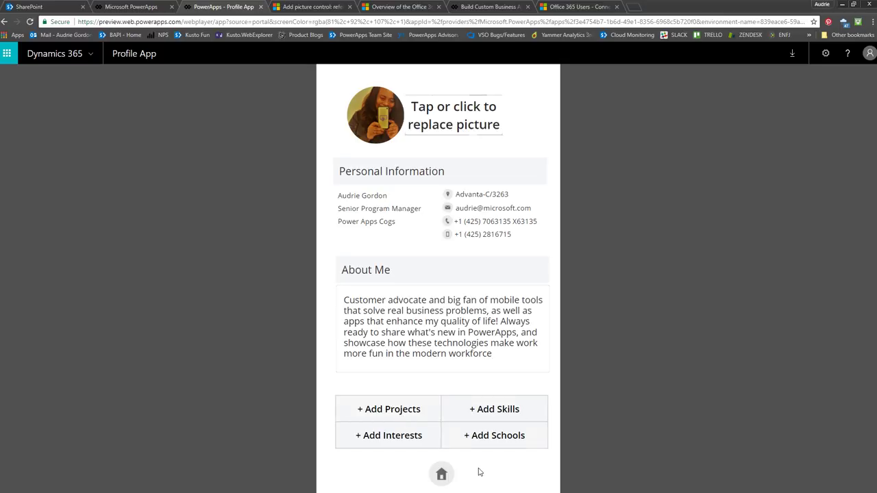
{"action": "left_click", "coordinate": [442, 474]}
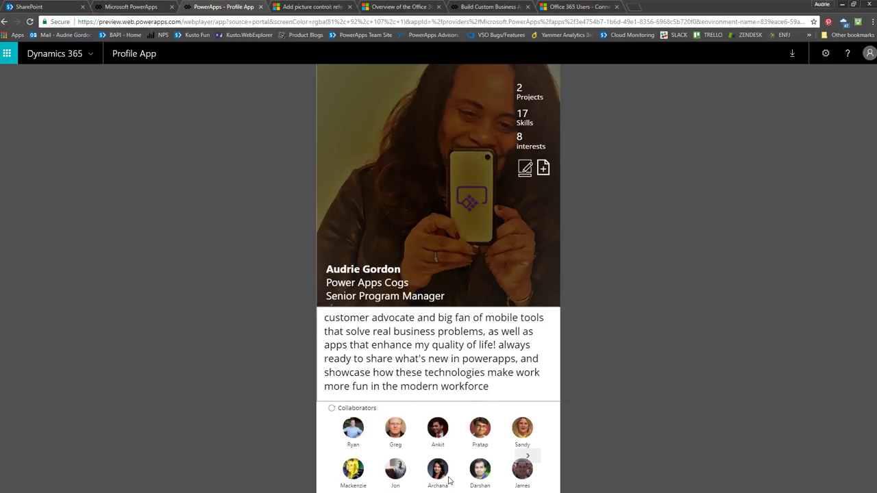